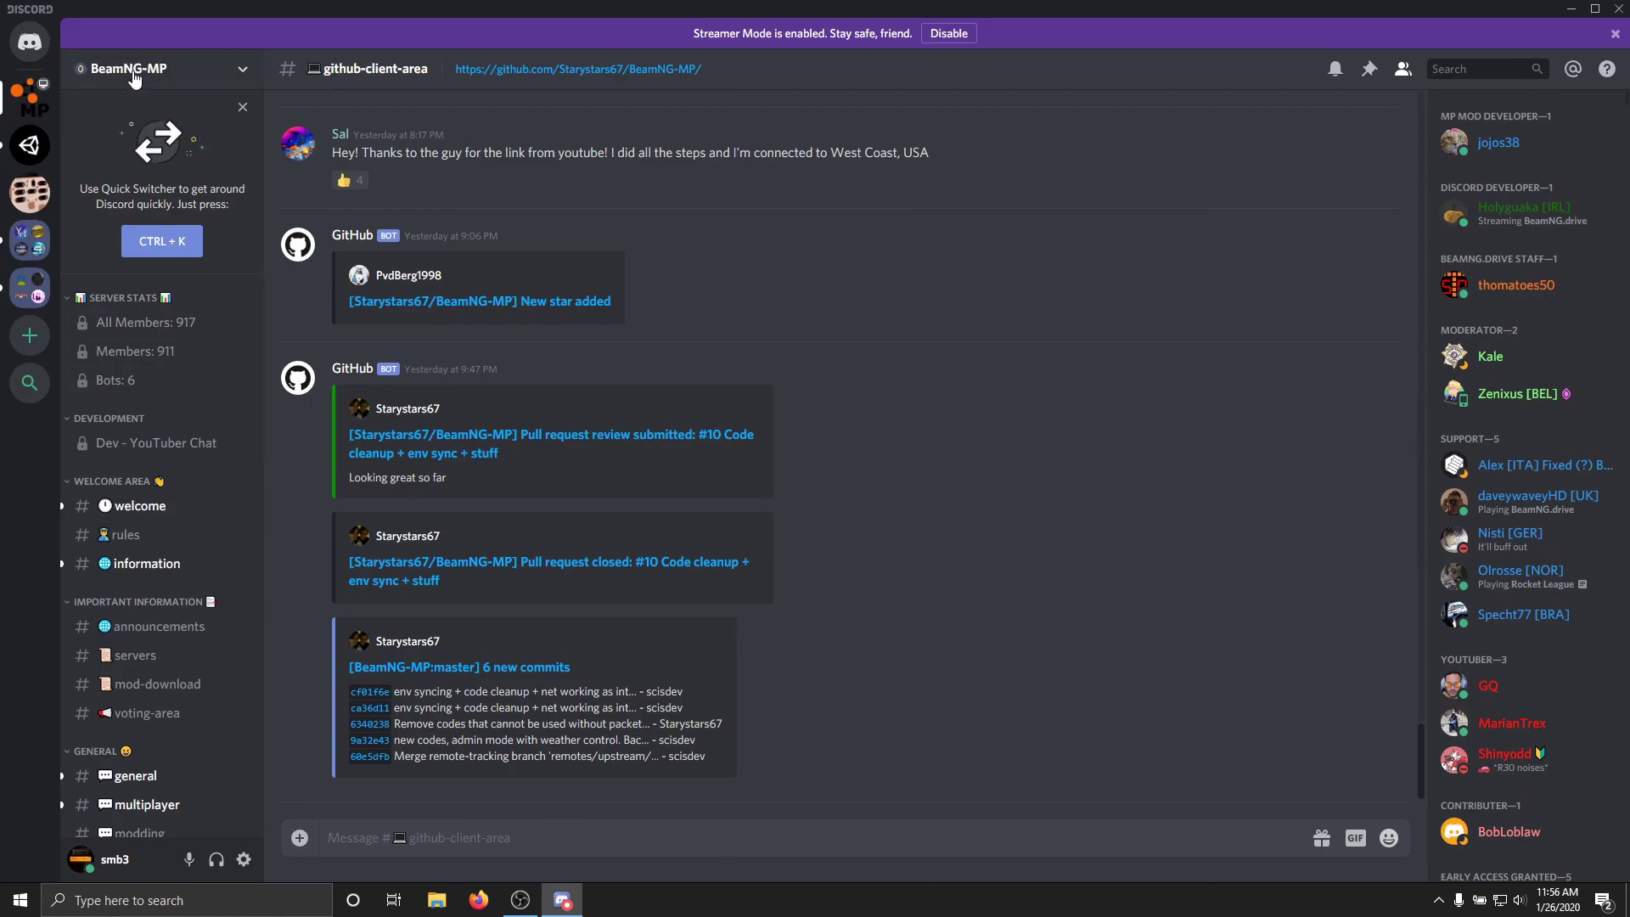
Open the BeamNG-MP GitHub repository from the link in the server's github-client-area channel
click(242, 73)
click(242, 73)
scroll(227, 394, down, 3)
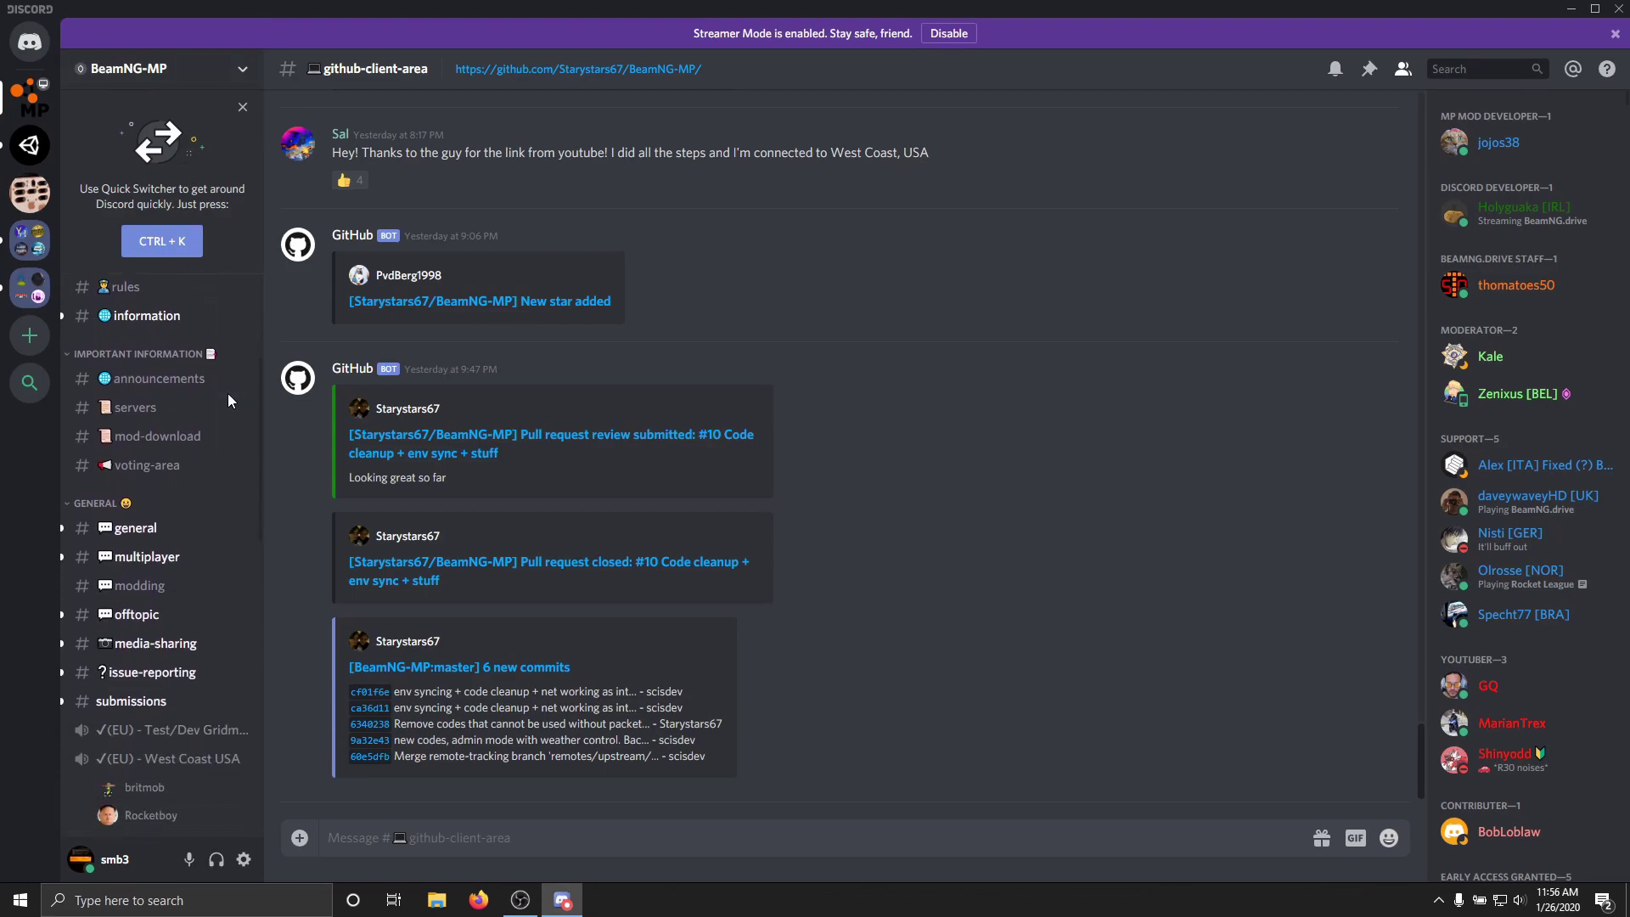
scroll(225, 327, up, 3)
scroll(153, 353, down, 15)
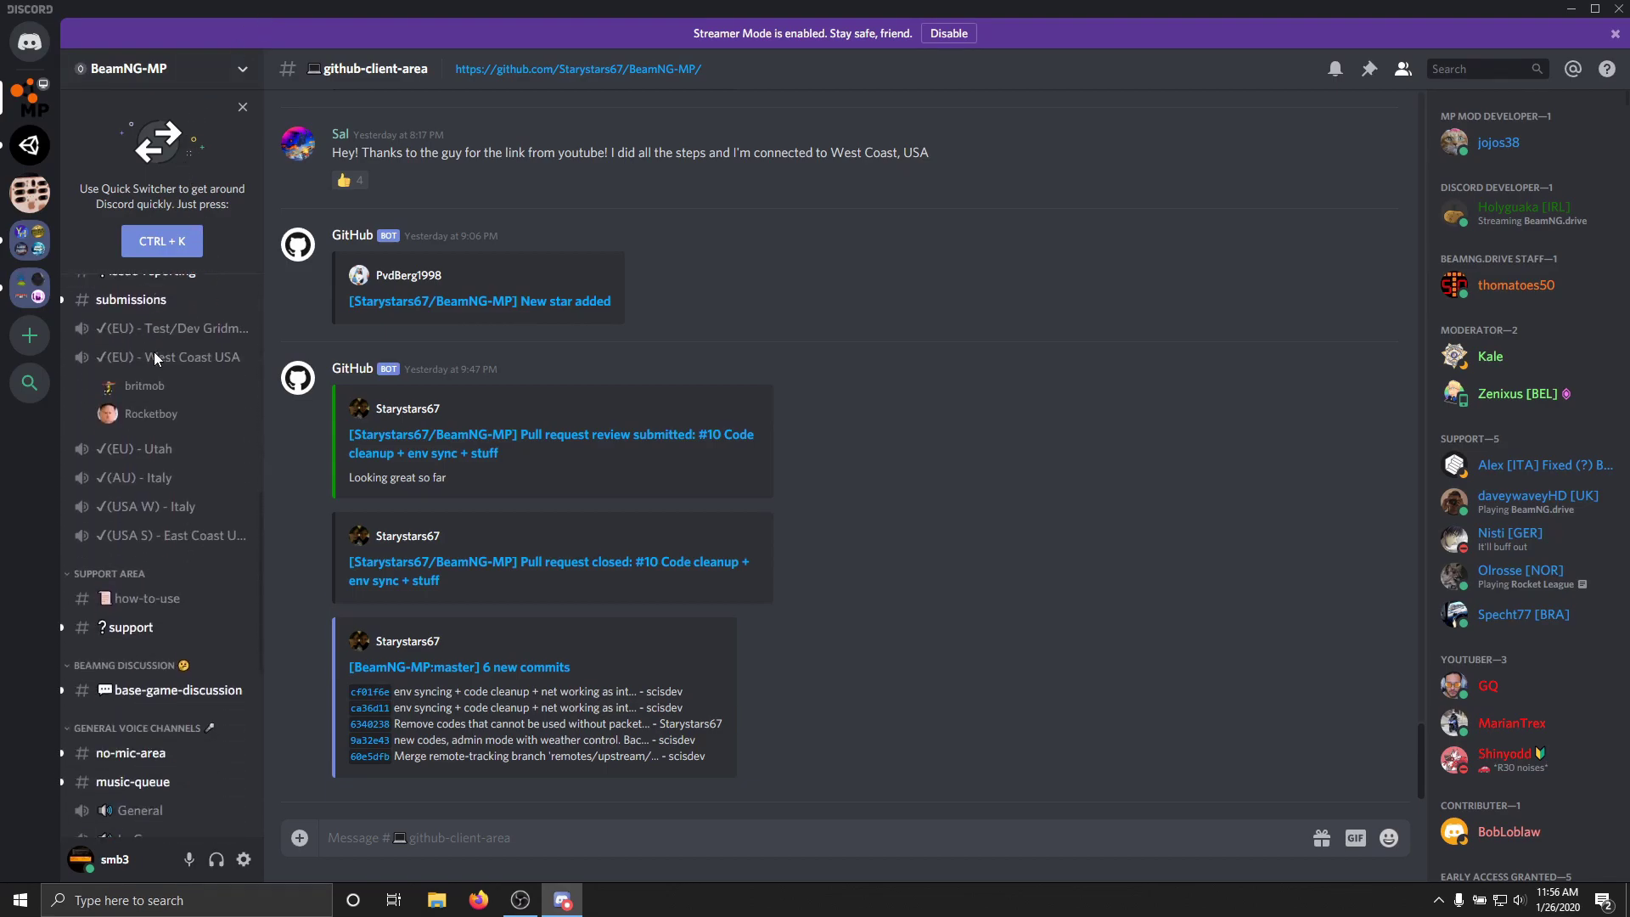
scroll(163, 658, up, 1)
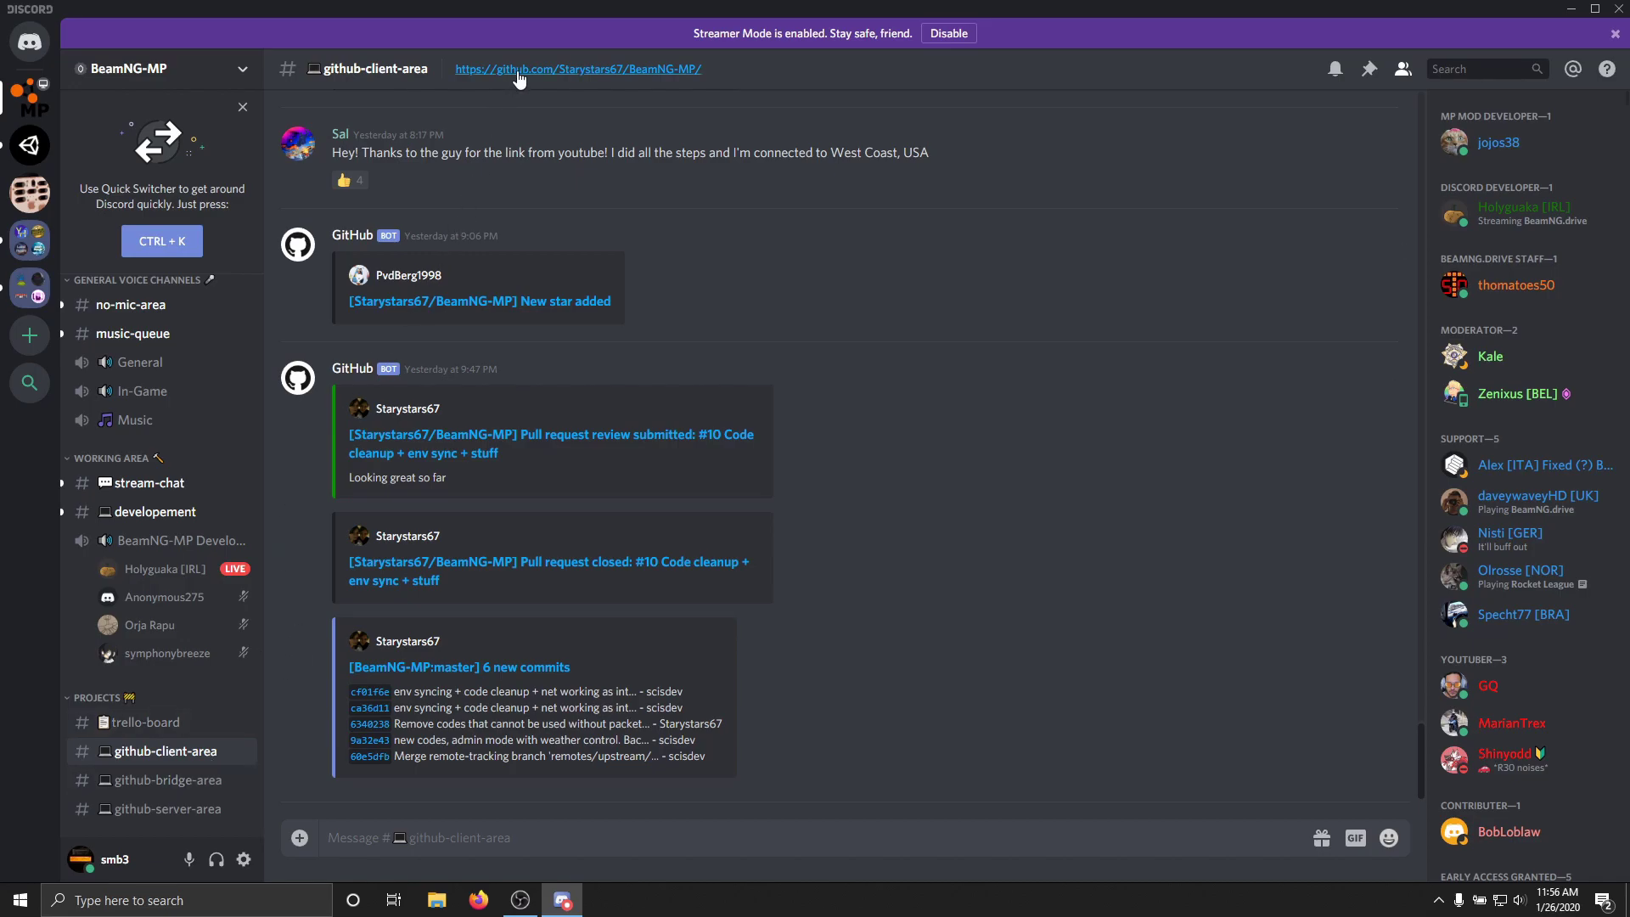
click(573, 73)
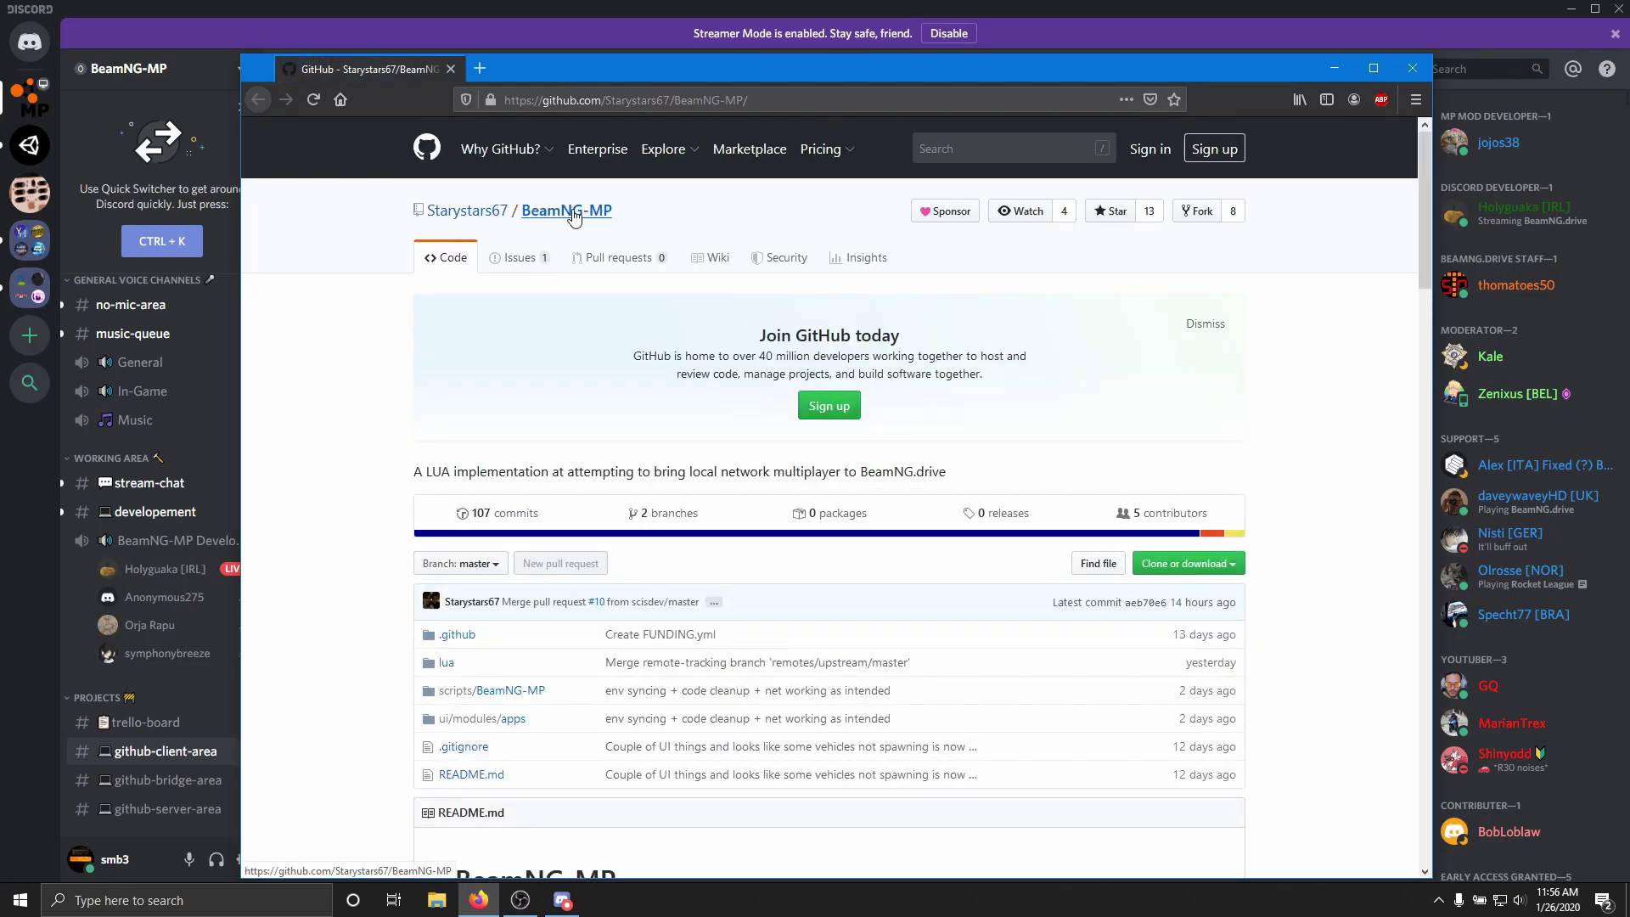
Review the BeamNG-MP repository's README and download the master branch as a ZIP file
scroll(356, 438, down, 5)
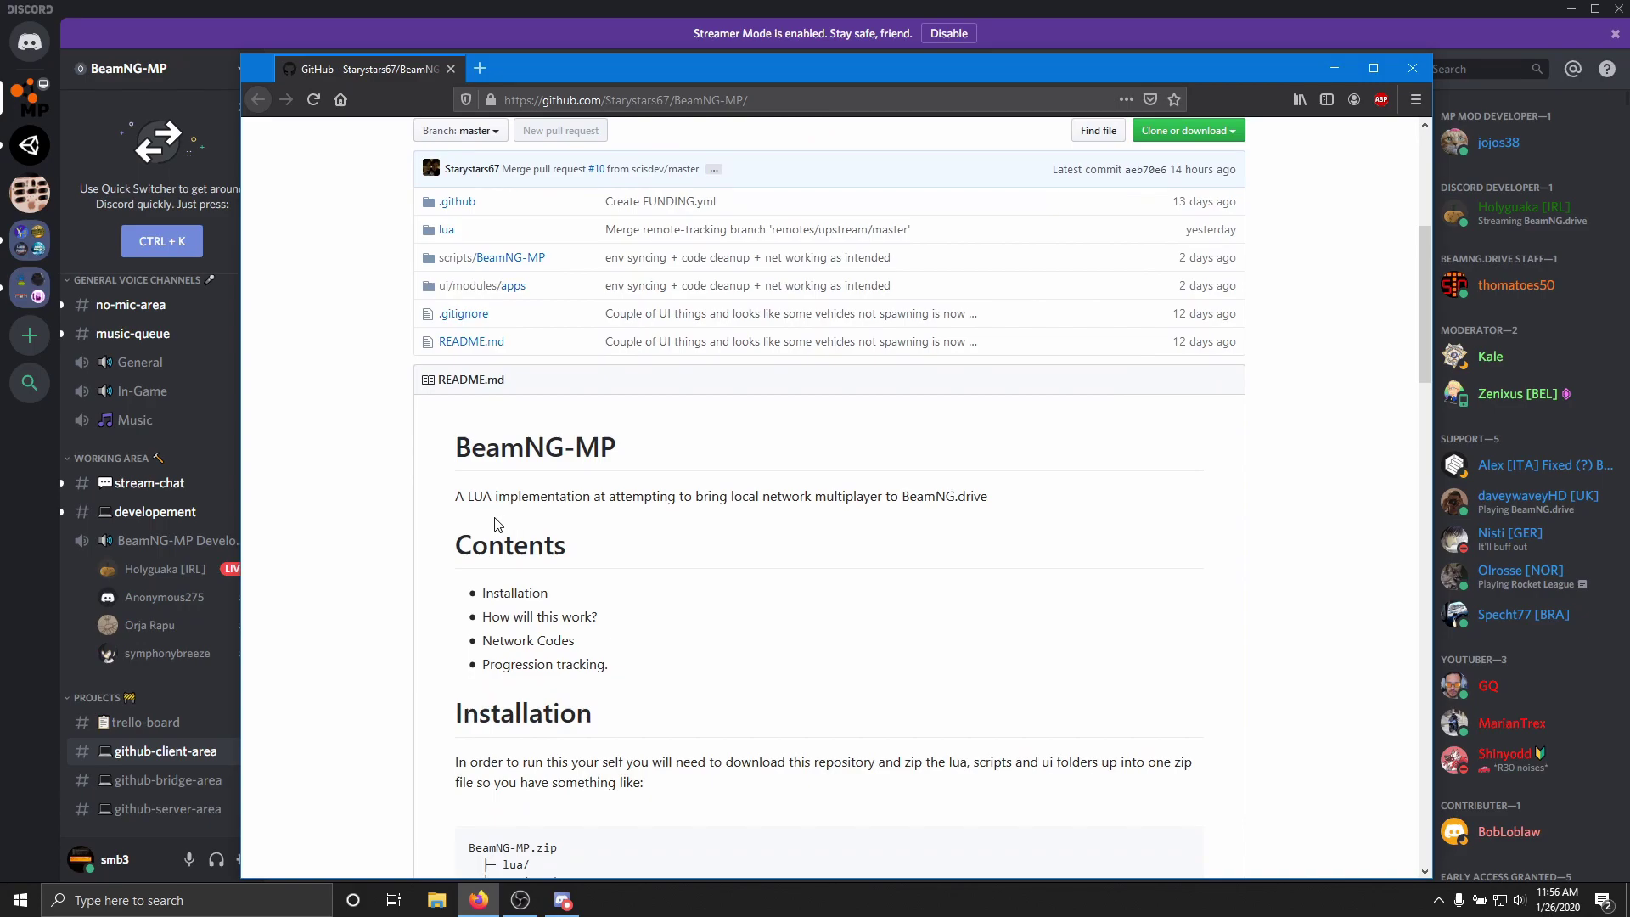
scroll(433, 535, down, 2)
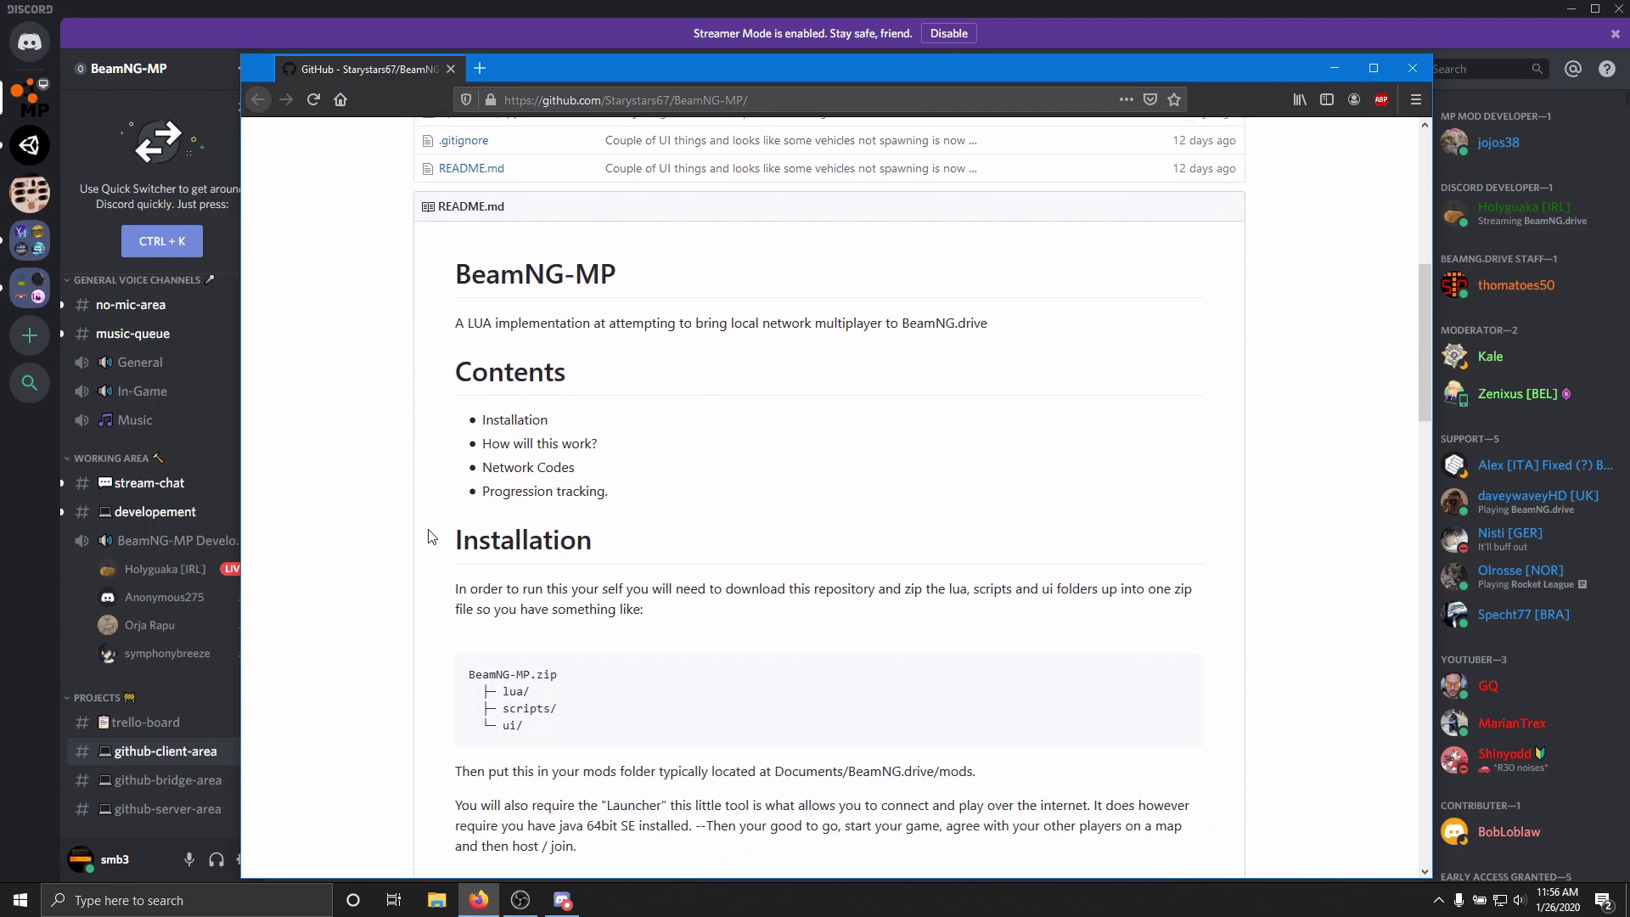
scroll(432, 536, up, 6)
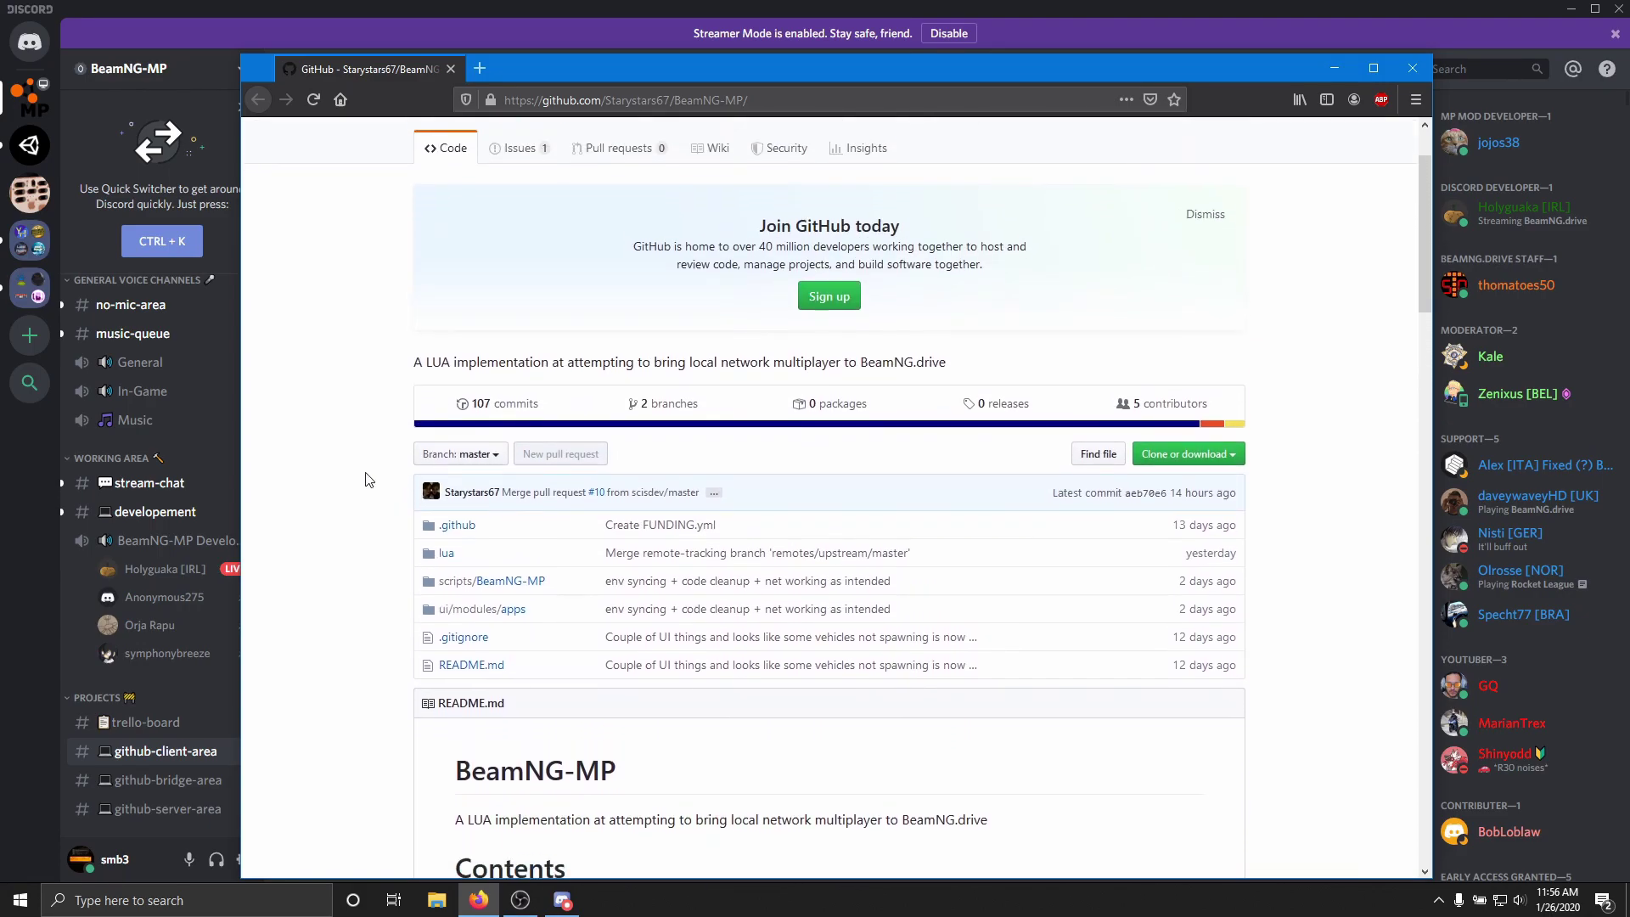
scroll(368, 481, down, 20)
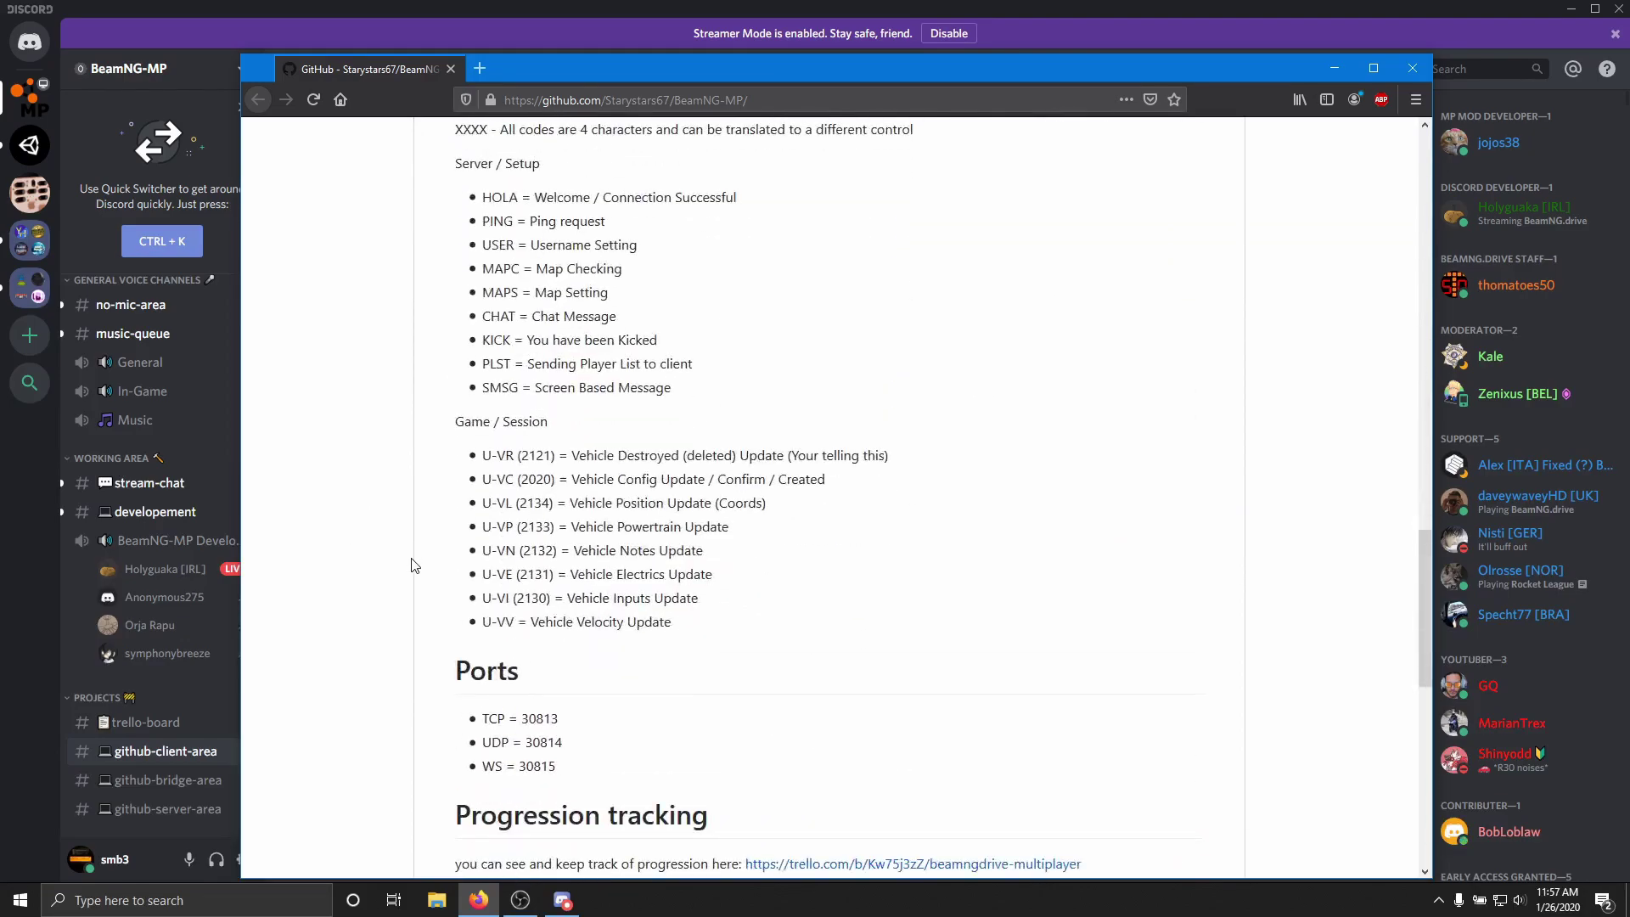
scroll(413, 566, down, 3)
scroll(410, 578, up, 20)
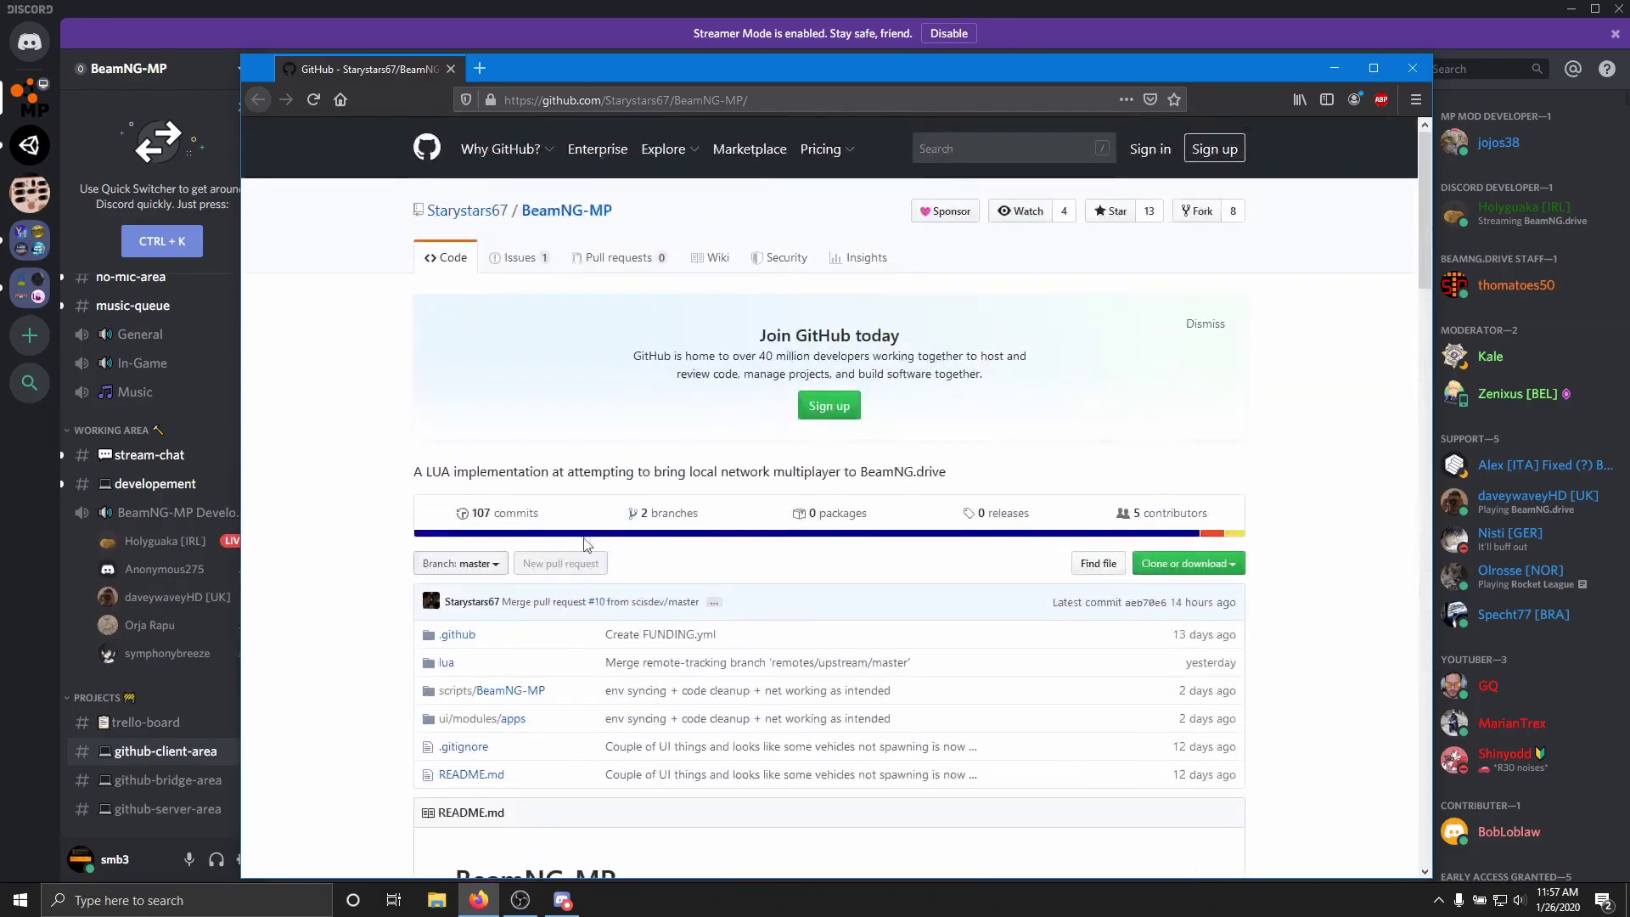
click(1181, 565)
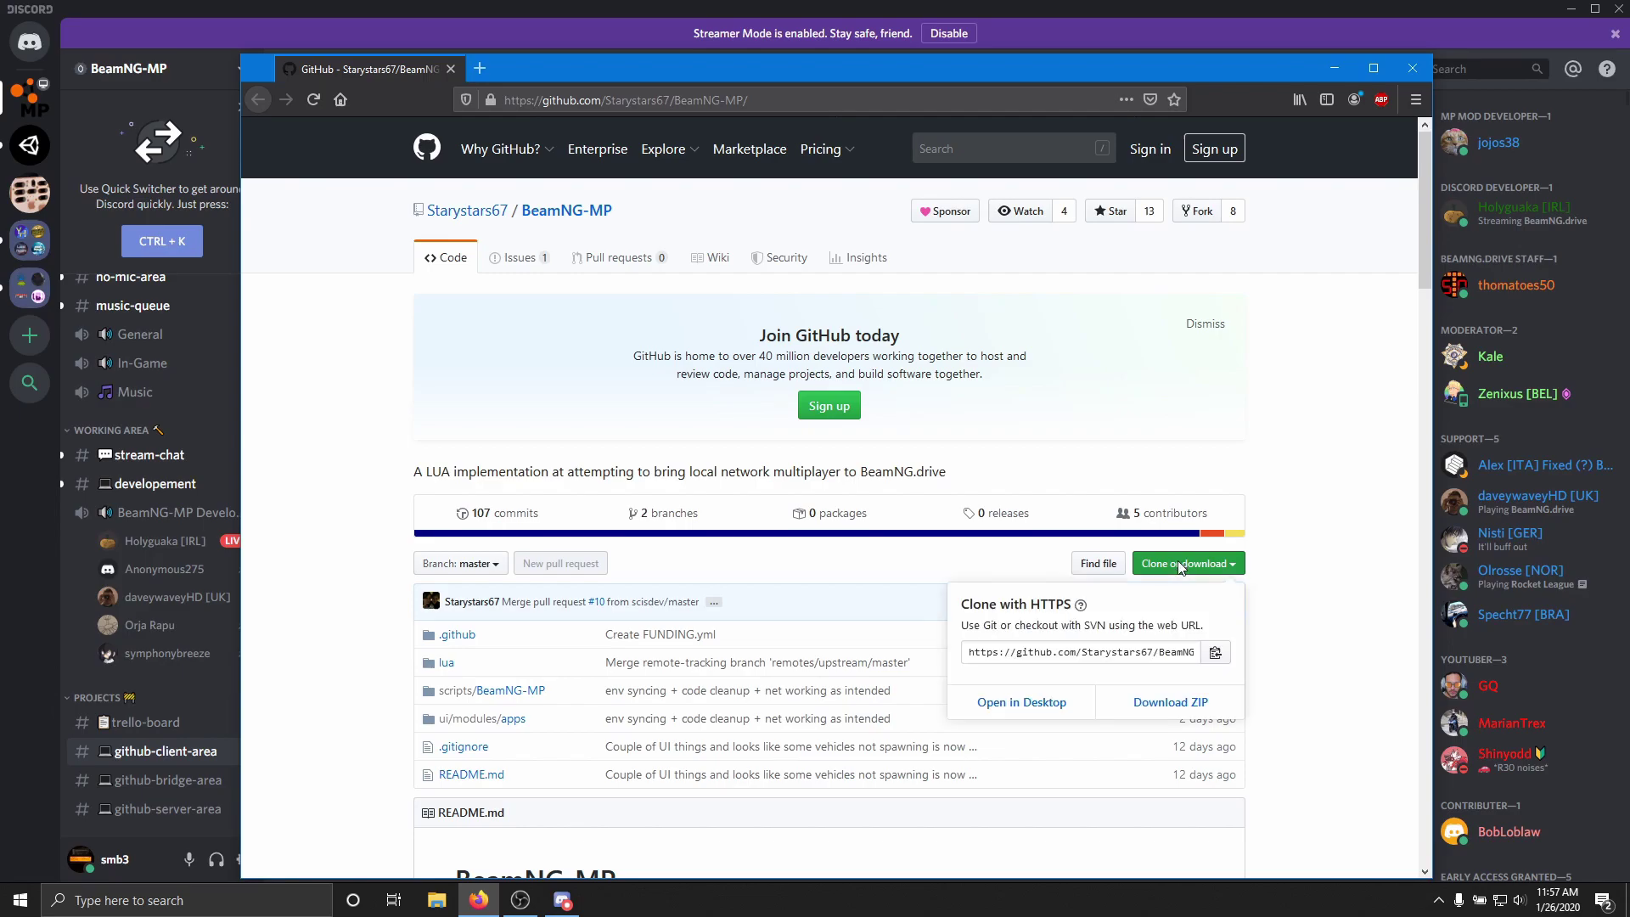
click(1153, 710)
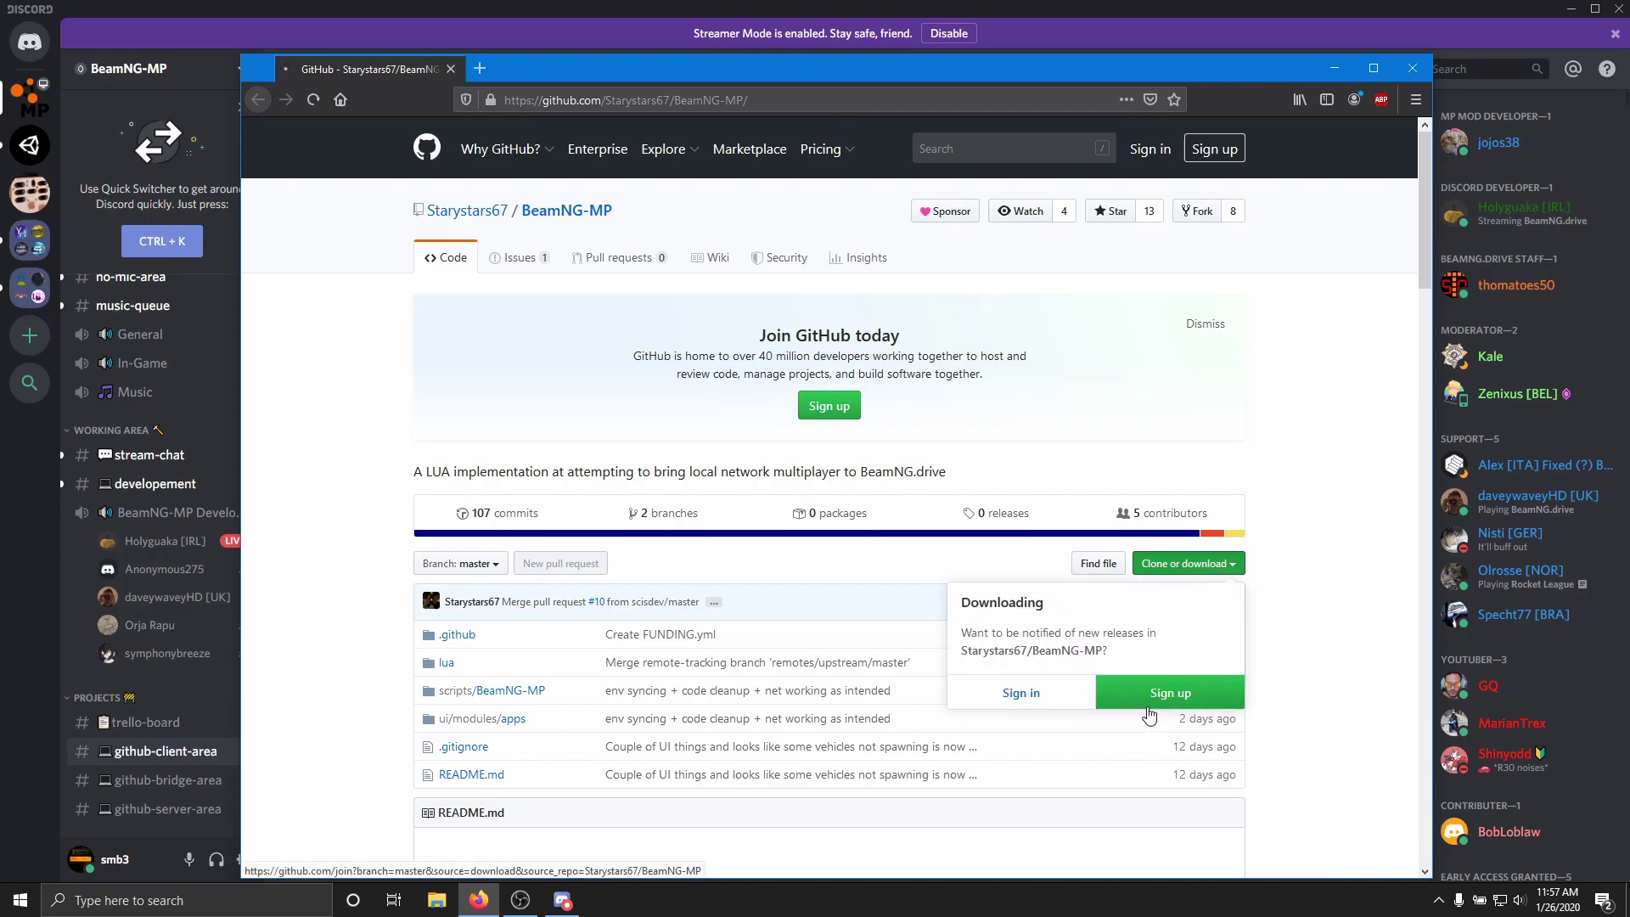
click(844, 568)
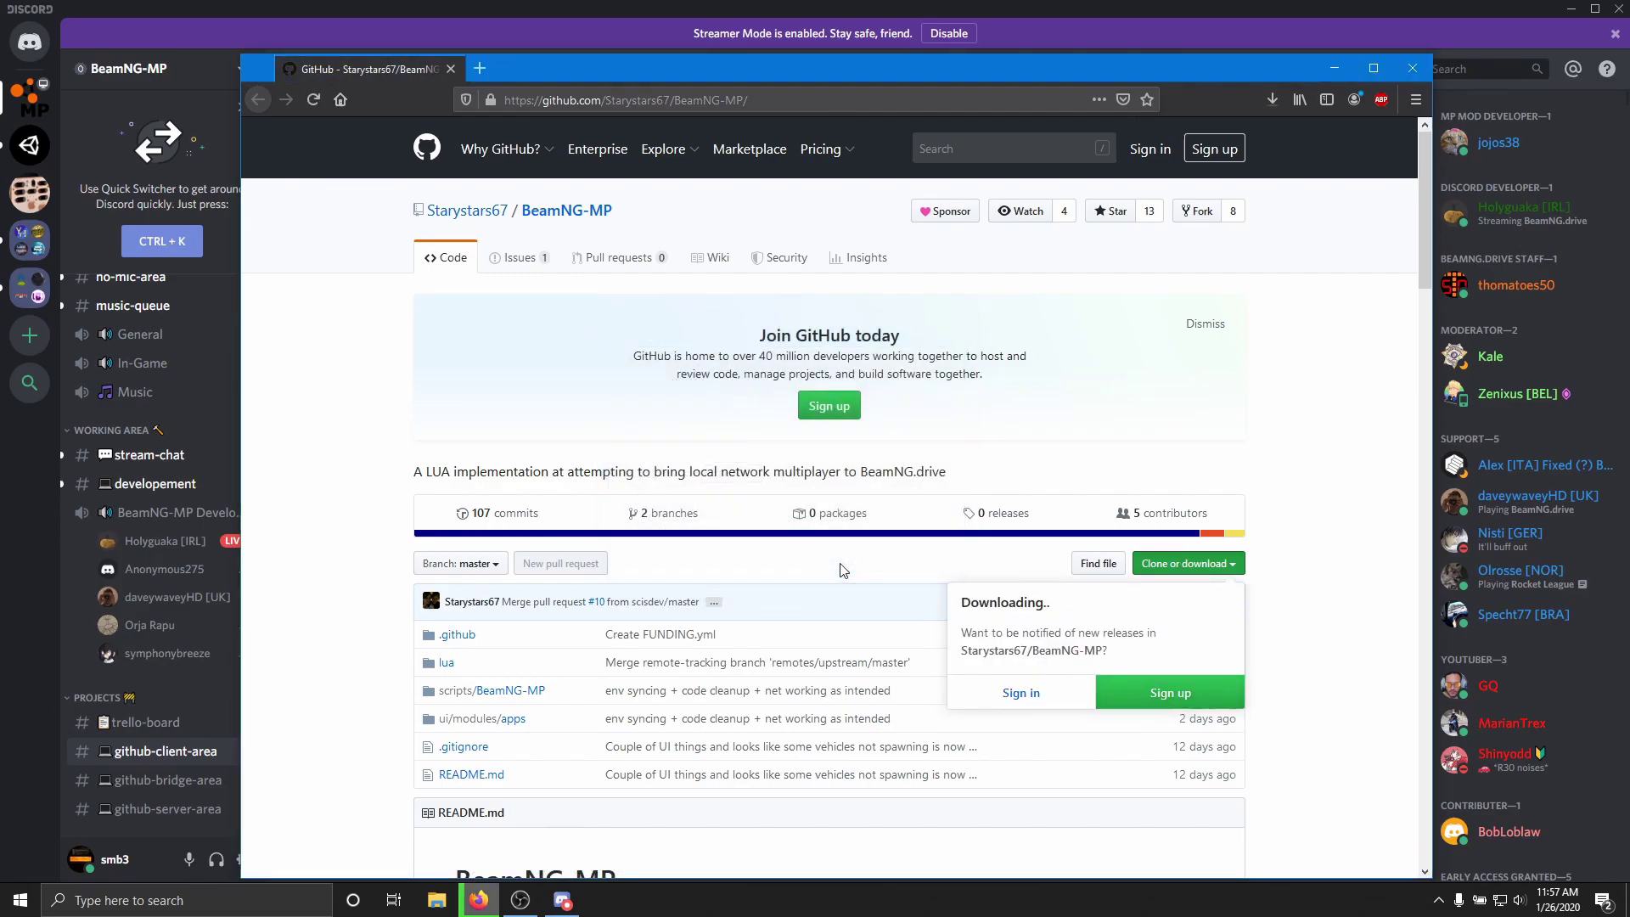
Show the new download in its folder and delete the older BeamNG-MP-master archive and extracted folder
click(1272, 102)
click(1261, 146)
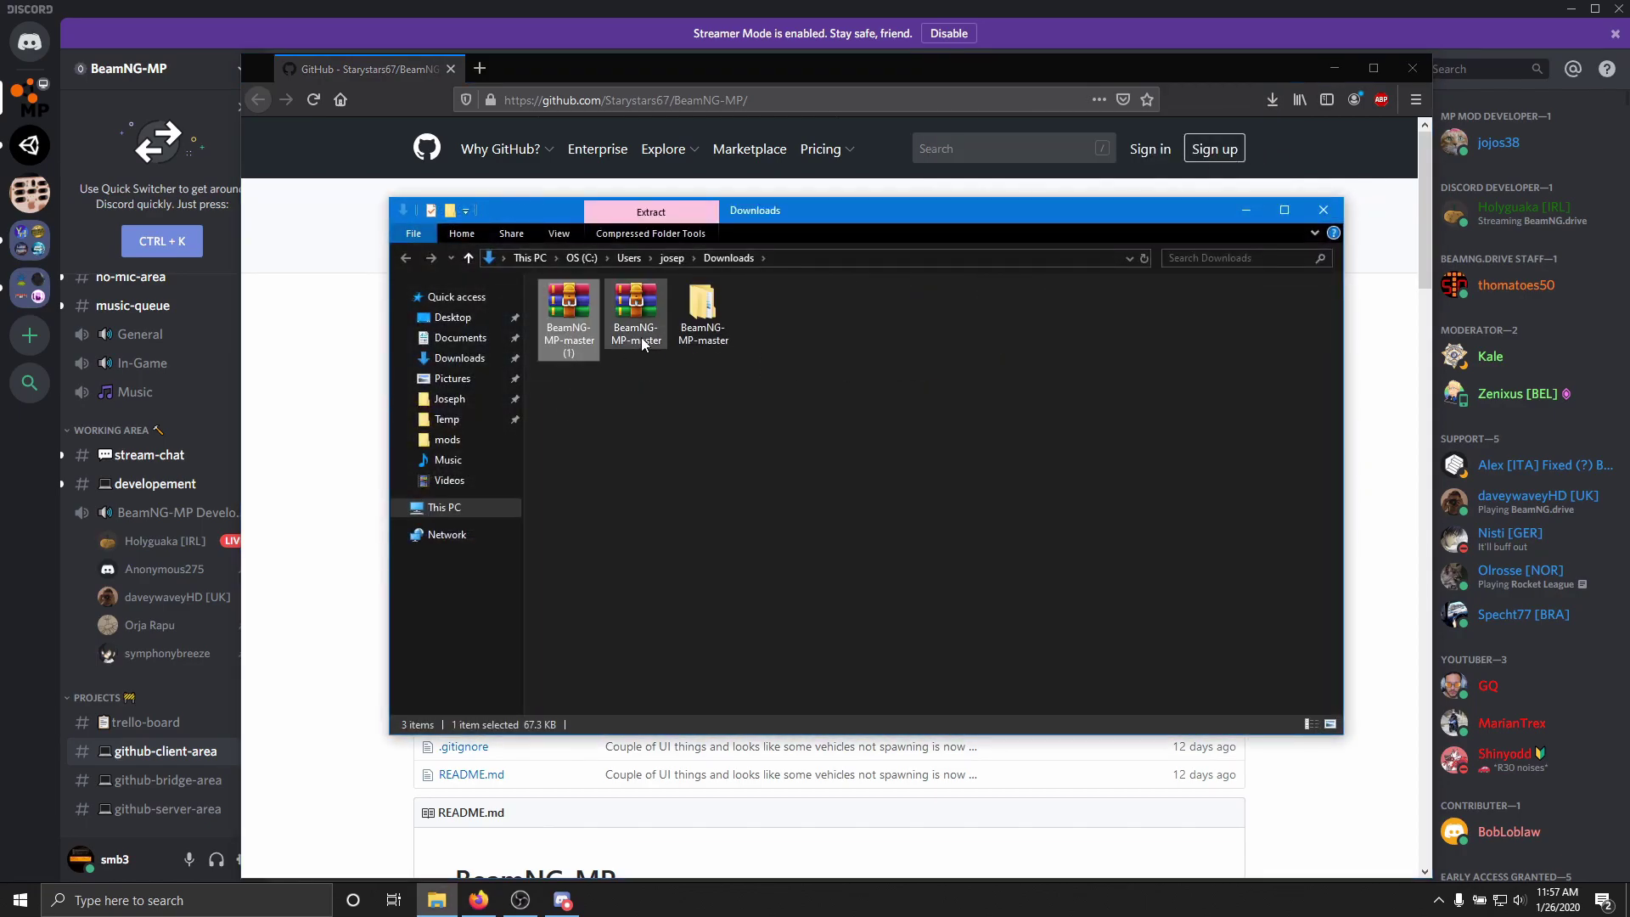
drag(808, 368, 635, 309)
key(Delete)
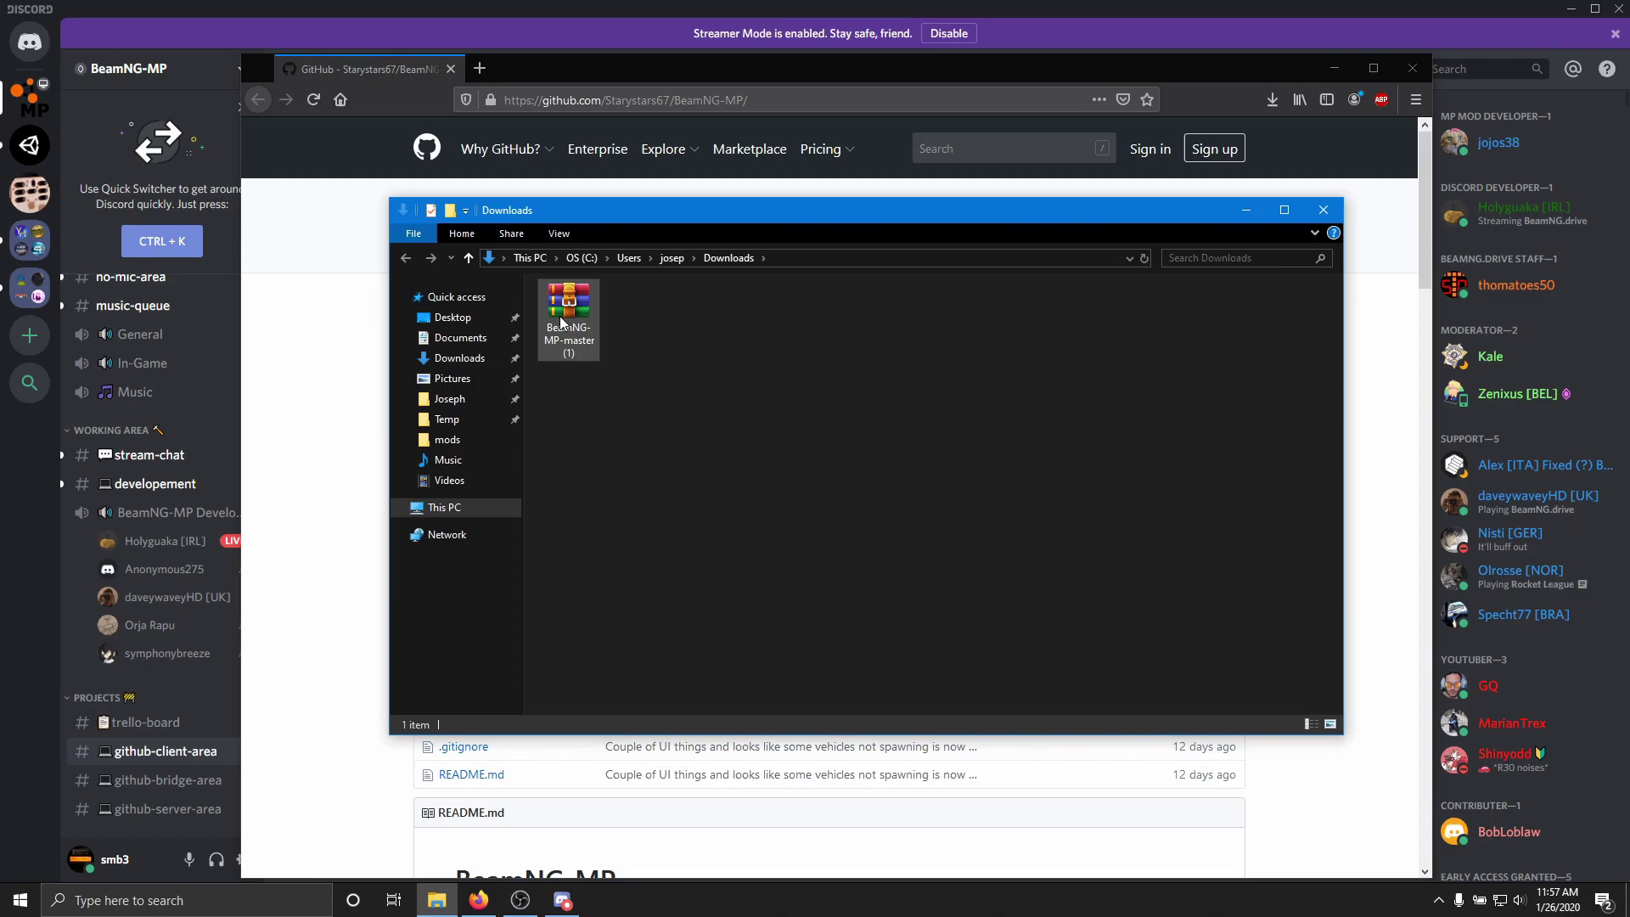
Extract the BeamNG-MP-master (1) archive into its own folder and open the BeamNG-MP-master folder inside it
right_click(571, 319)
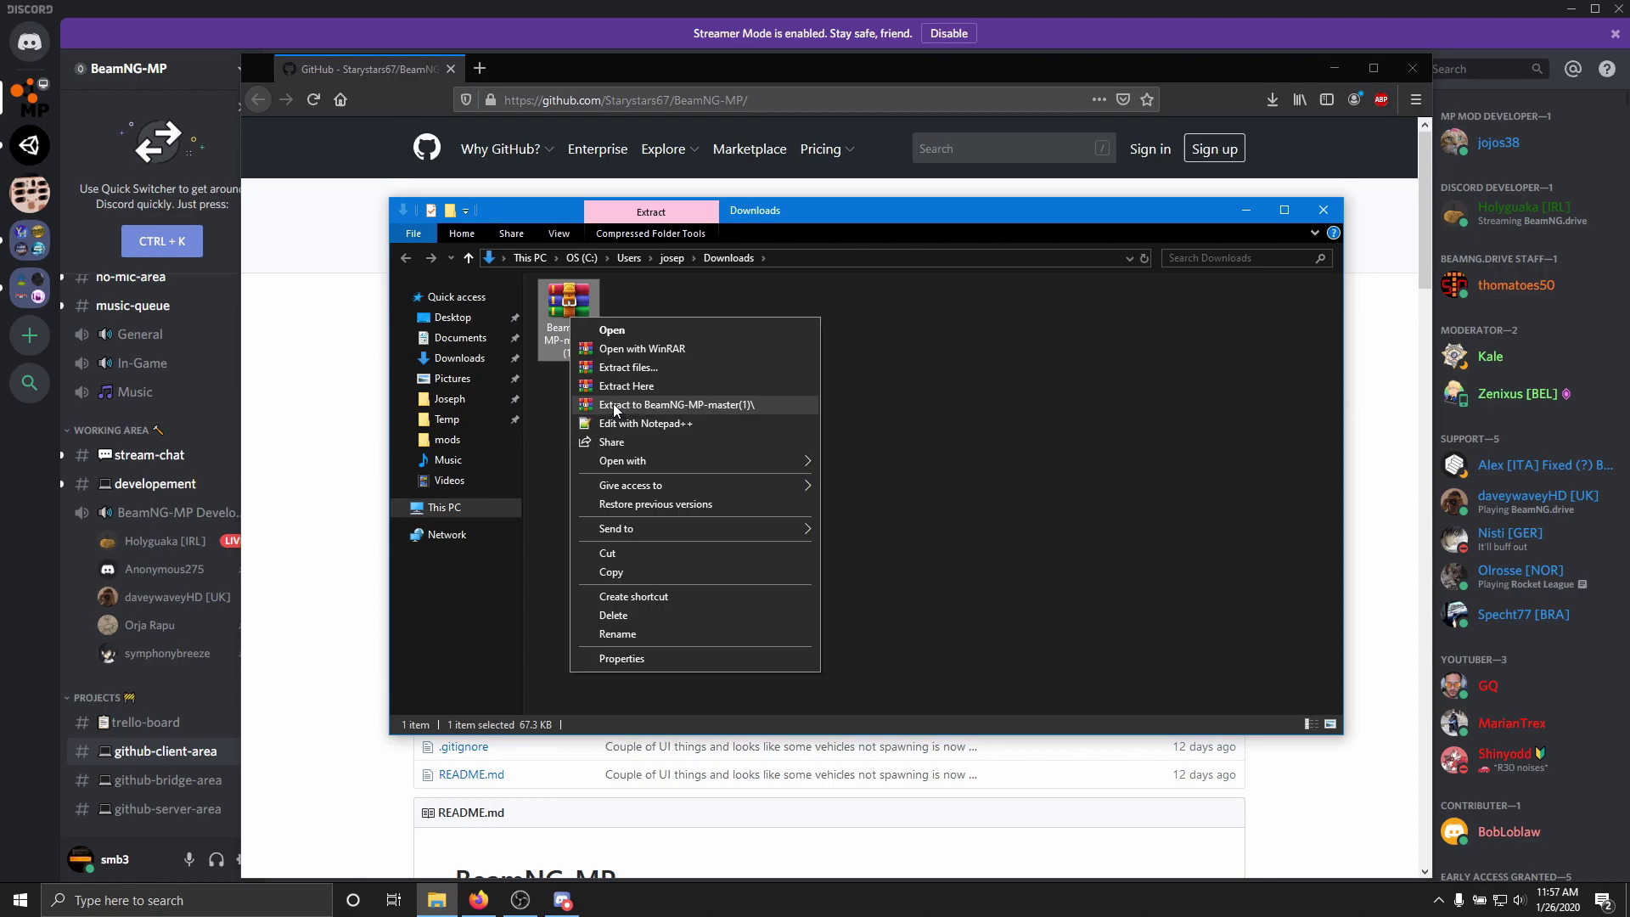
click(616, 406)
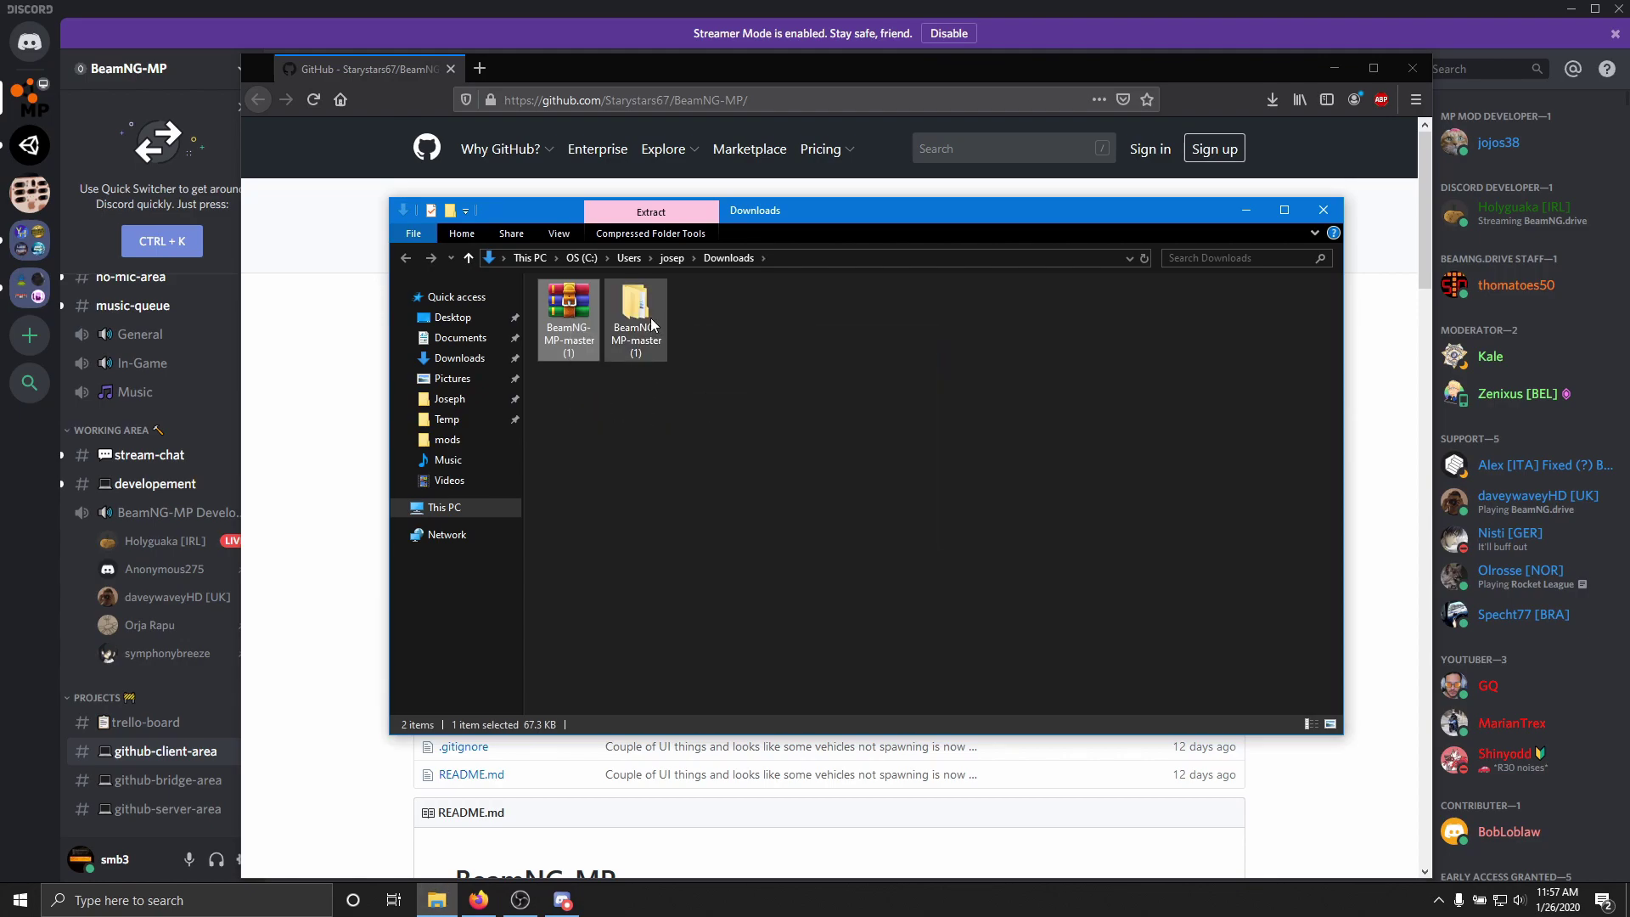
double_click(651, 321)
double_click(590, 308)
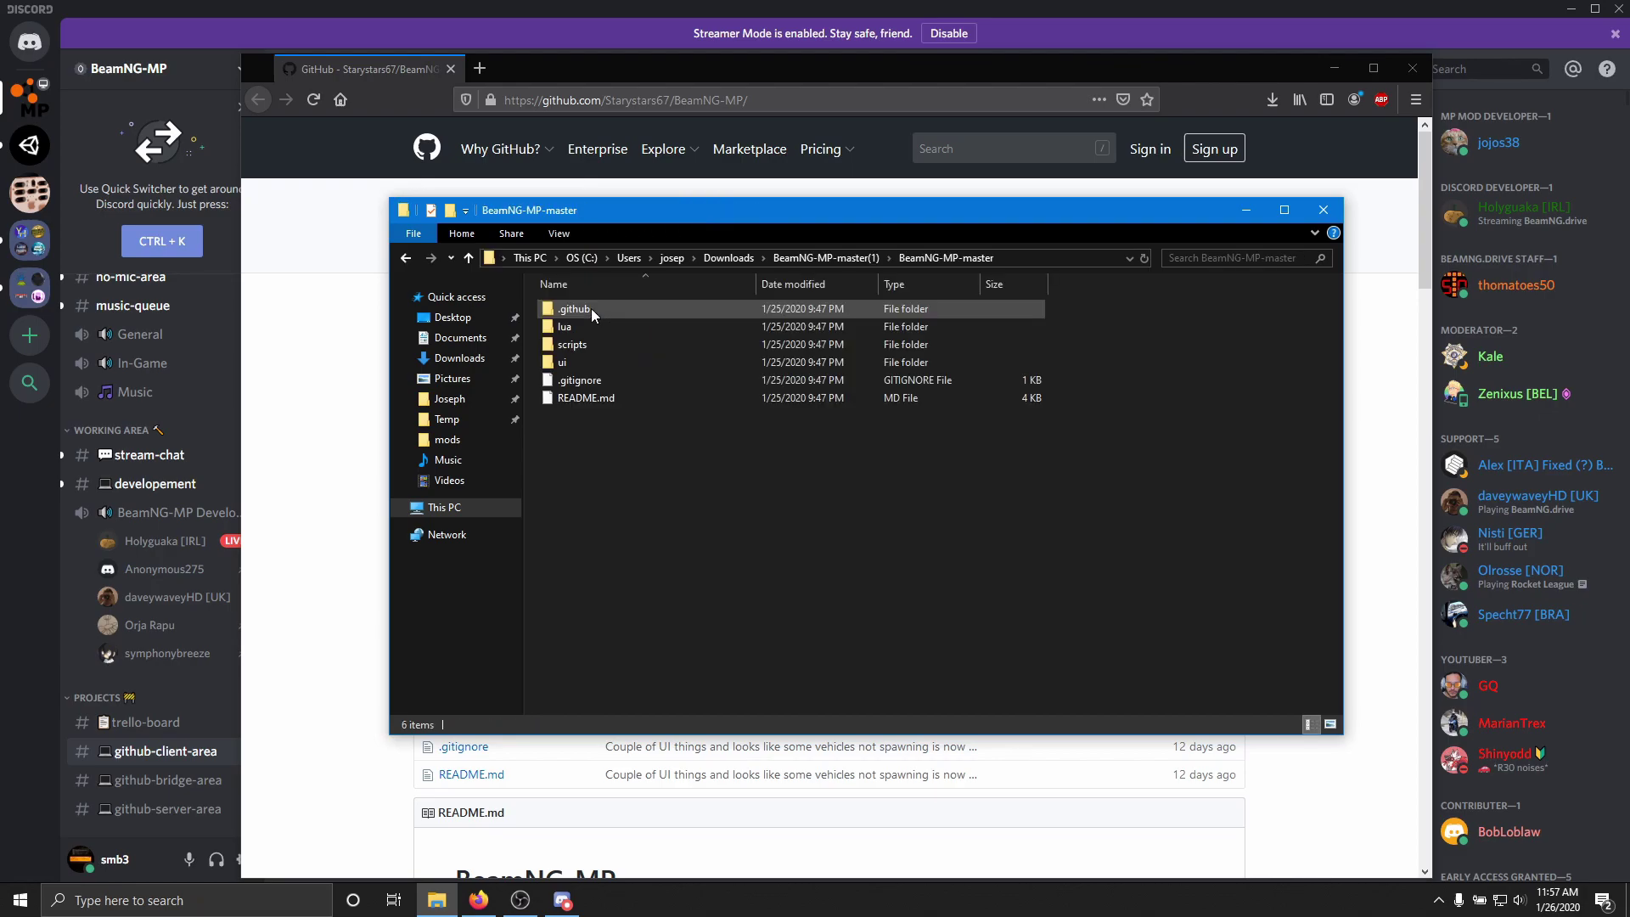
key(alt+Left)
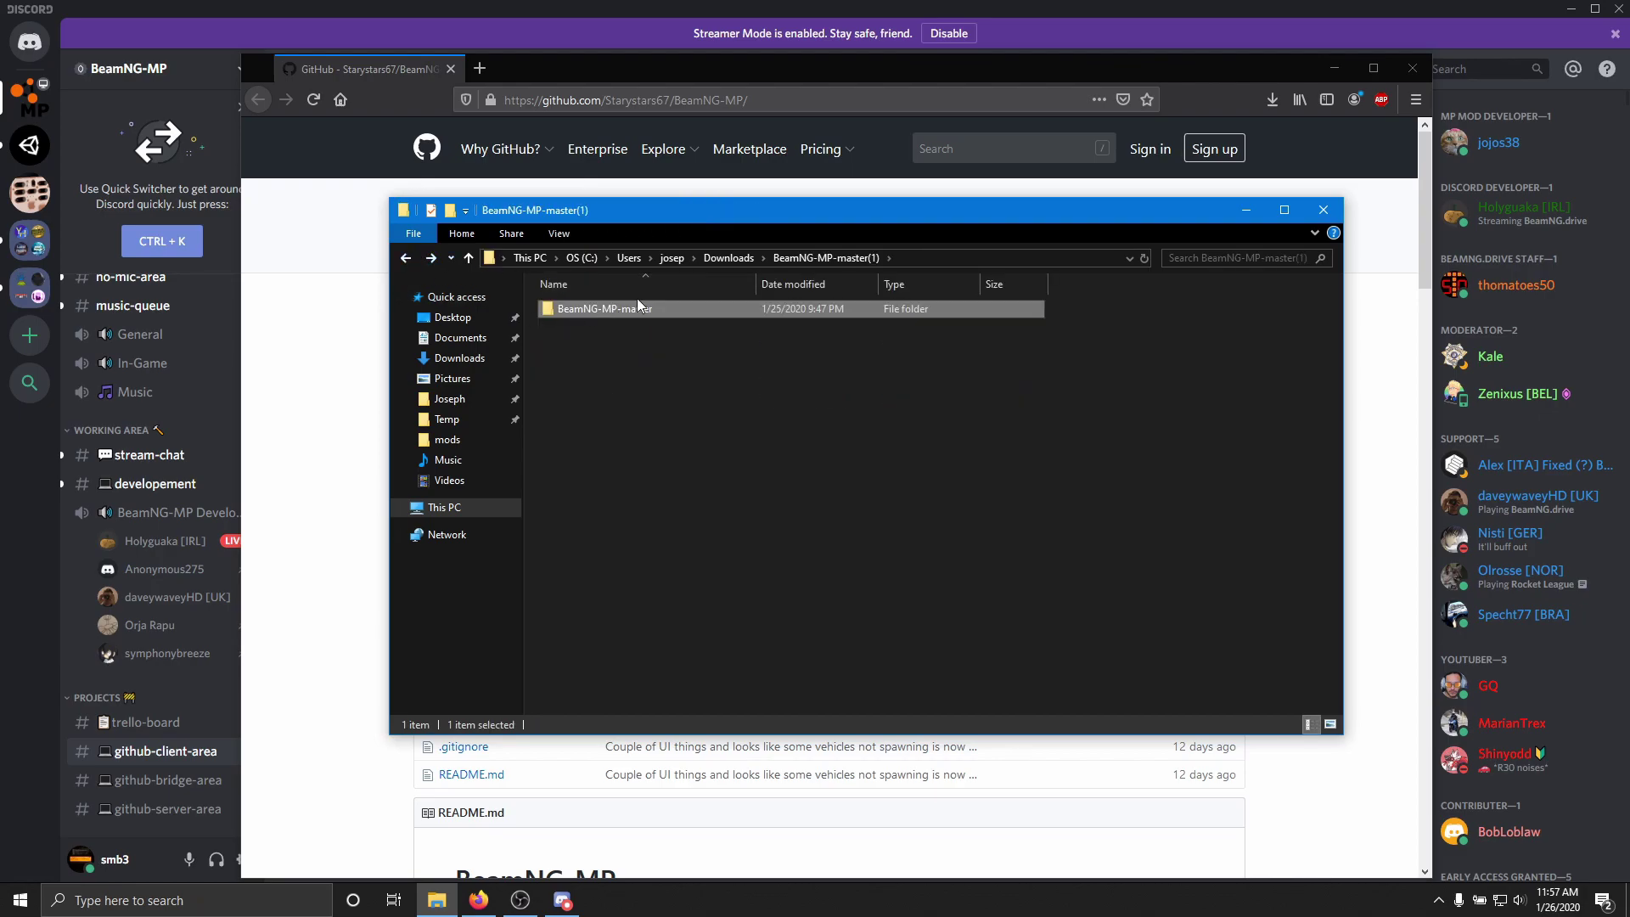
click(406, 258)
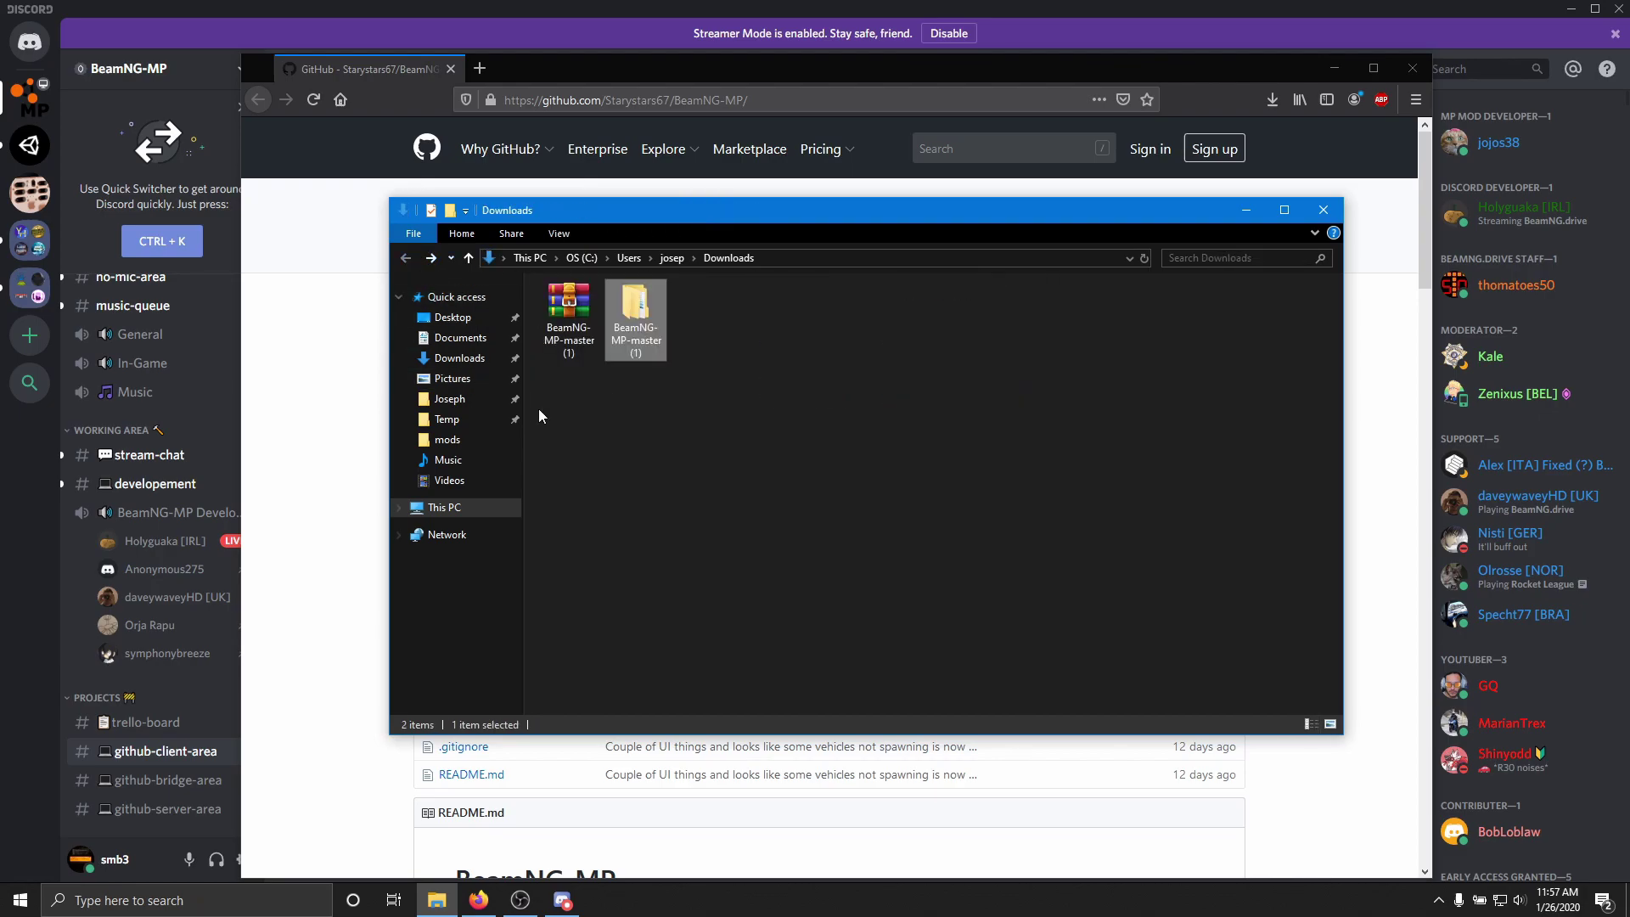
double_click(635, 314)
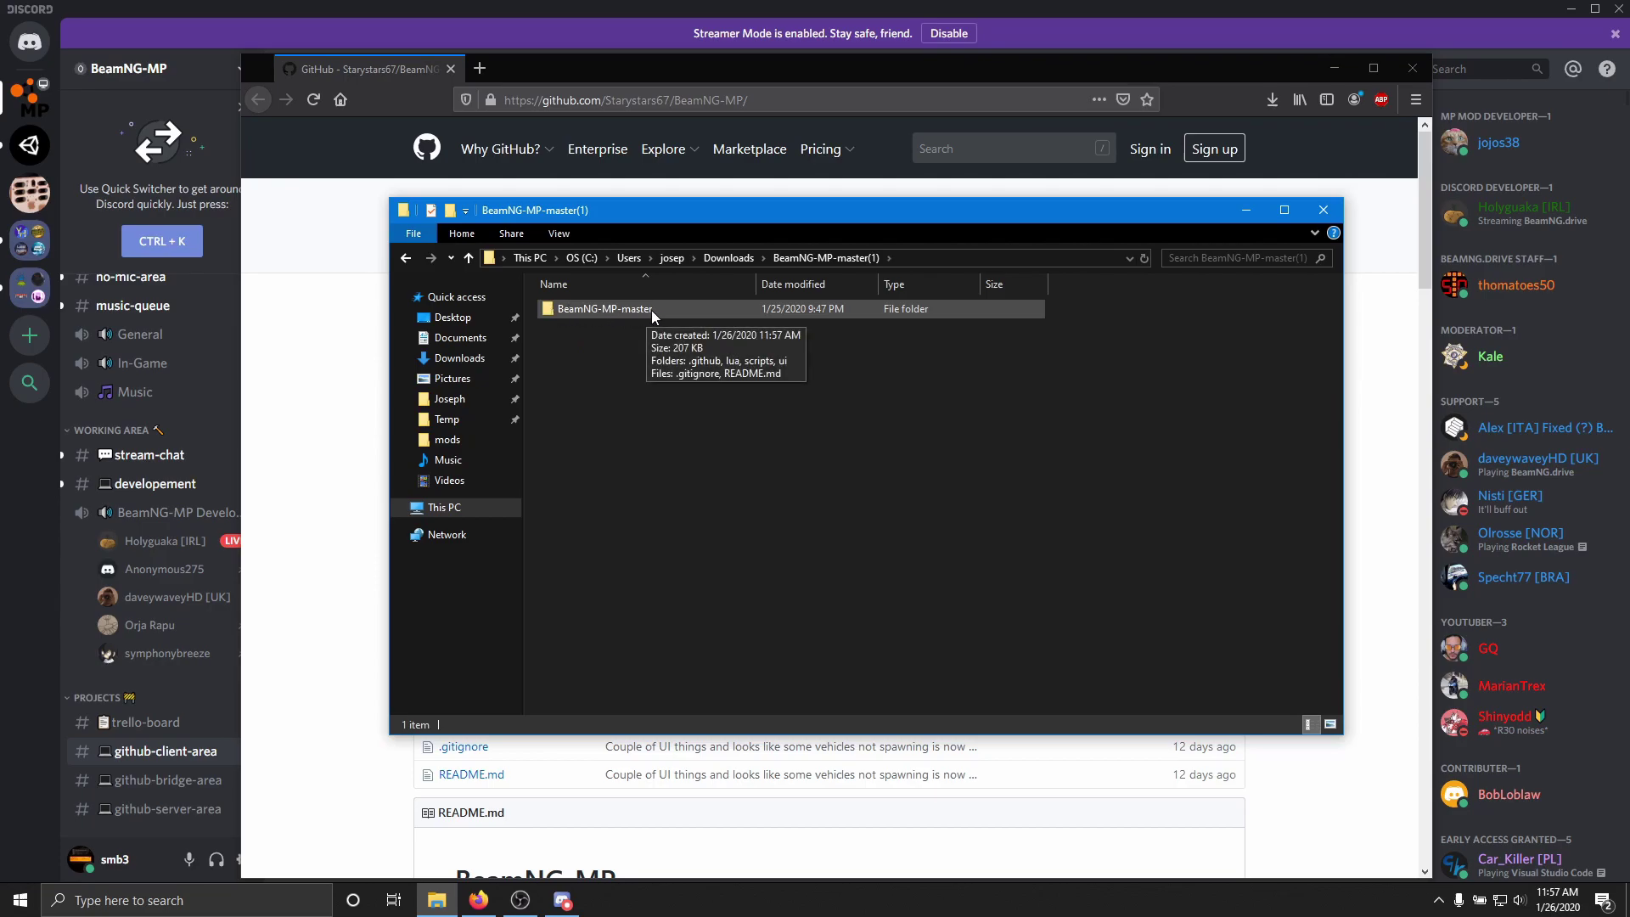
double_click(650, 309)
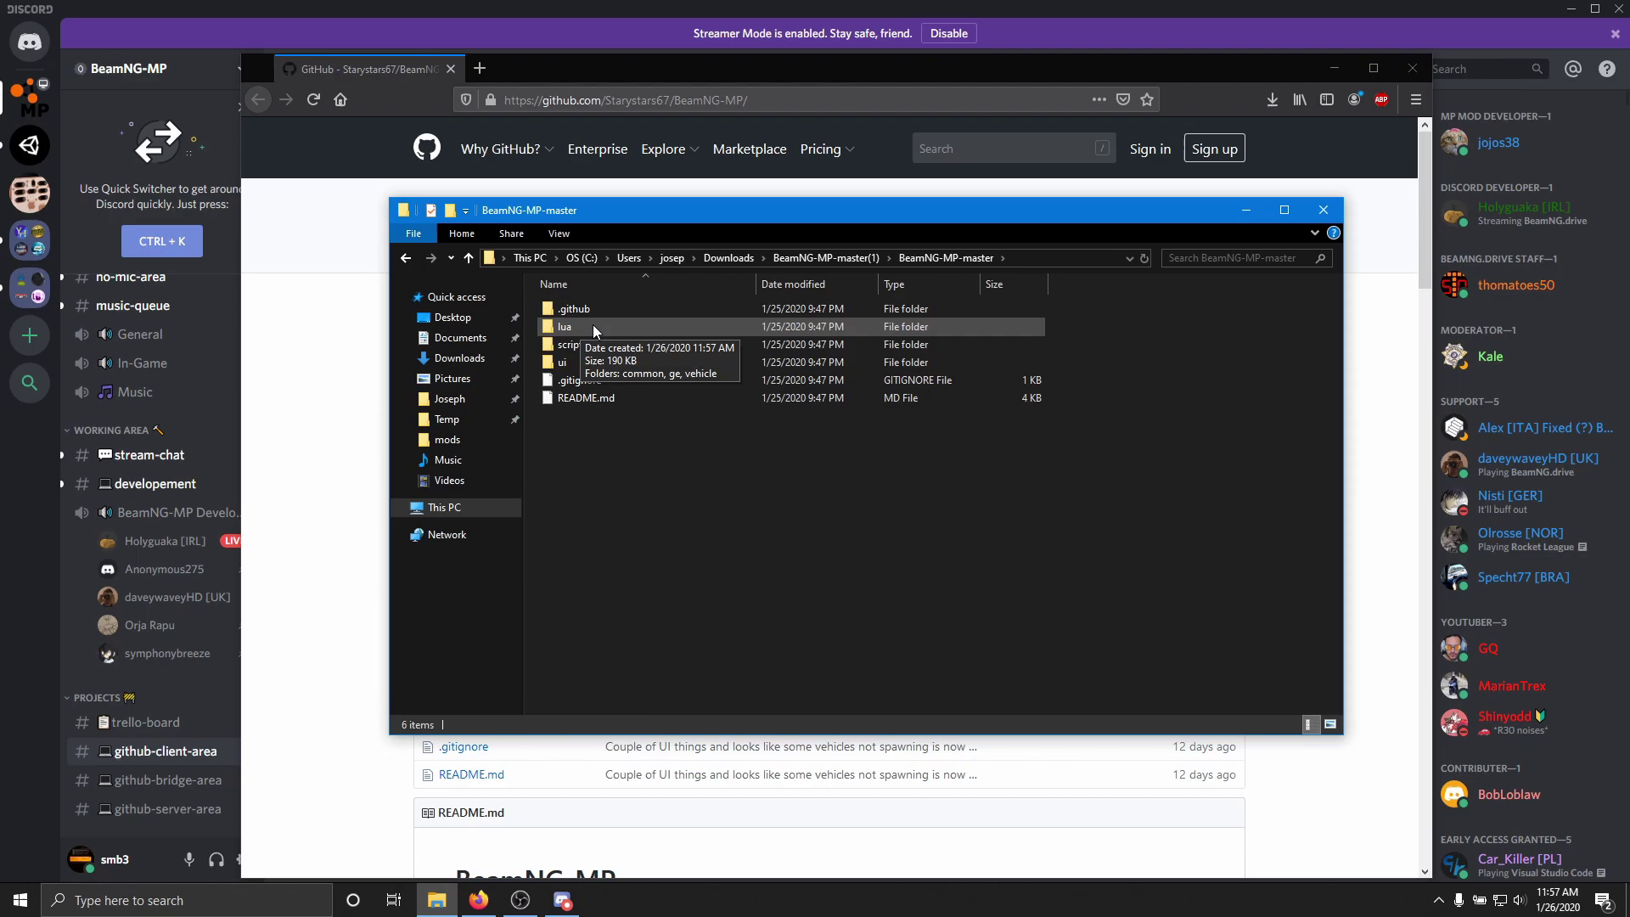
Compress the lua, scripts and ui folders together into a ZIP archive named BeamNG-MP.zip
click(550, 326)
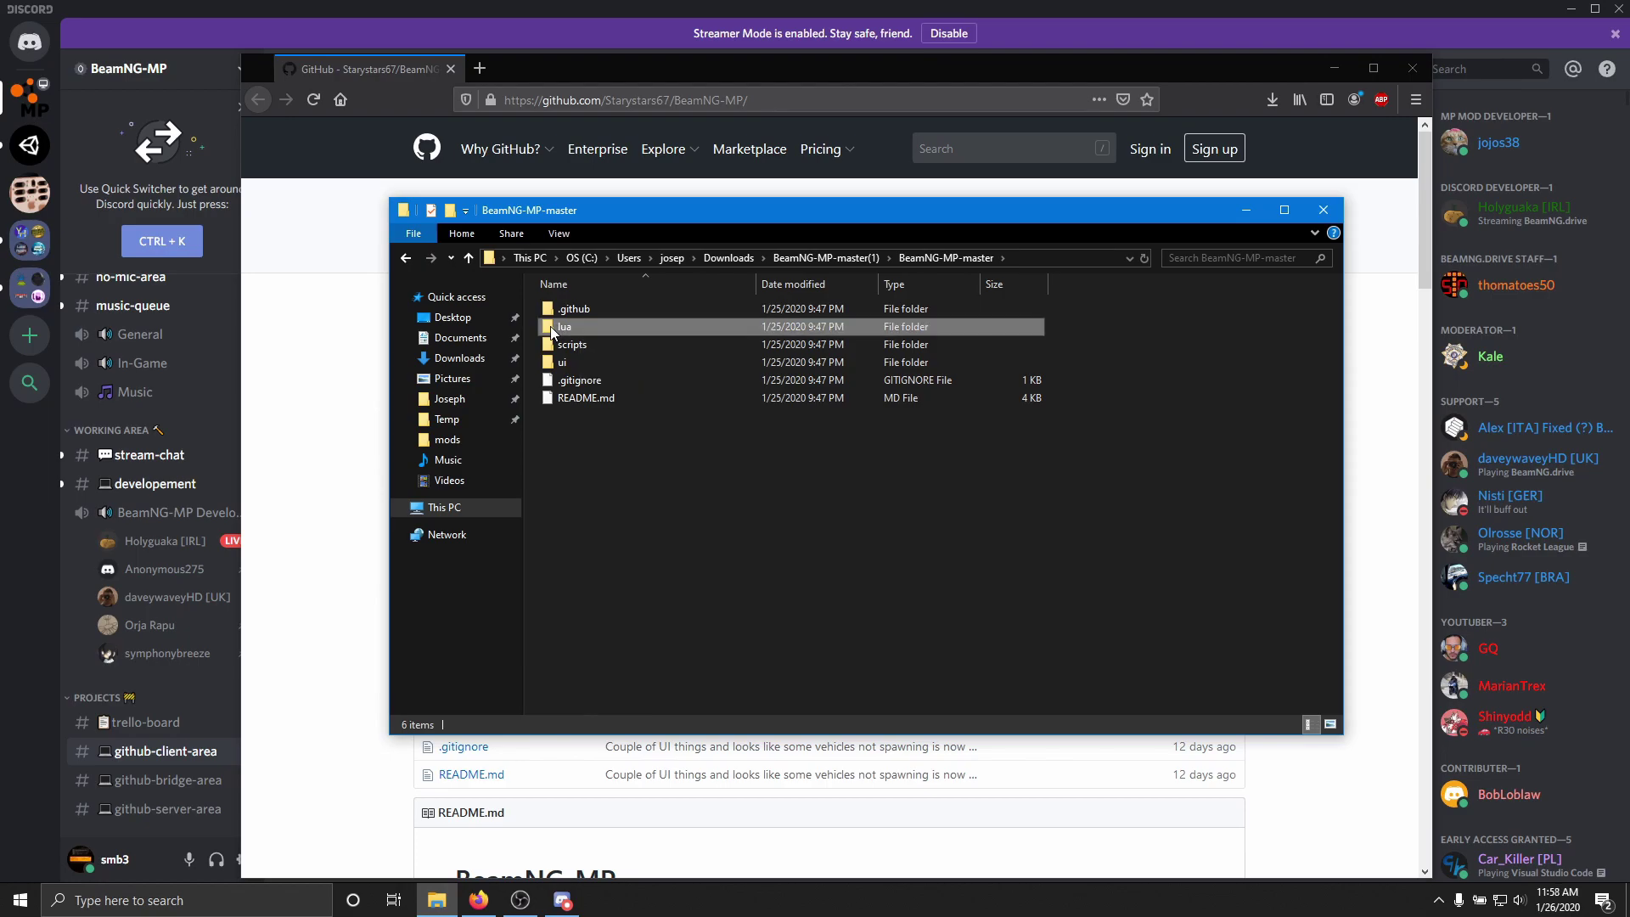
shift+click(589, 360)
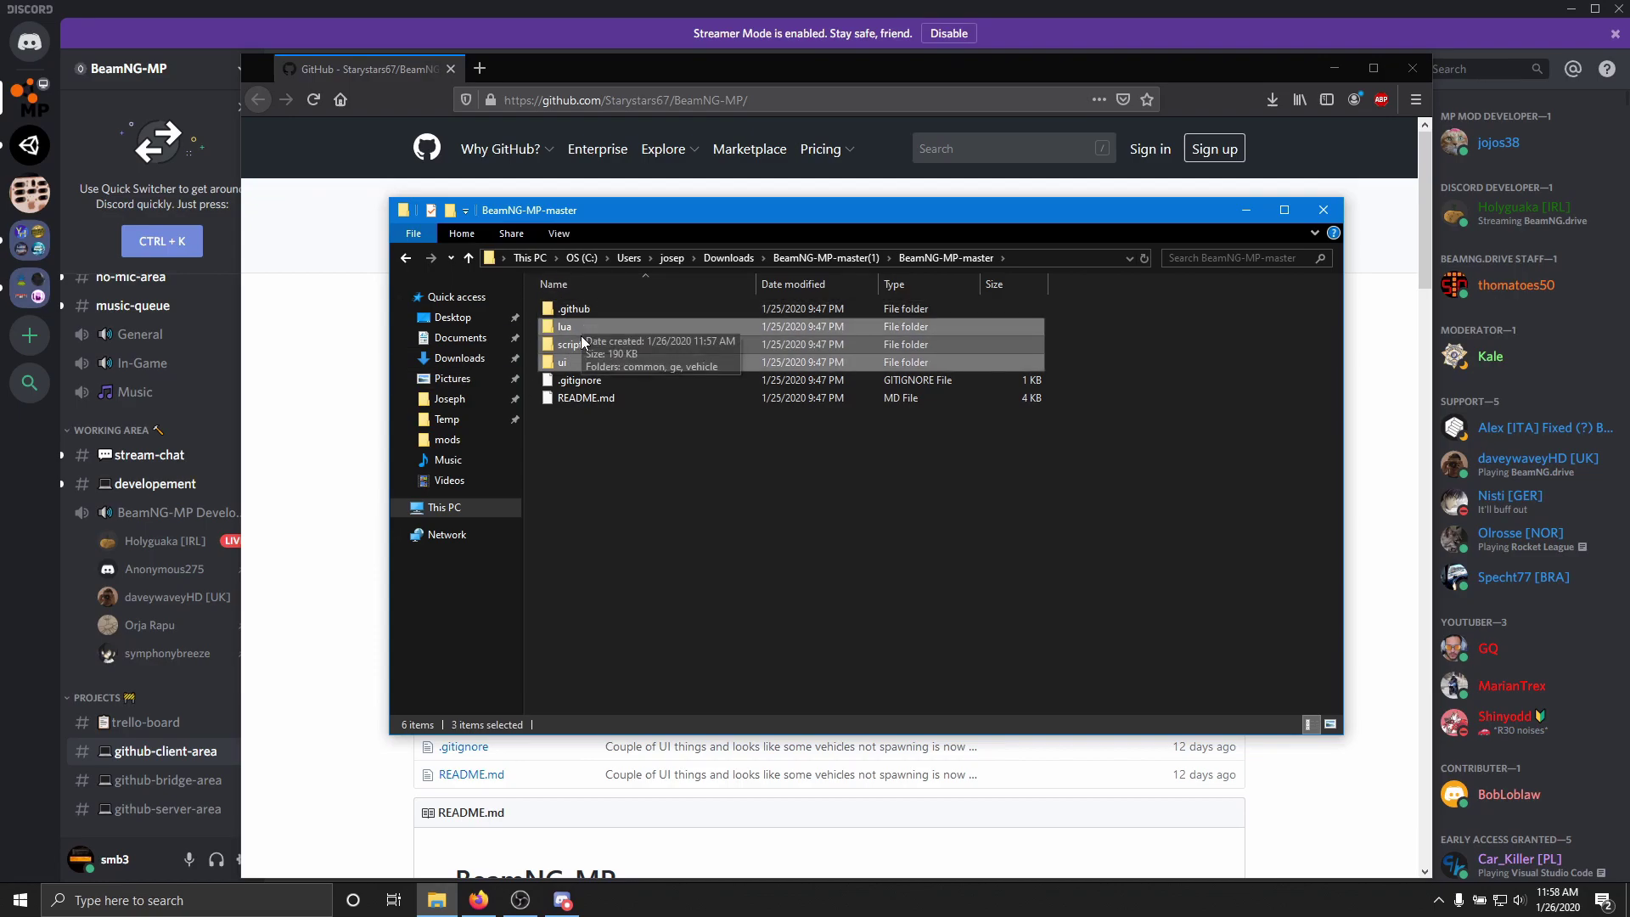
right_click(608, 323)
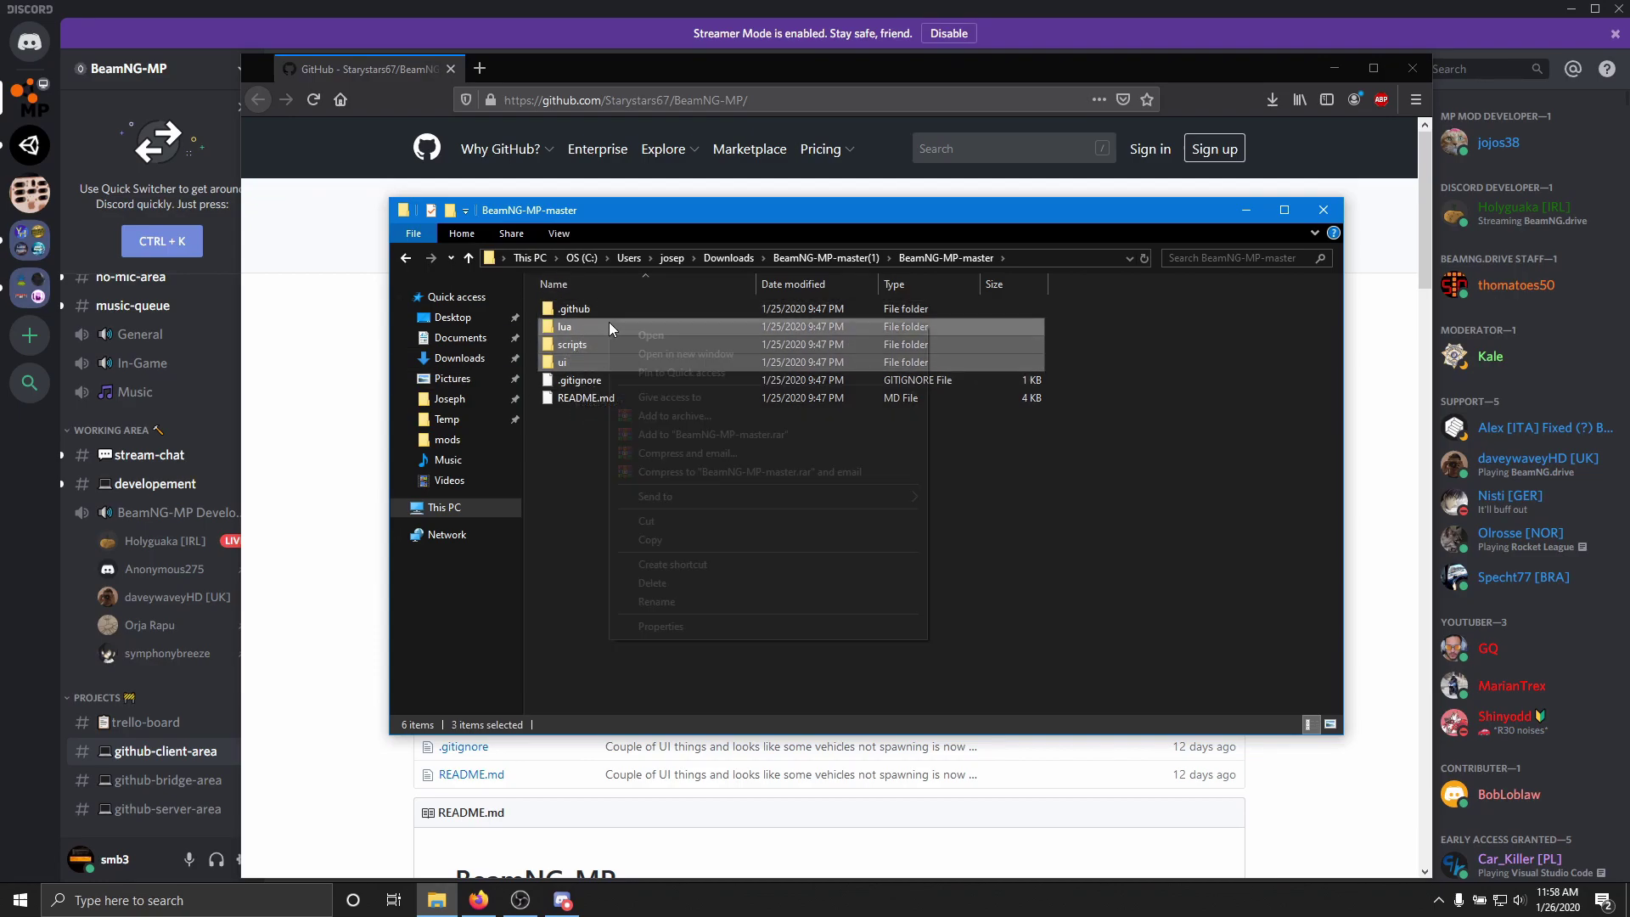
click(682, 416)
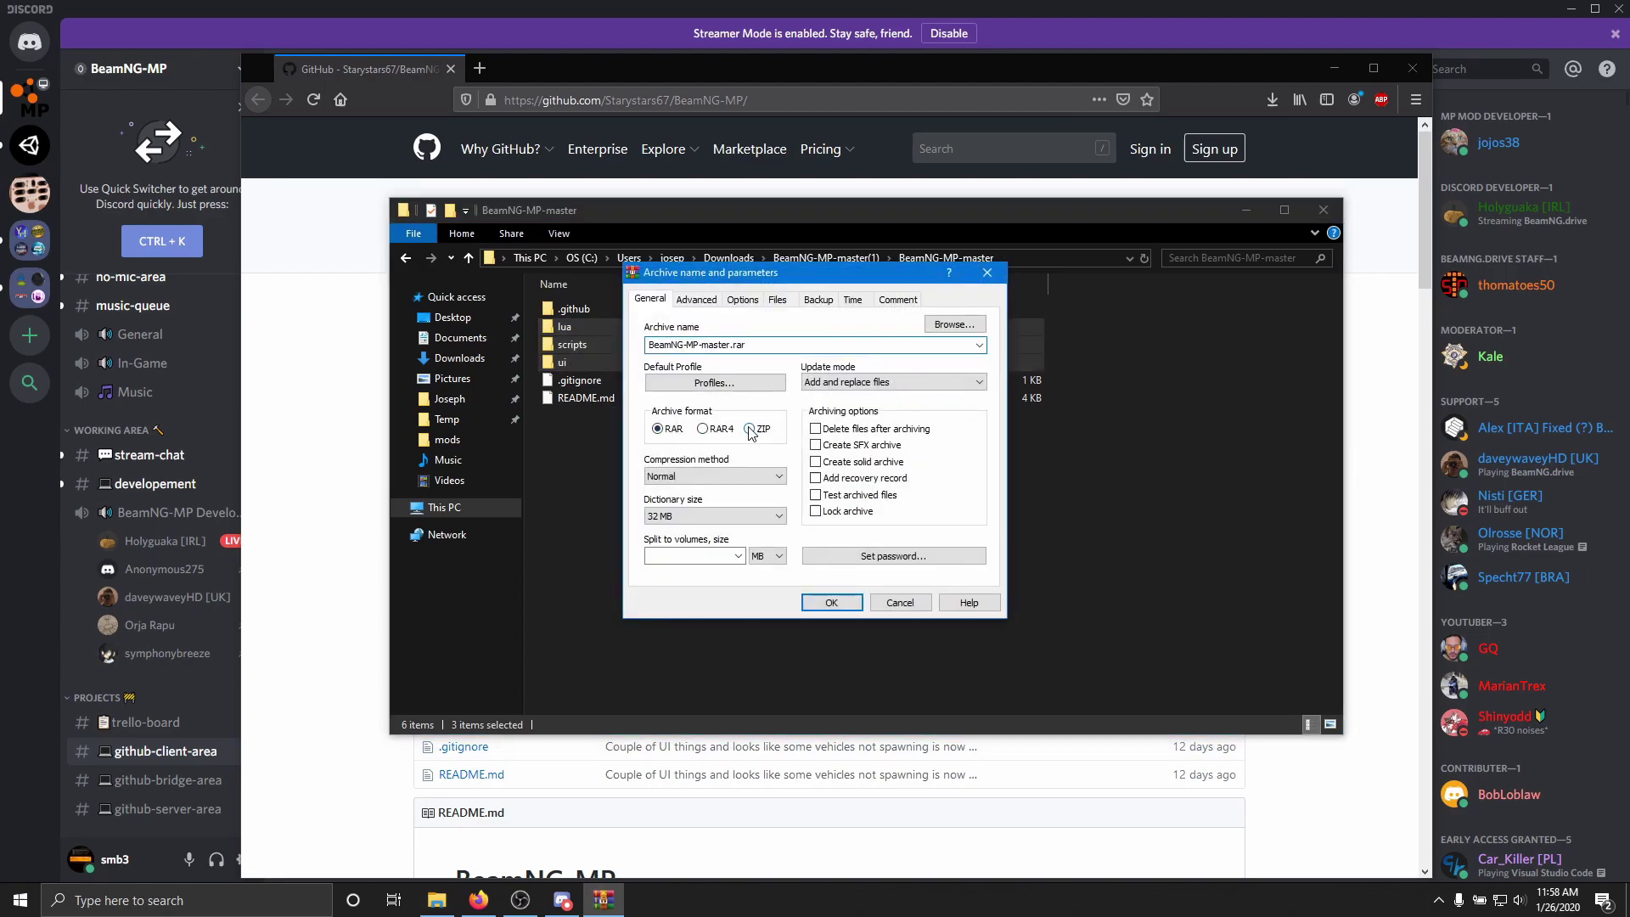
click(751, 430)
drag(702, 345, 747, 345)
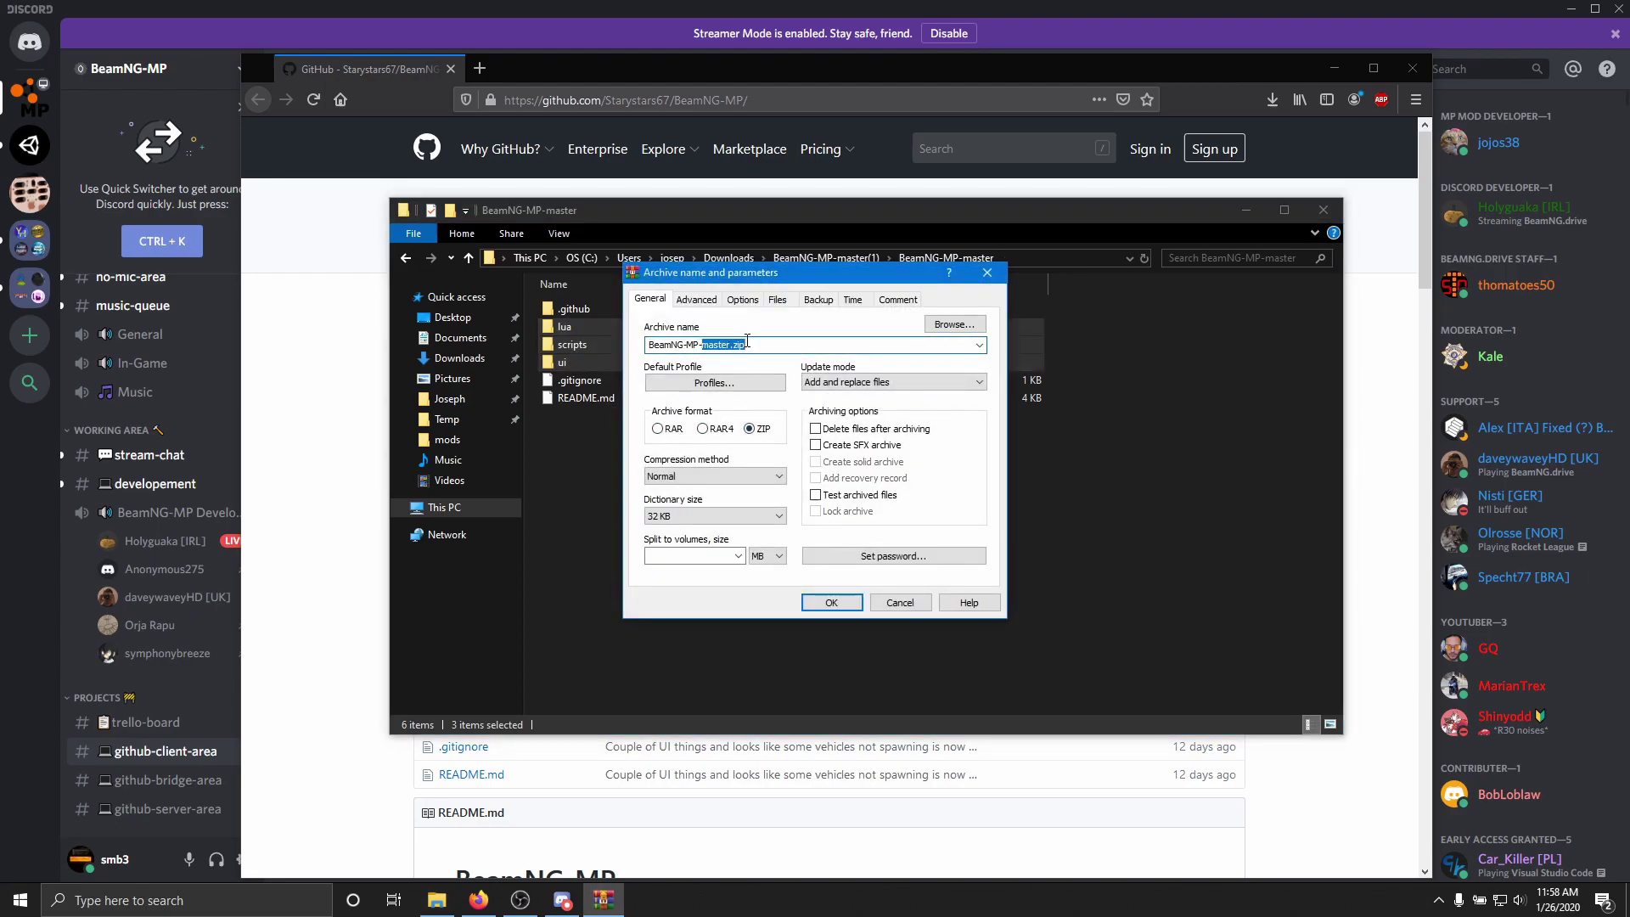
click(729, 345)
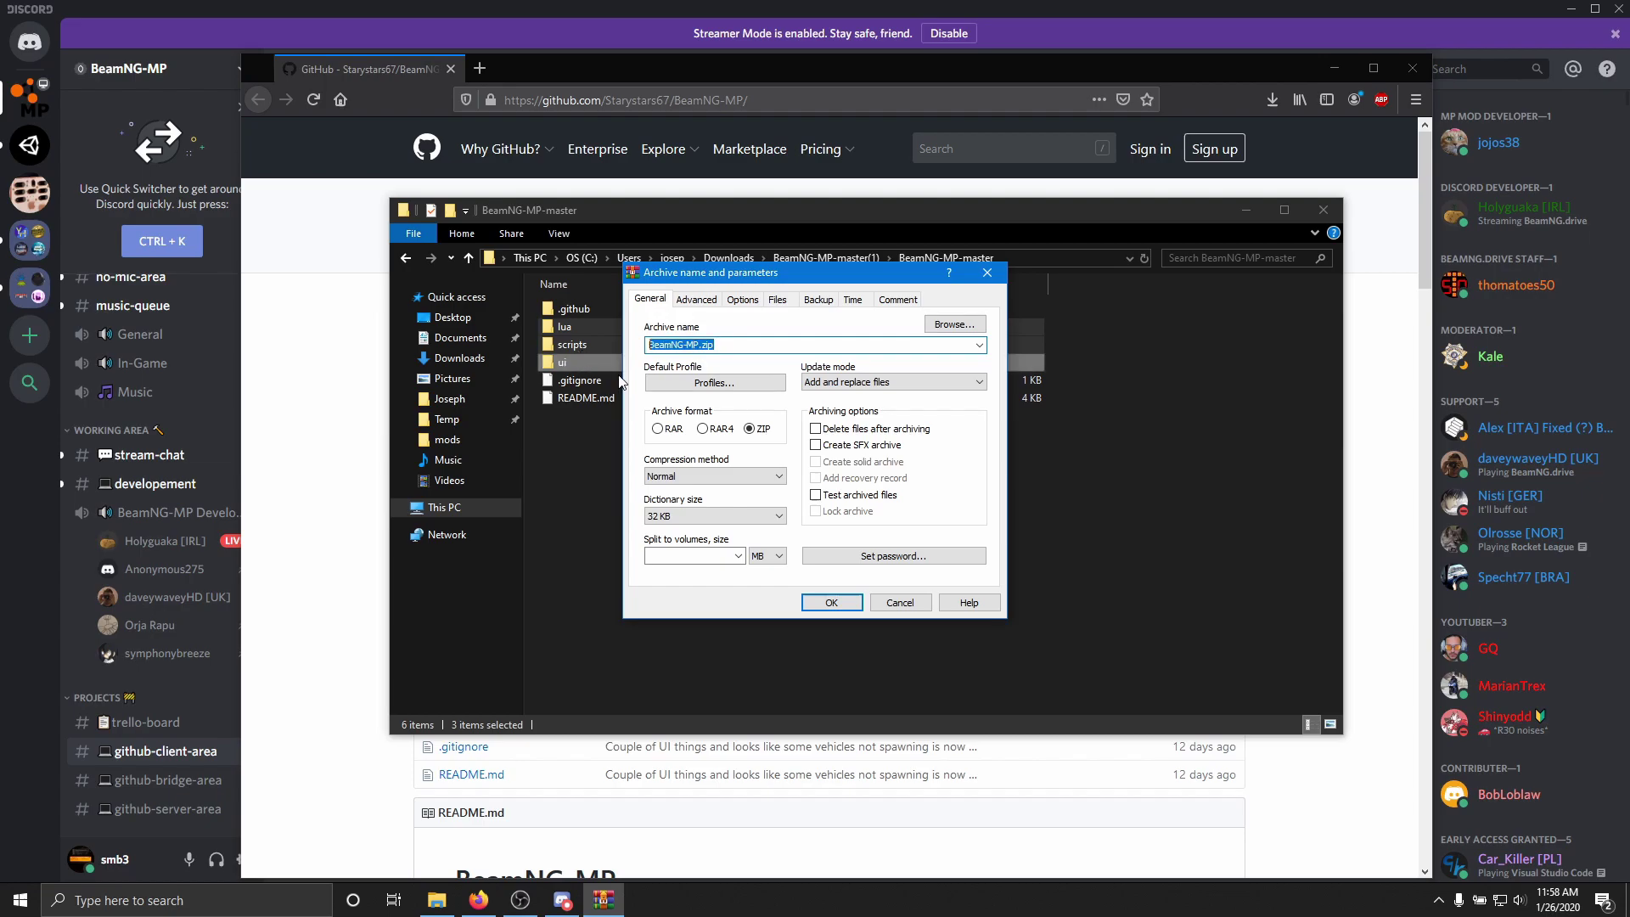
click(831, 602)
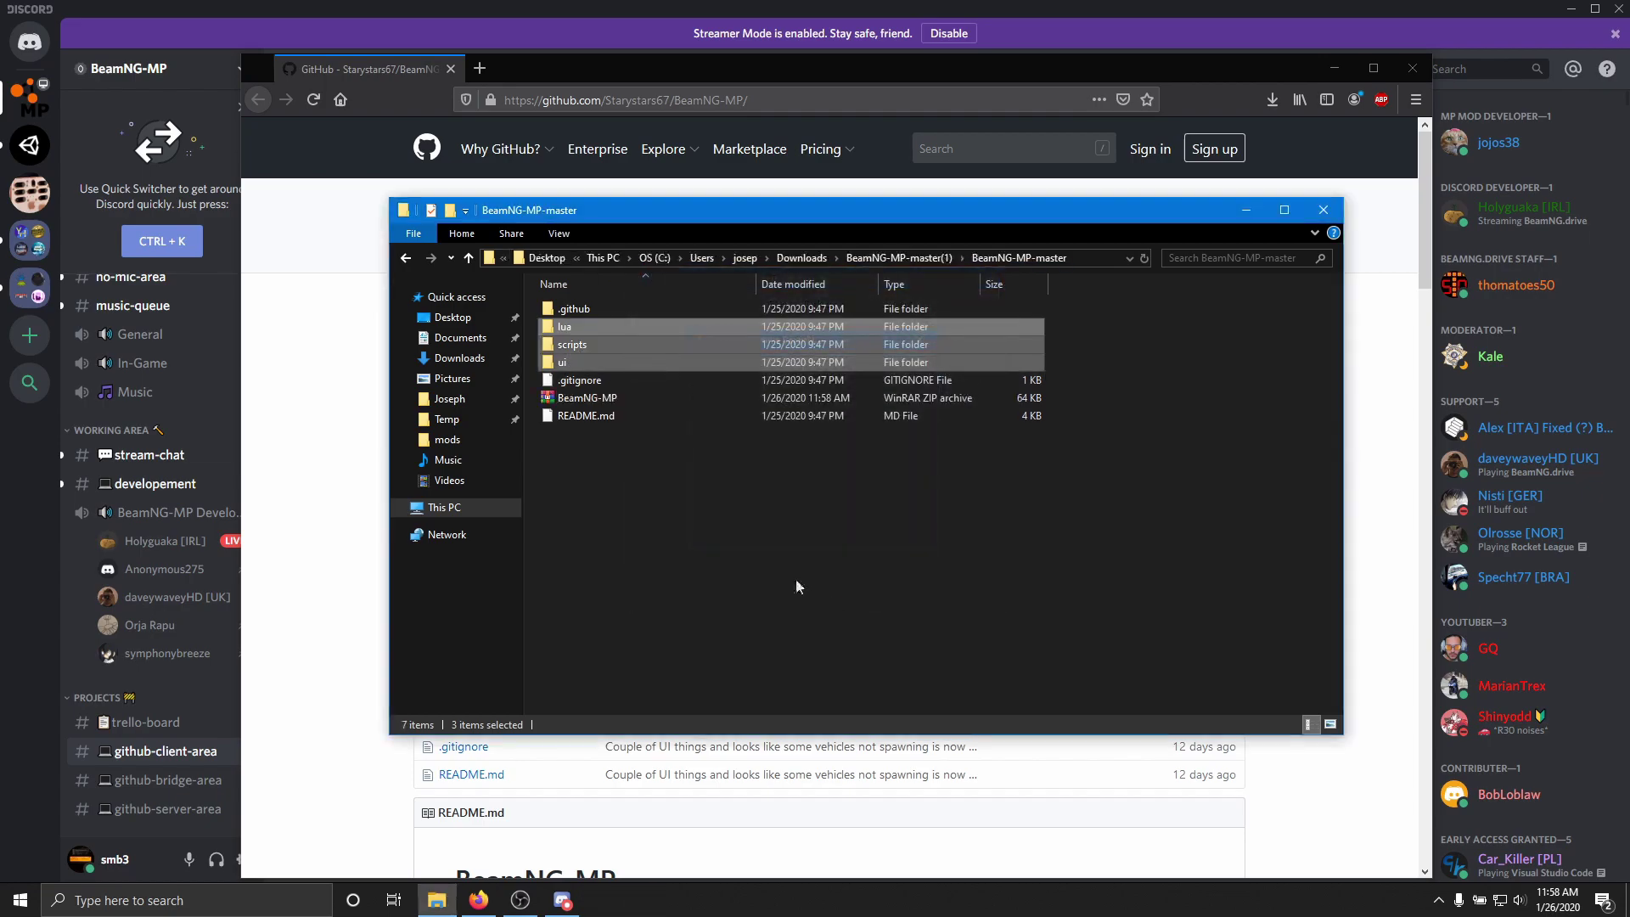
Cut the new BeamNG-MP ZIP archive from the BeamNG-MP-master folder
click(591, 398)
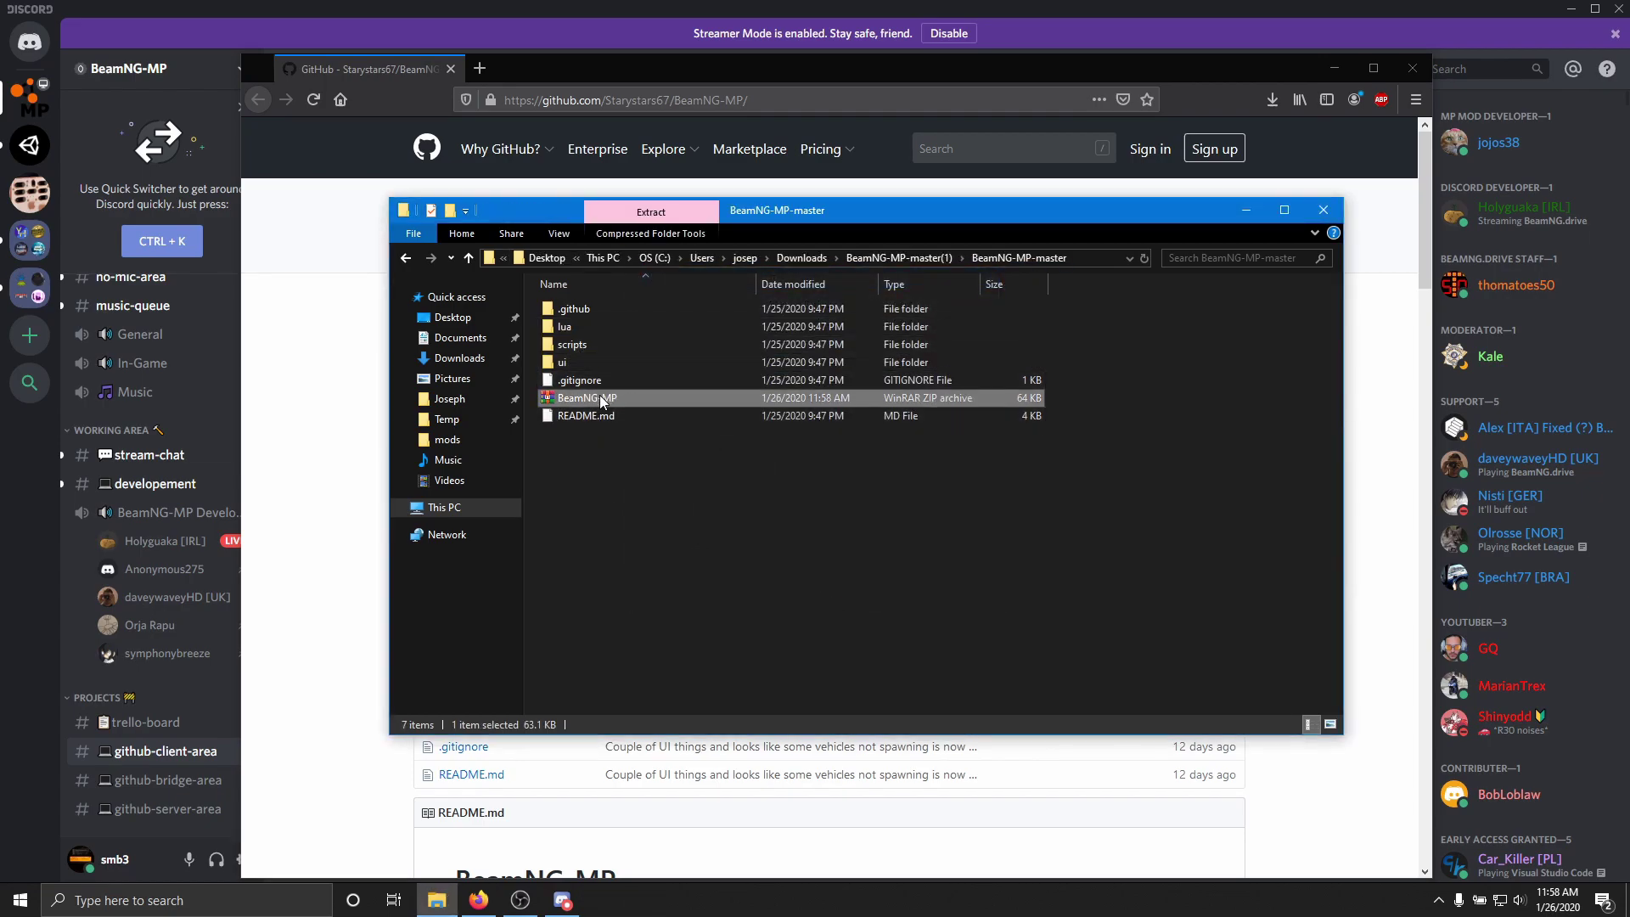
right_click(614, 398)
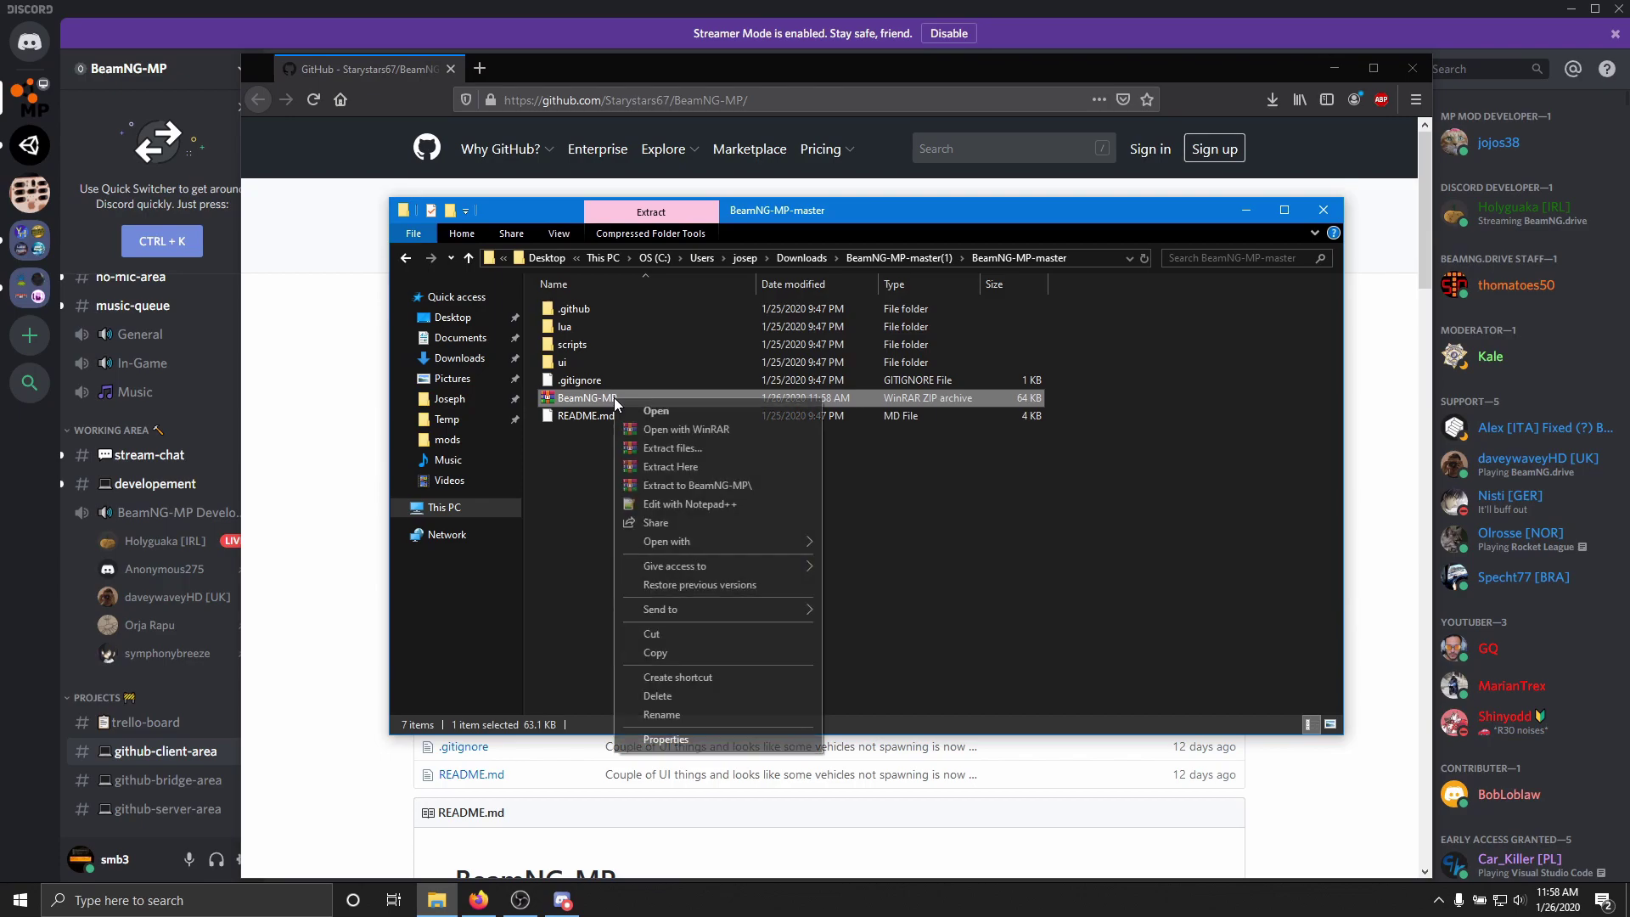
click(655, 632)
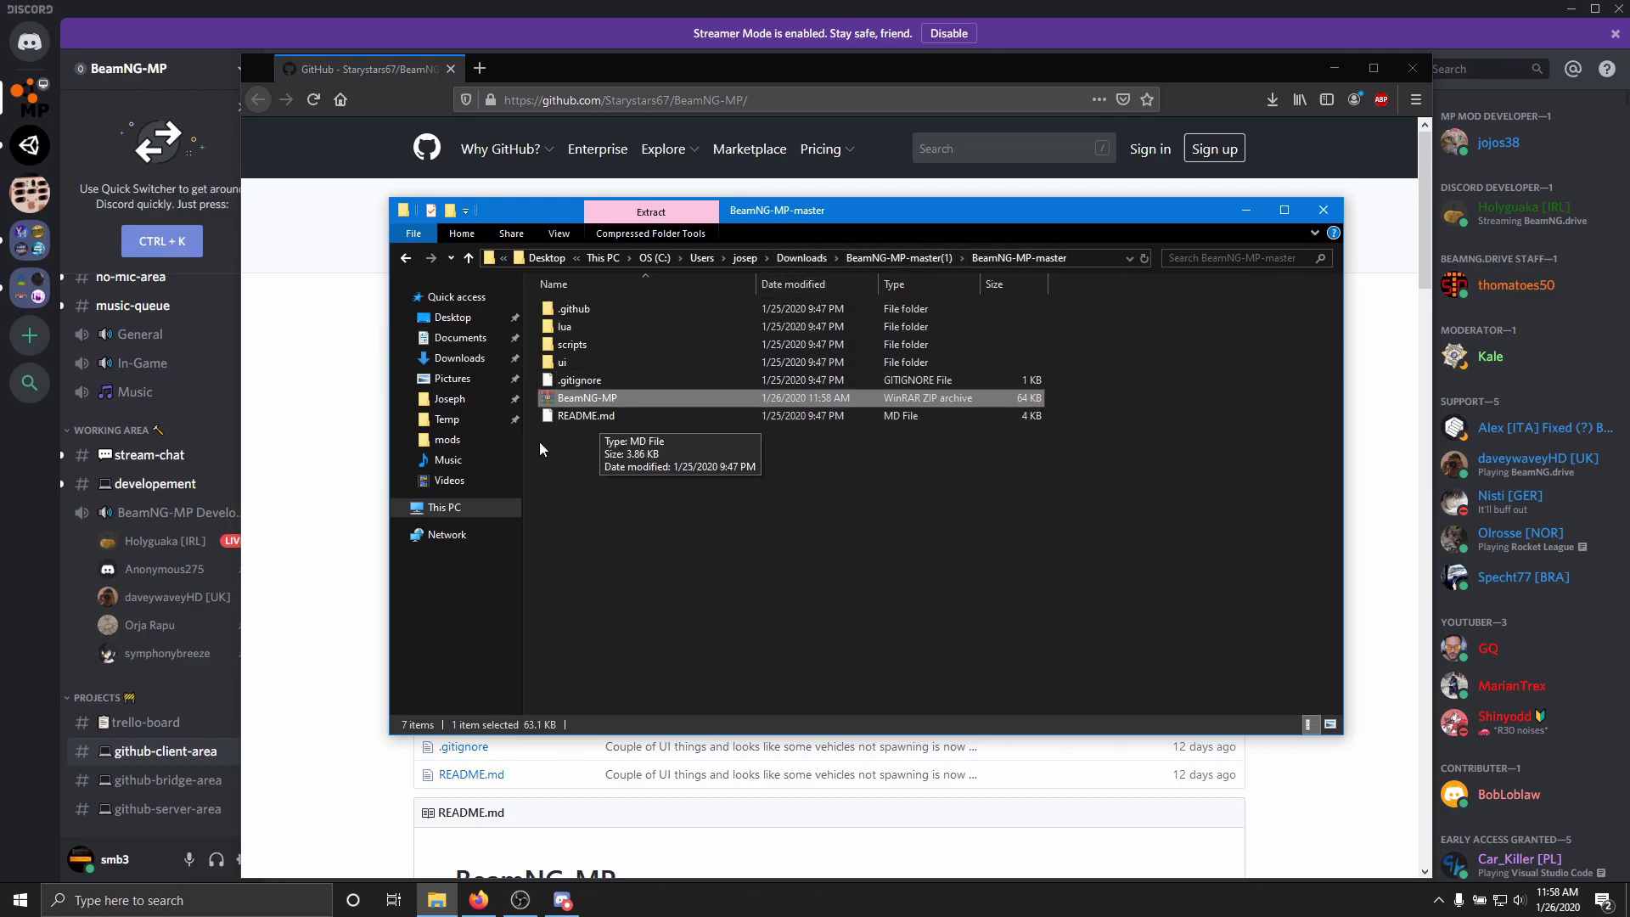
Look inside the BeamNG.drive folder in Documents and return to Documents
click(461, 339)
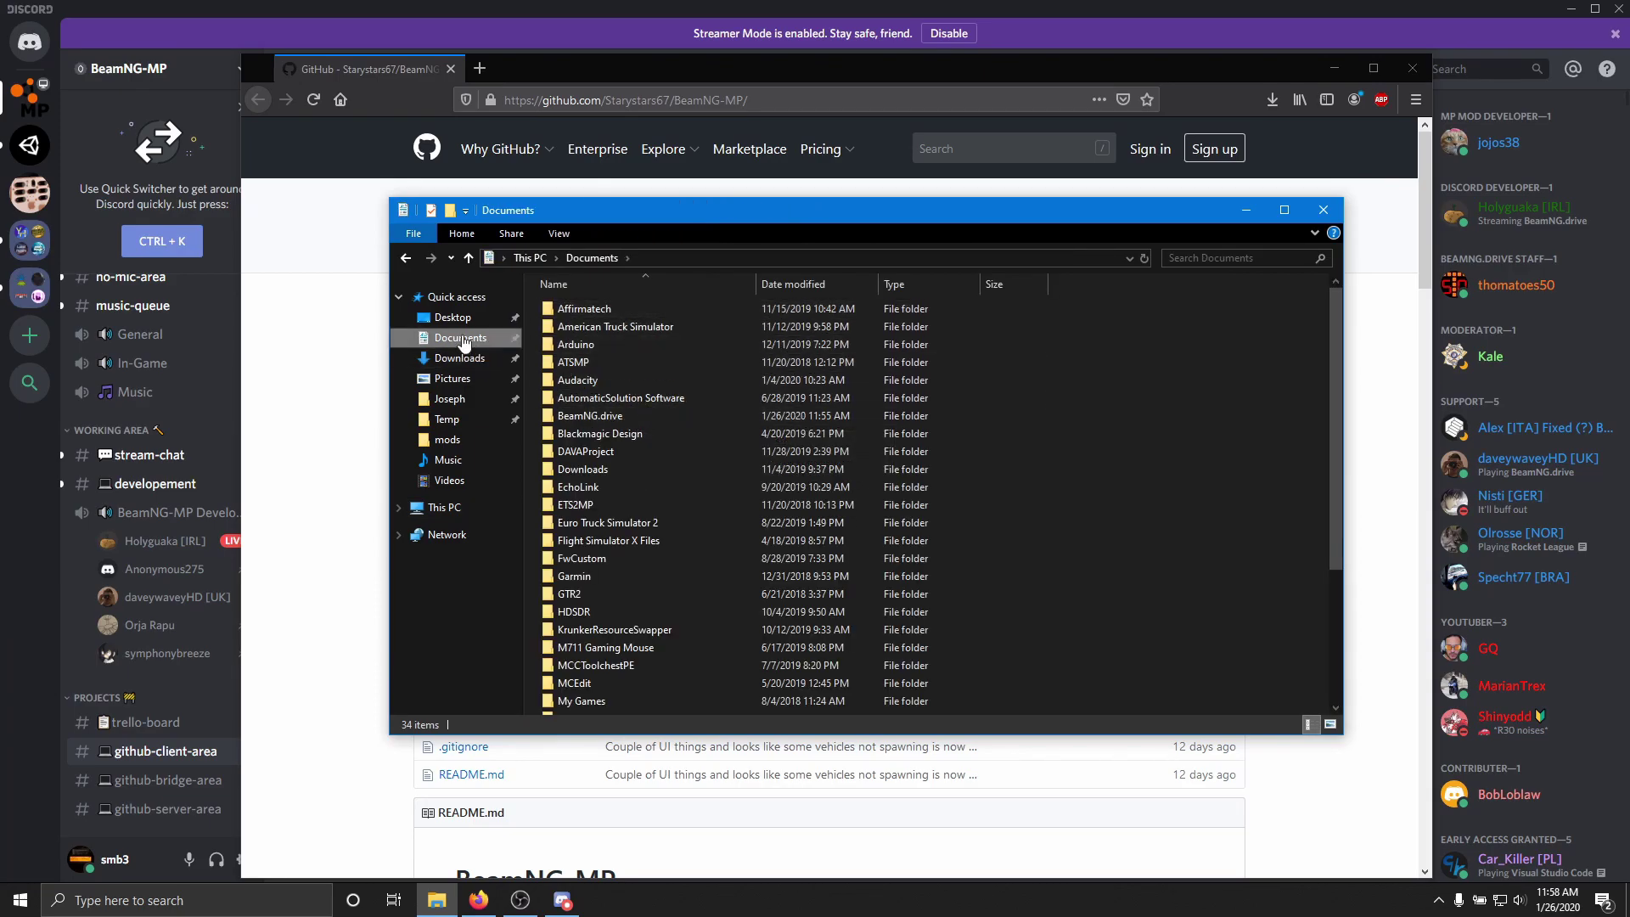
double_click(608, 416)
click(405, 258)
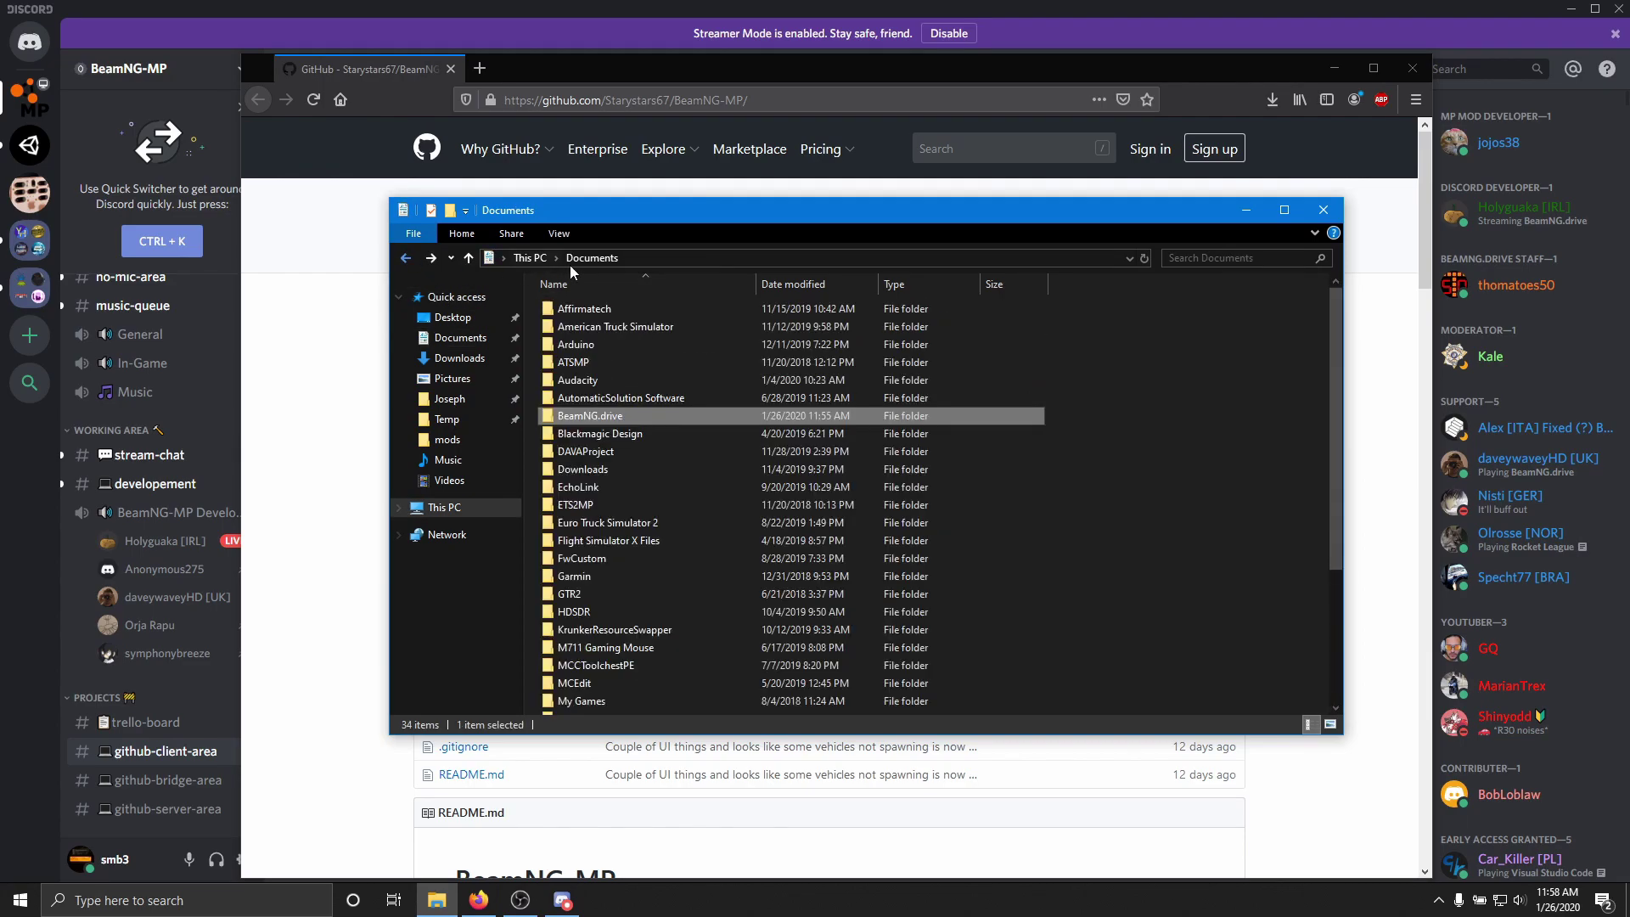
Open the mods folder inside BeamNG Drive, in the Documents folder of the personal folder on DATA (D:)
click(398, 507)
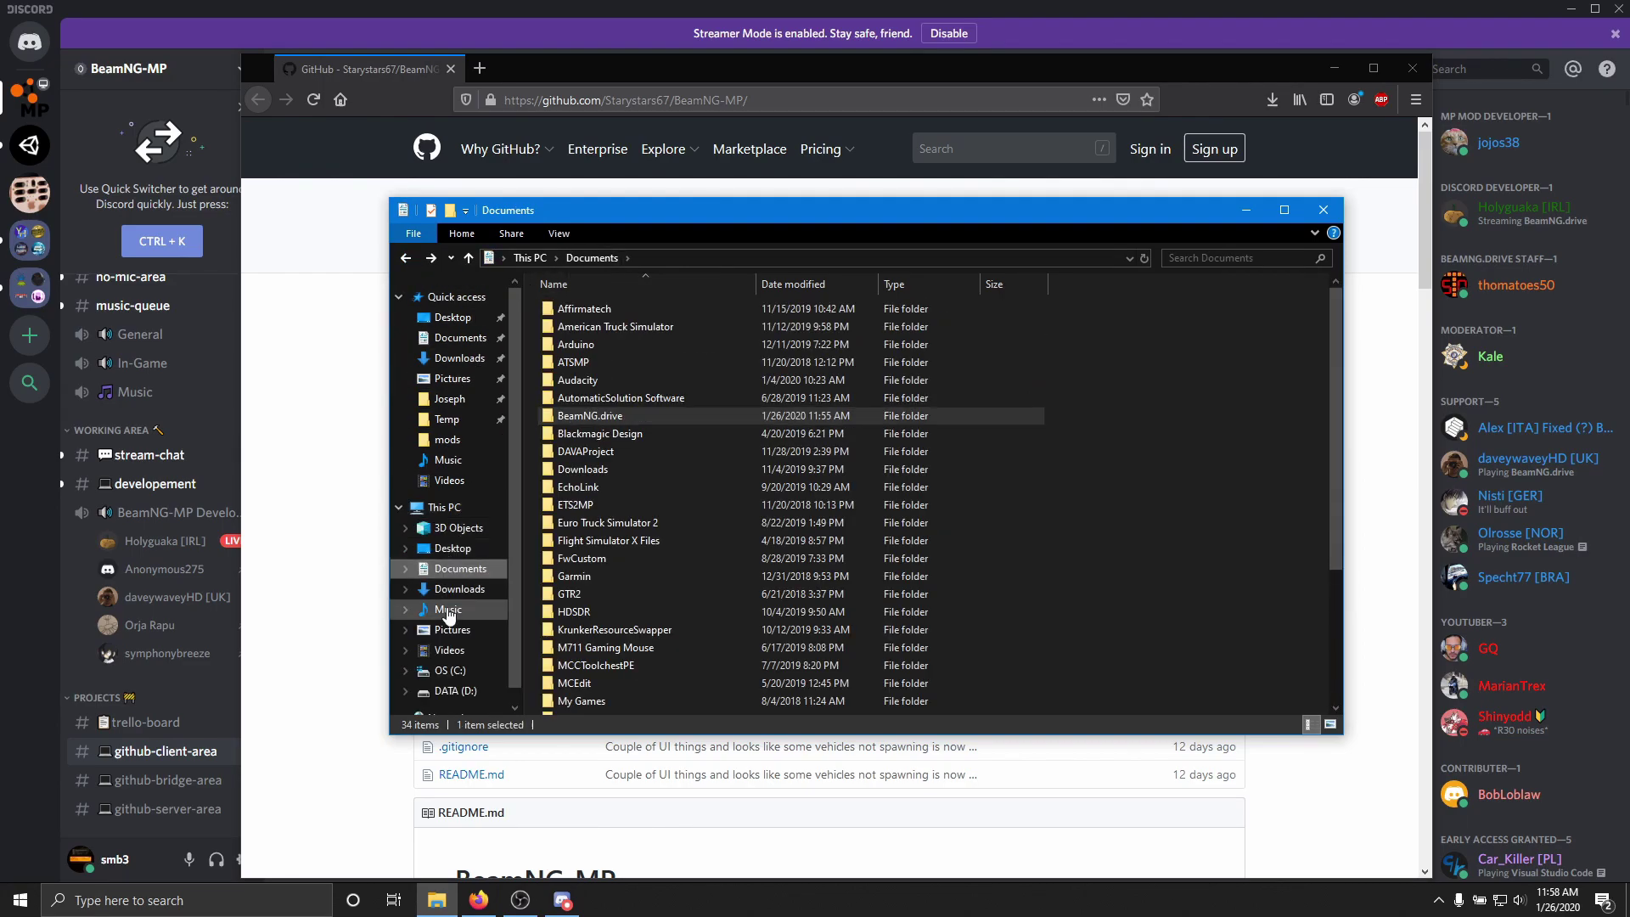
scroll(450, 632, down, 1)
click(453, 654)
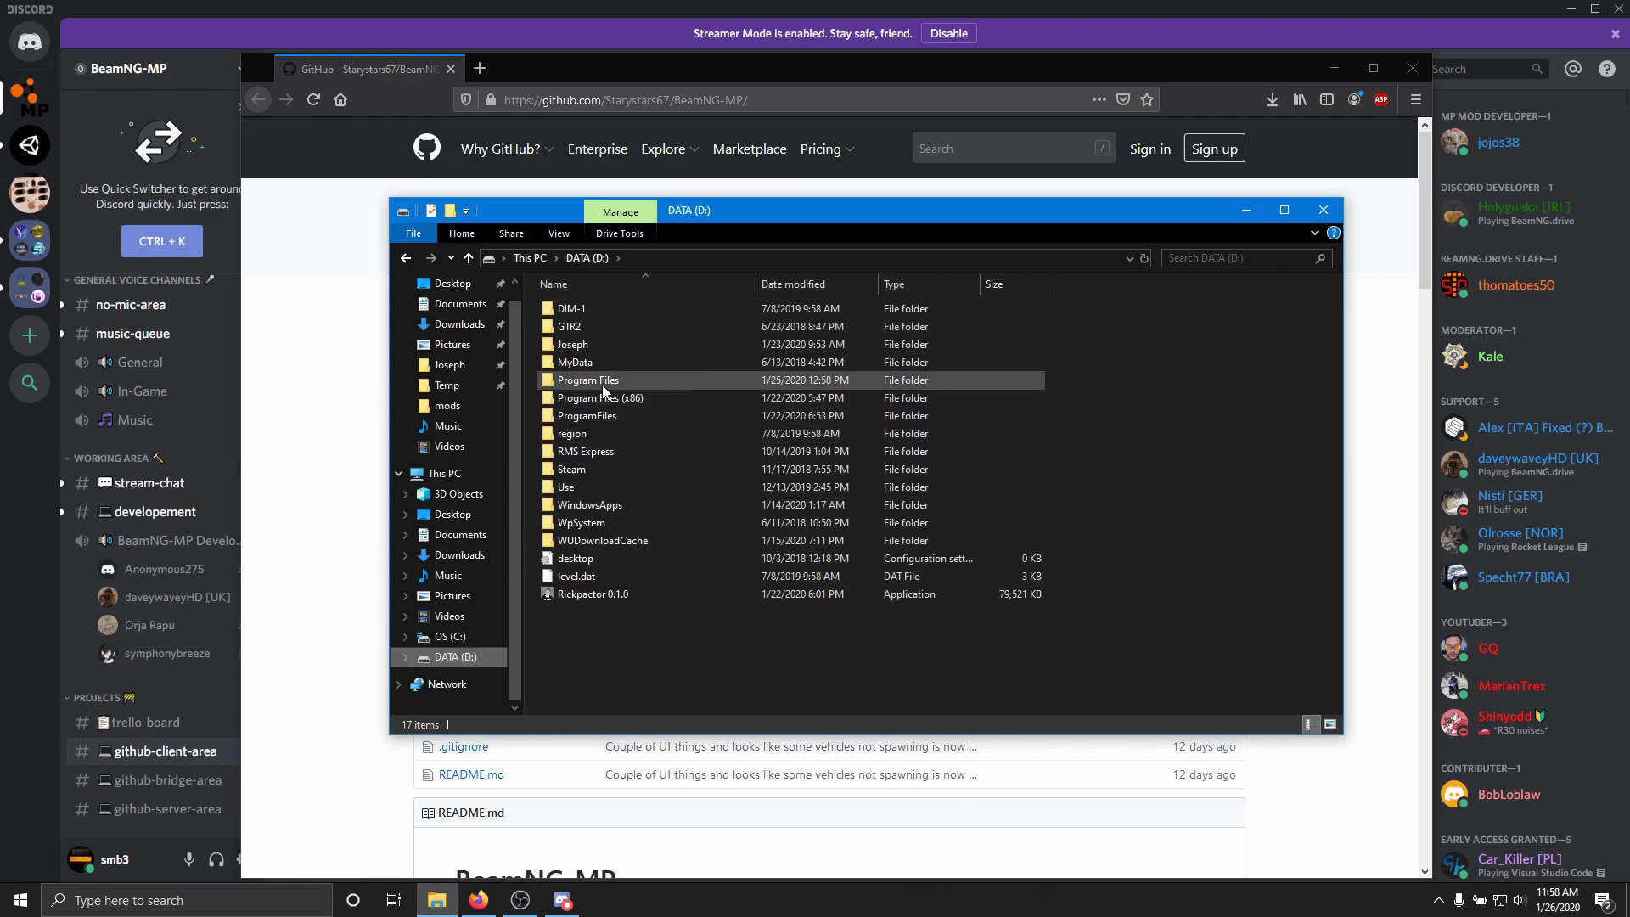
double_click(572, 344)
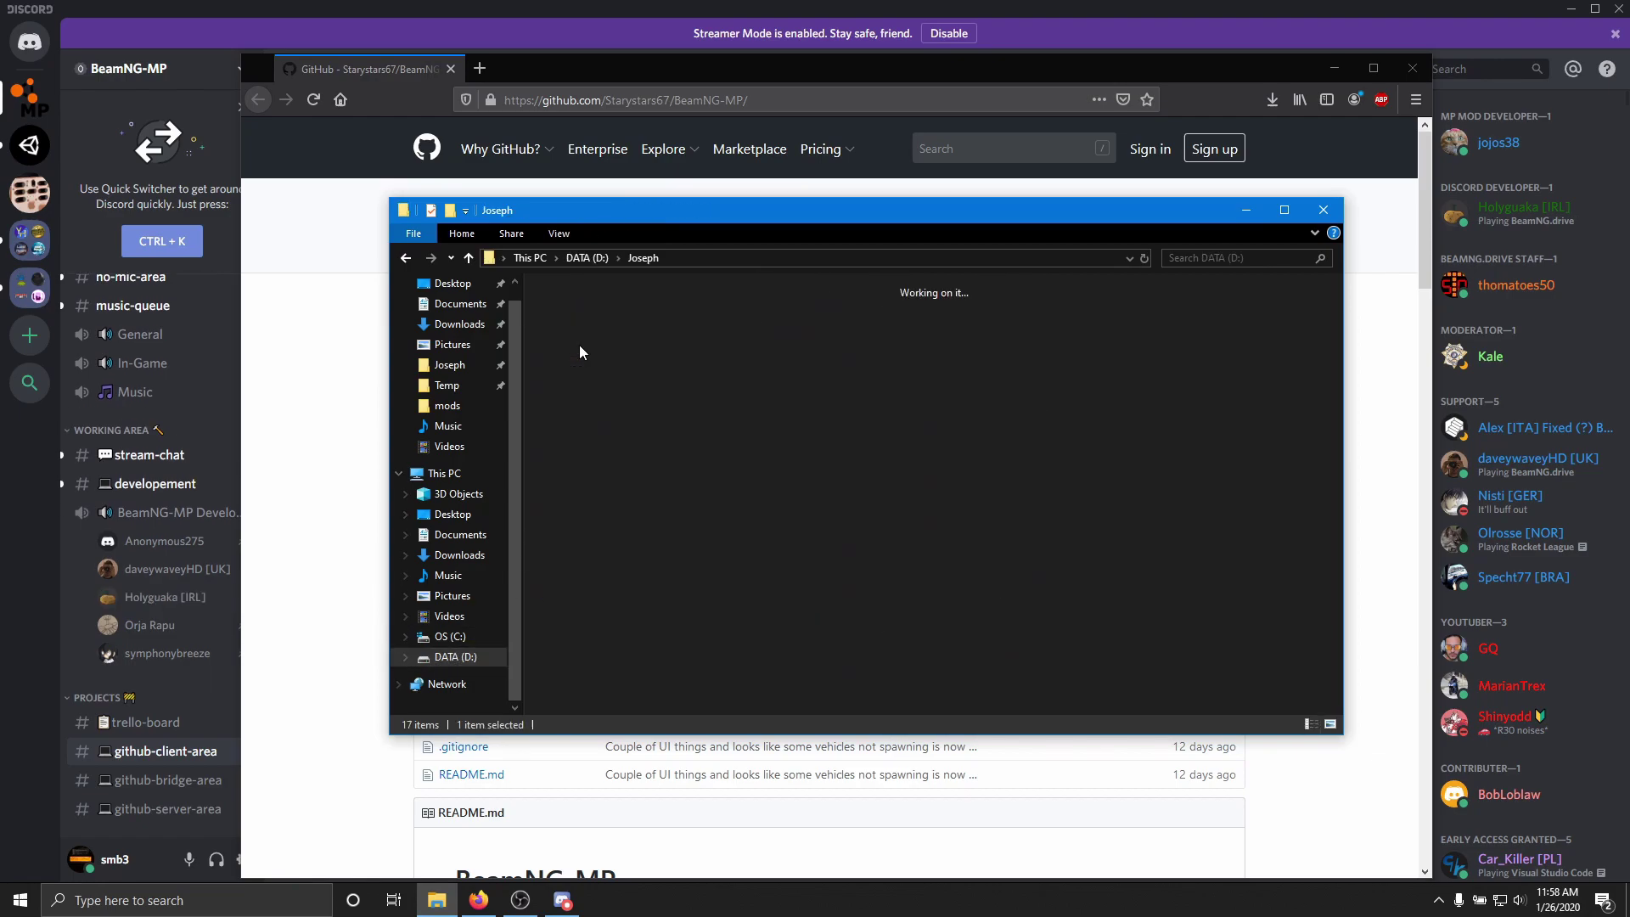
double_click(904, 310)
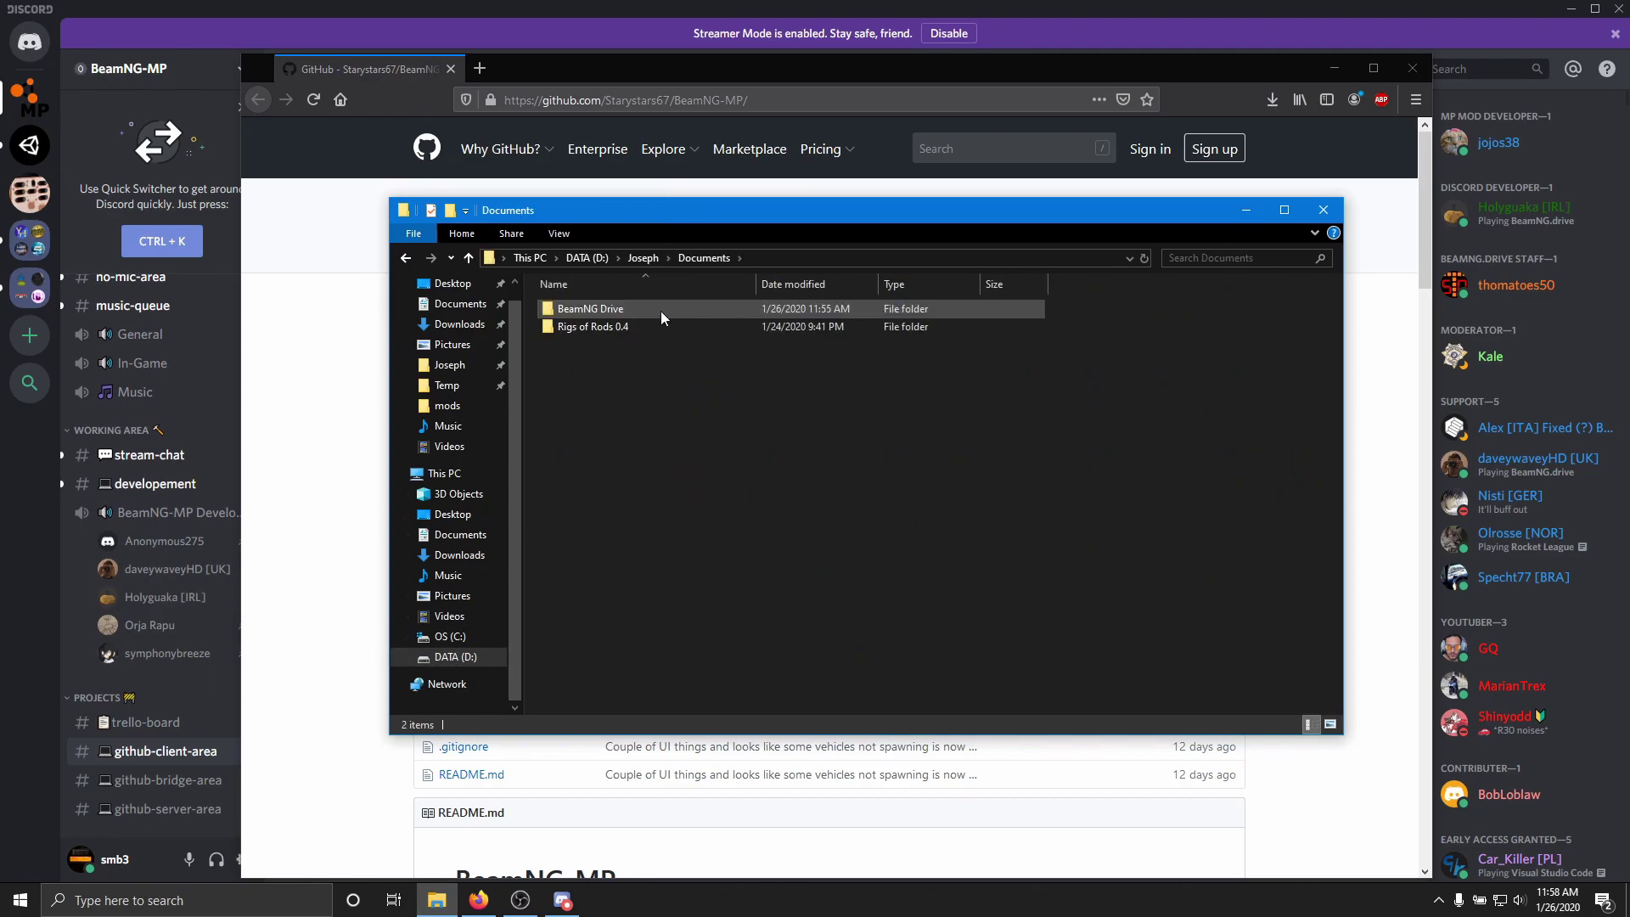
double_click(623, 308)
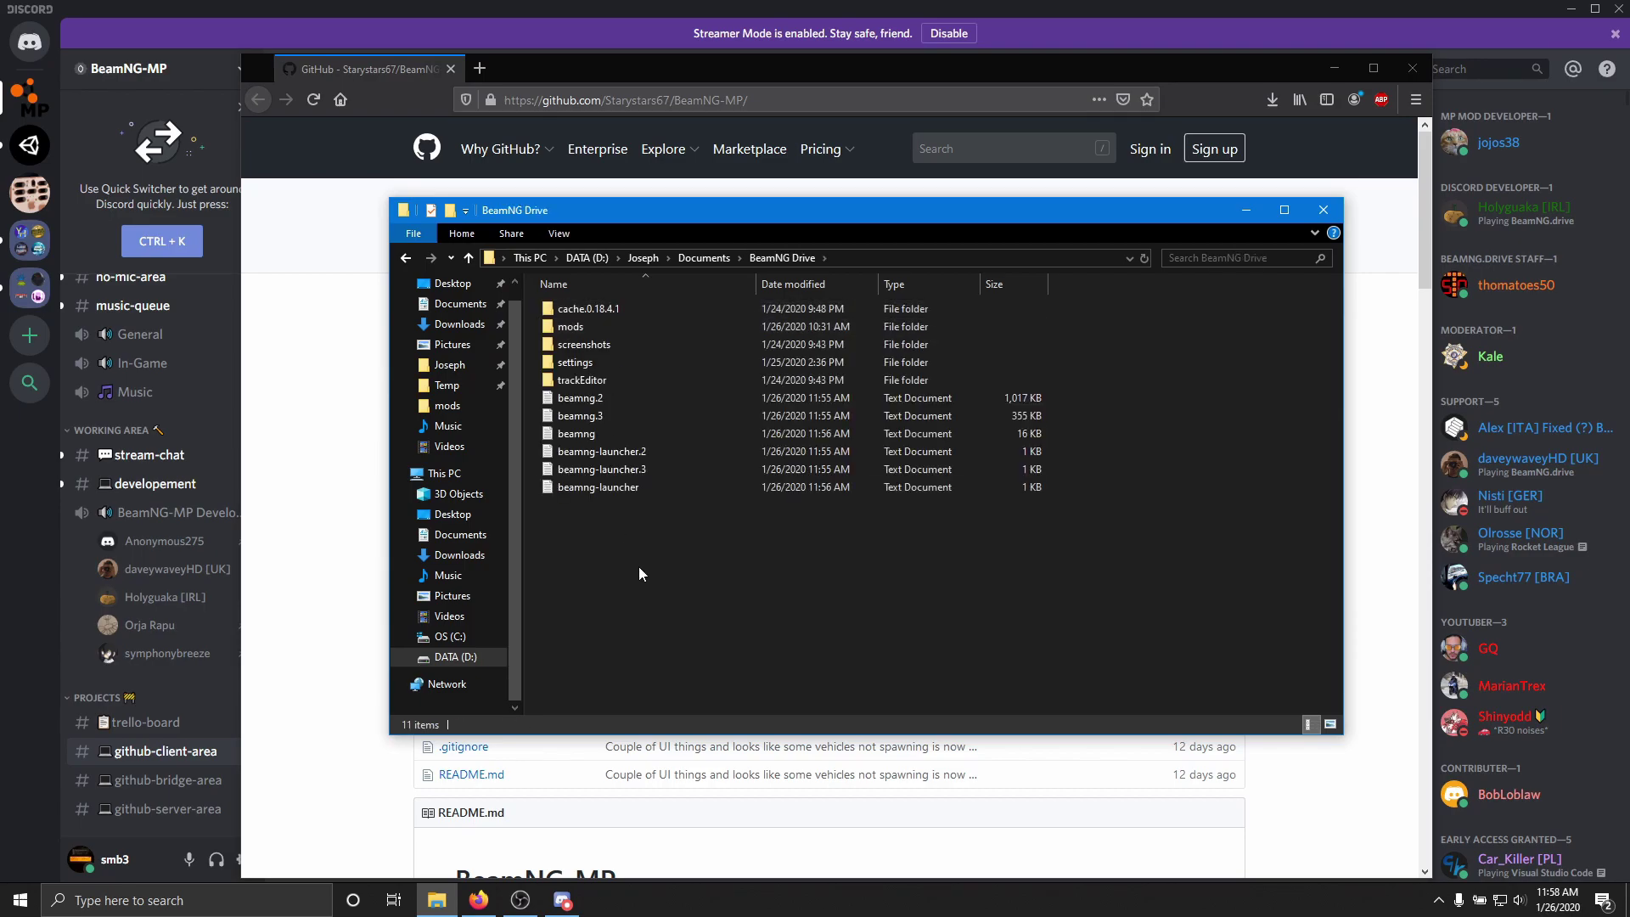
double_click(593, 325)
right_click(639, 455)
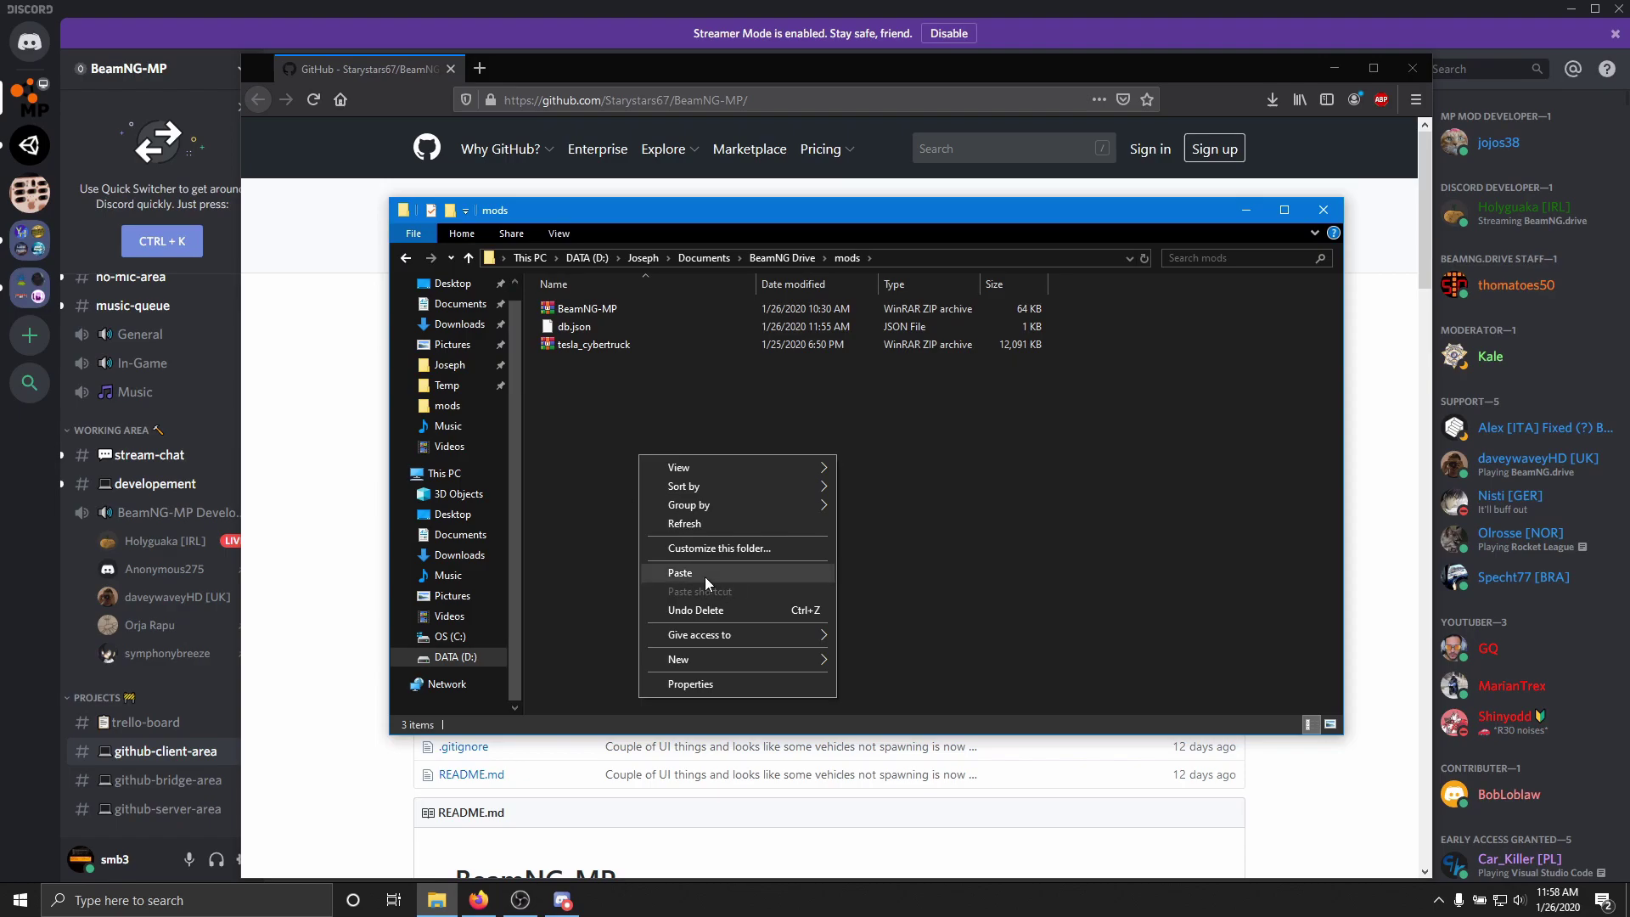
click(591, 310)
click(564, 437)
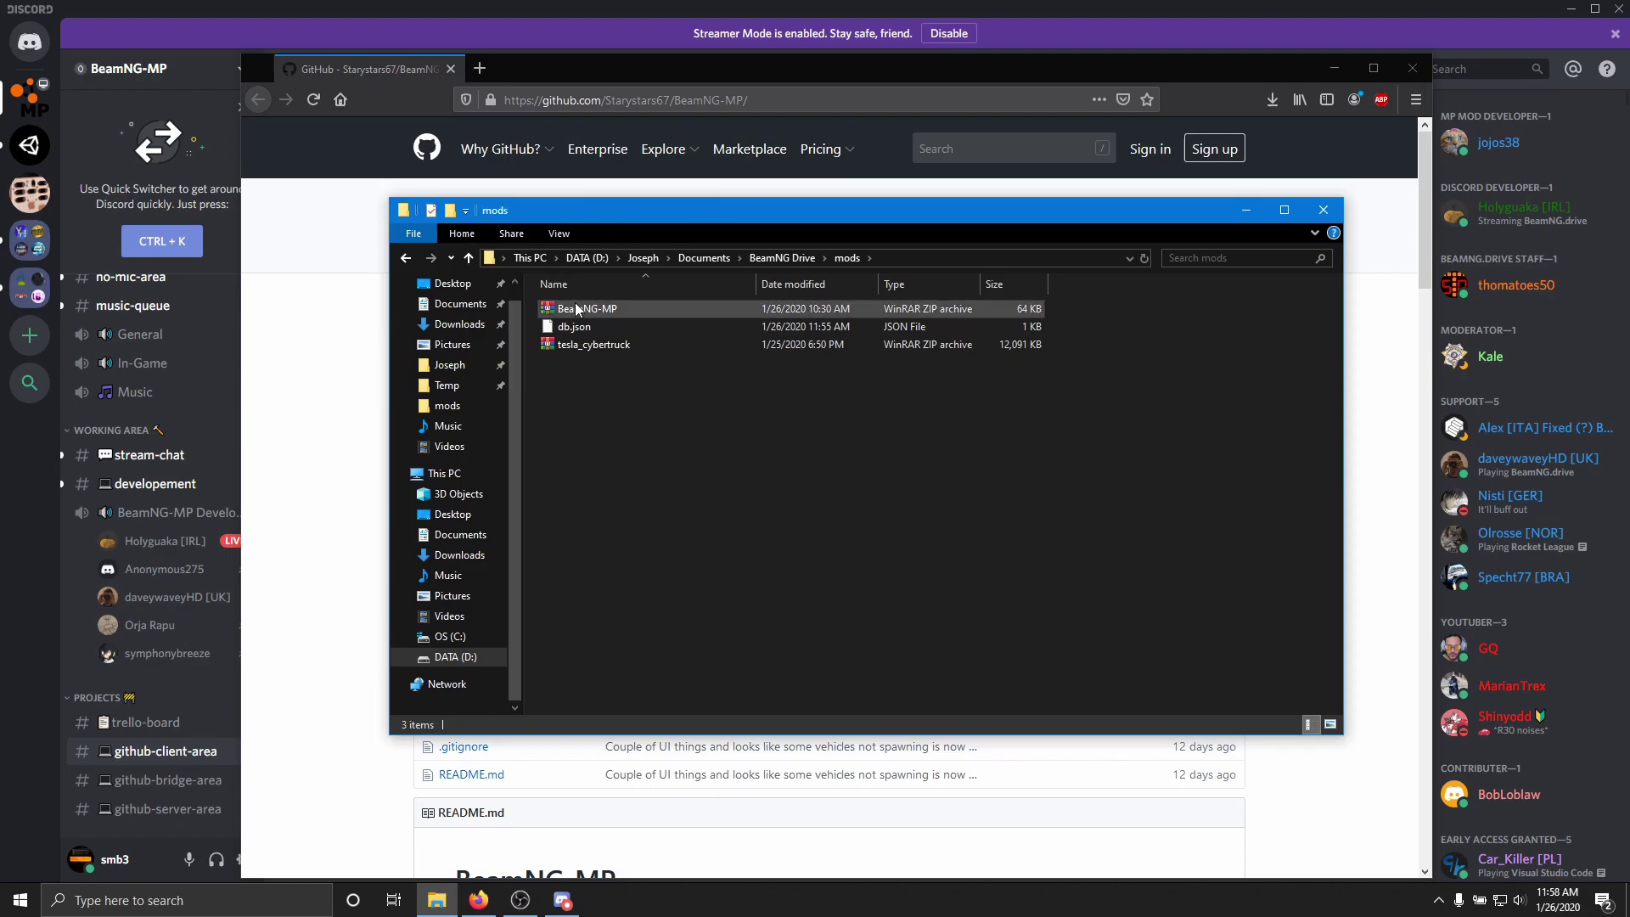
right_click(616, 435)
click(578, 548)
Inspect the lua, scripts and ui folders inside the BeamNG-MP ZIP archive in mods, and close the archive
click(599, 309)
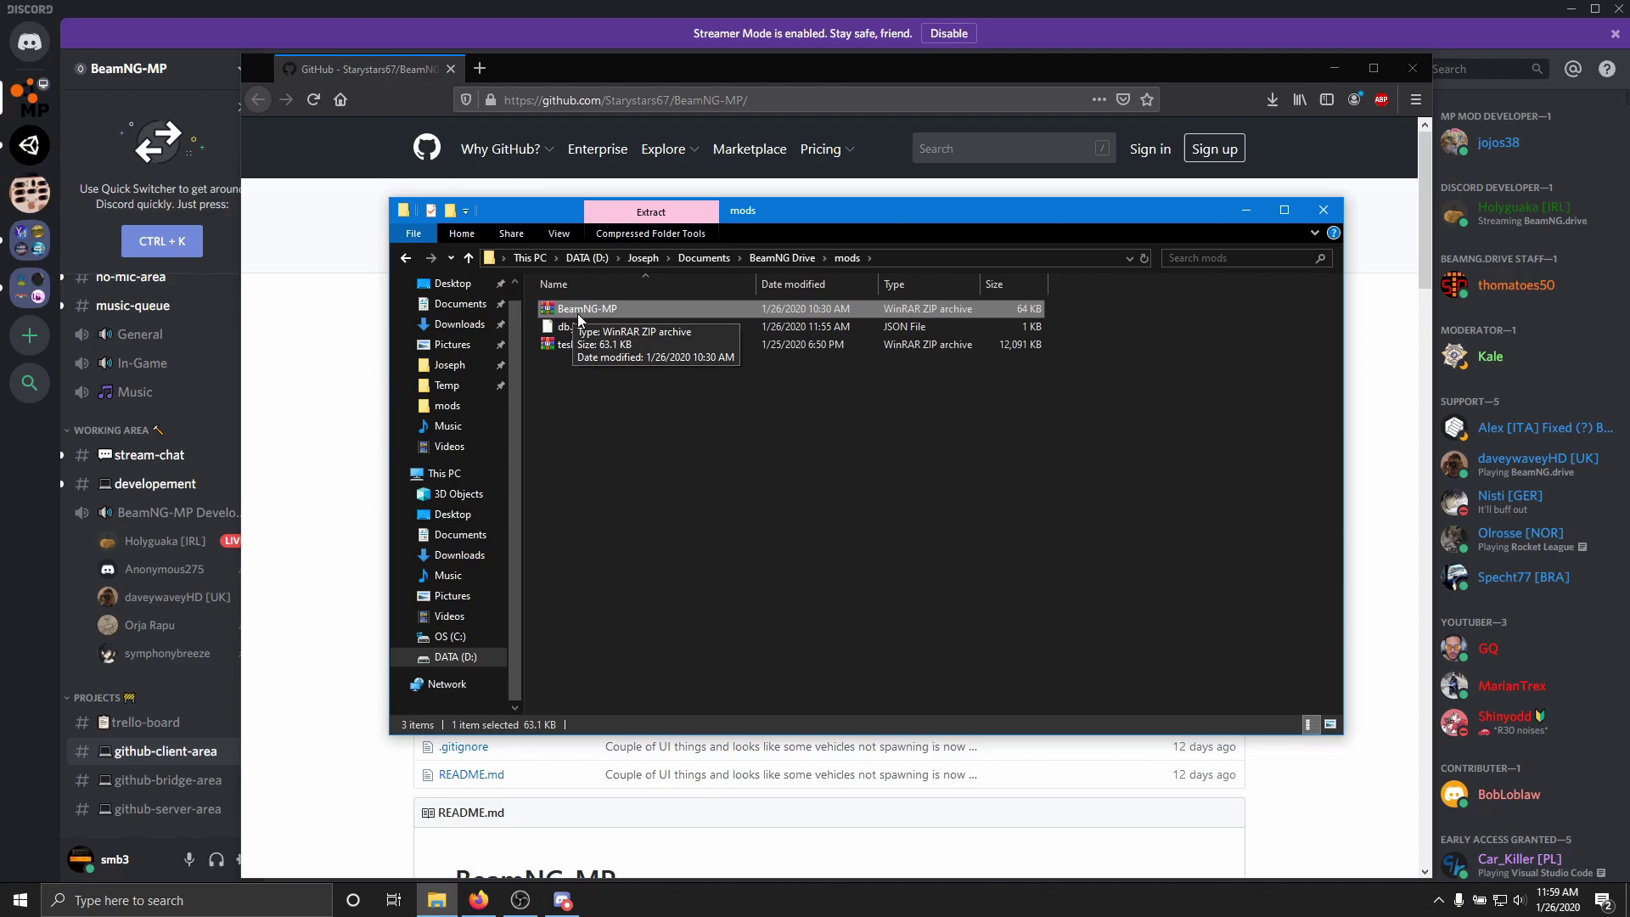
double_click(579, 319)
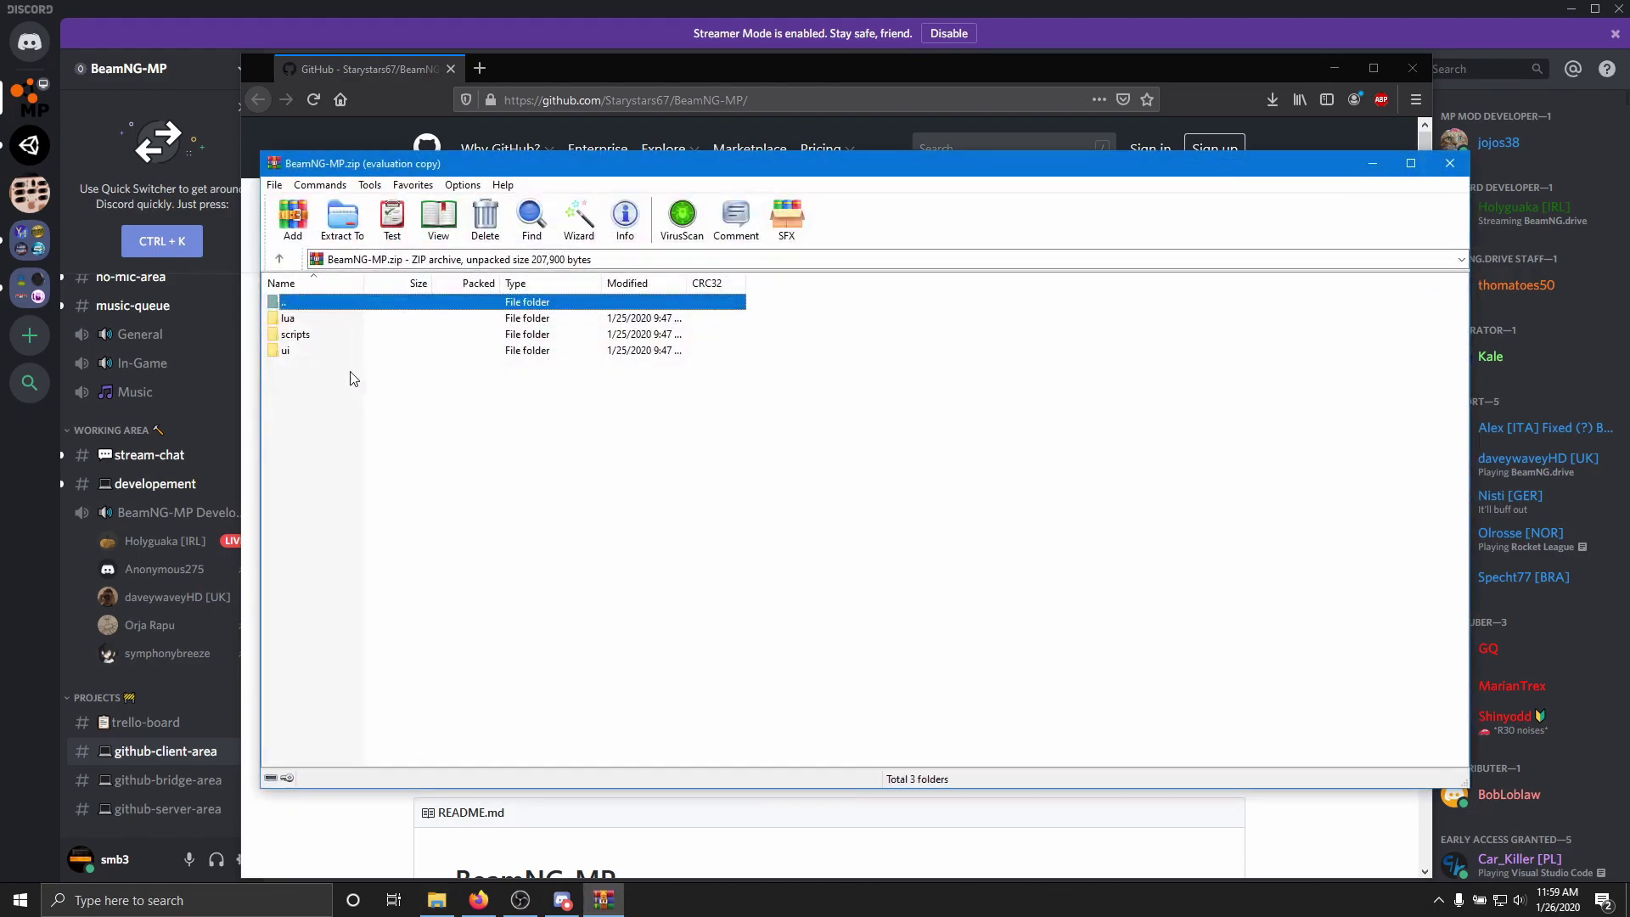
drag(309, 365, 310, 320)
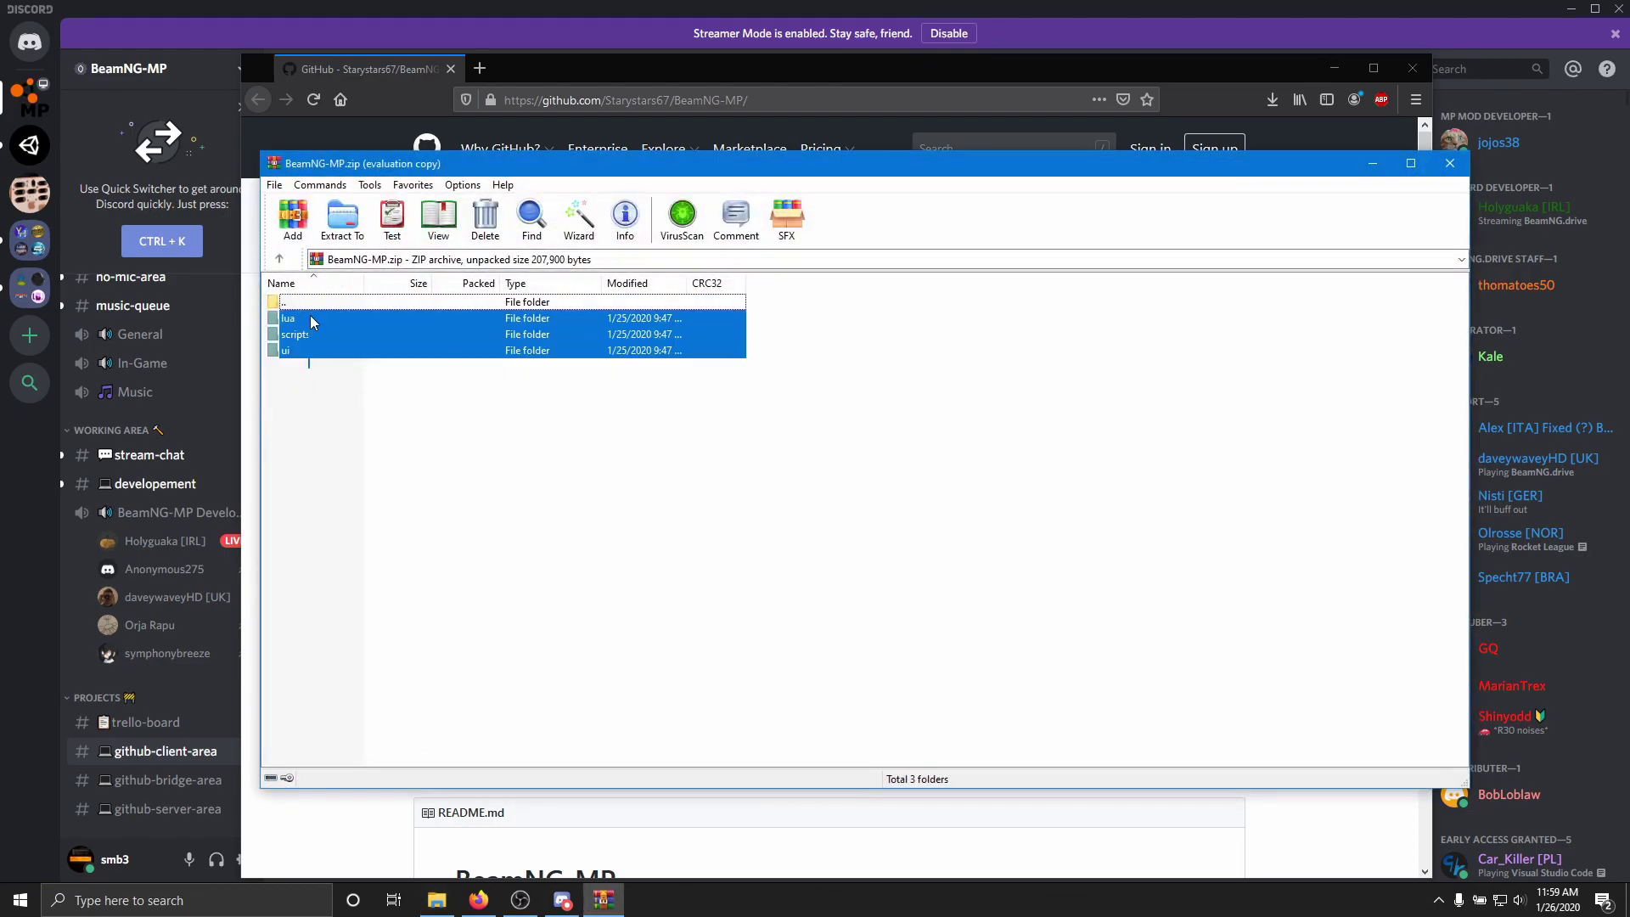
click(1450, 163)
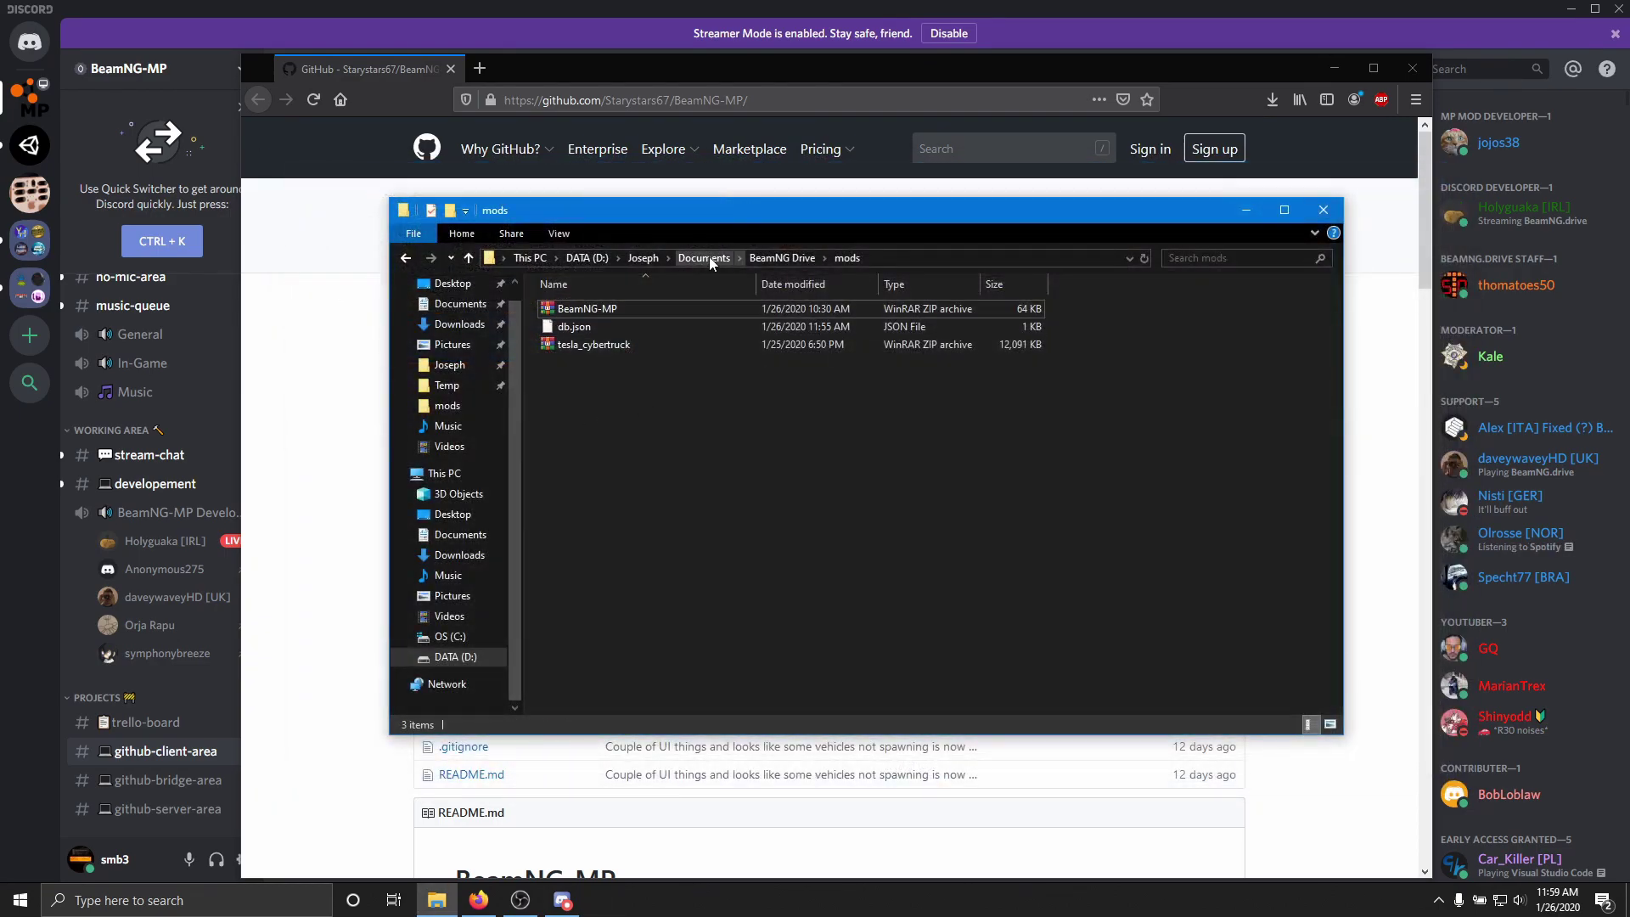
Reopen the mods folder from BeamNG Drive and close the file and browser windows
click(782, 257)
double_click(579, 324)
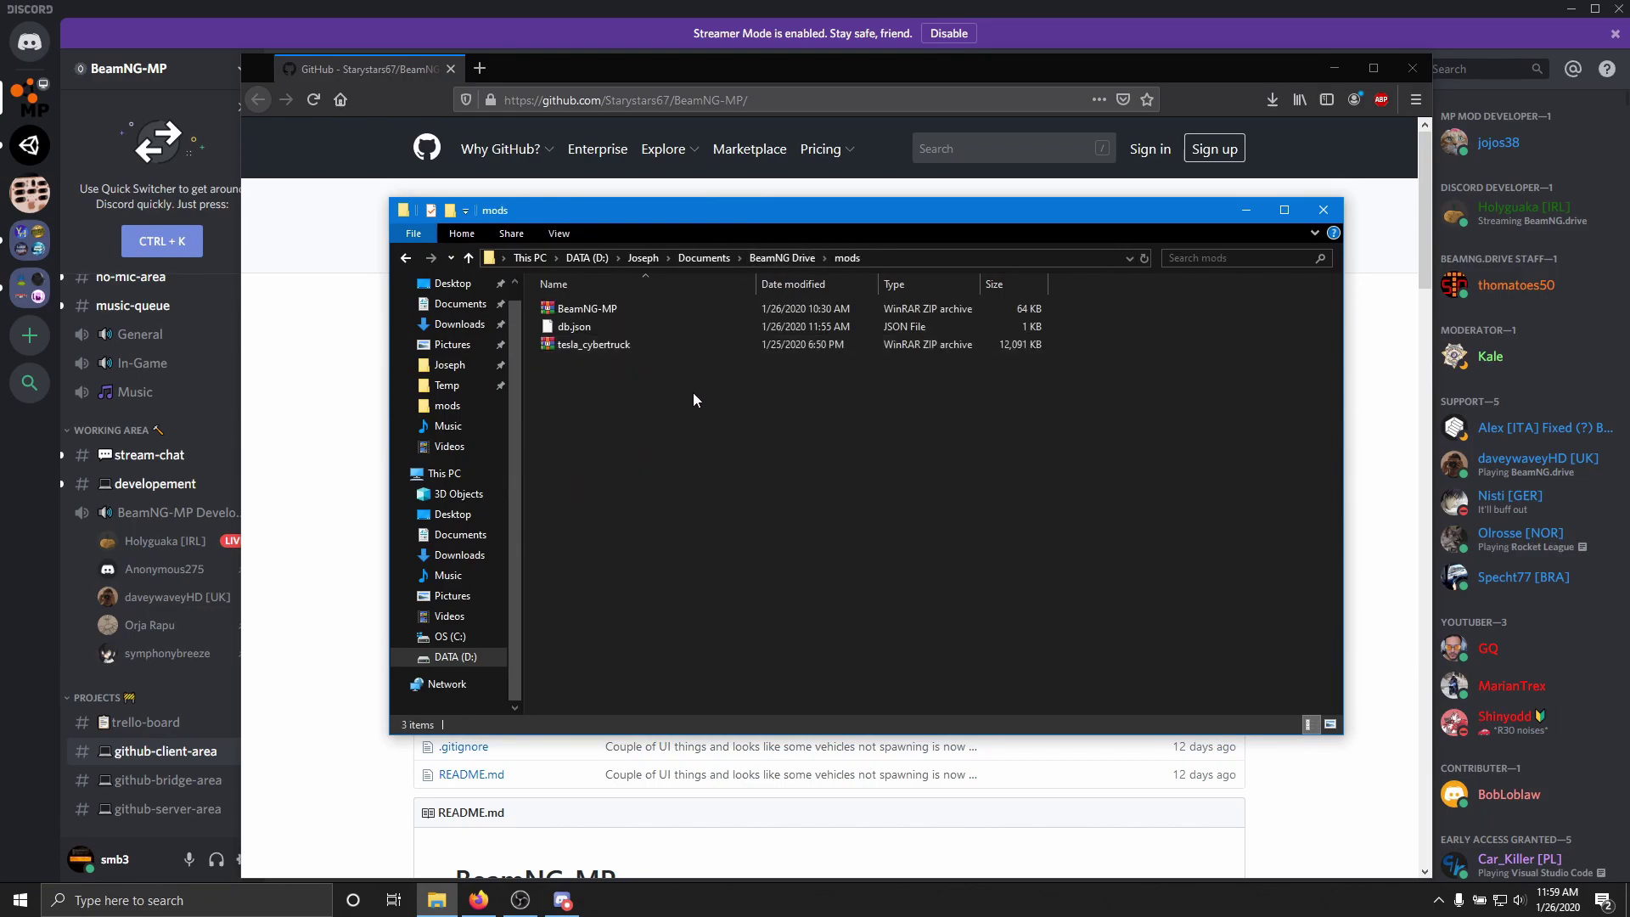
click(1324, 210)
click(1414, 71)
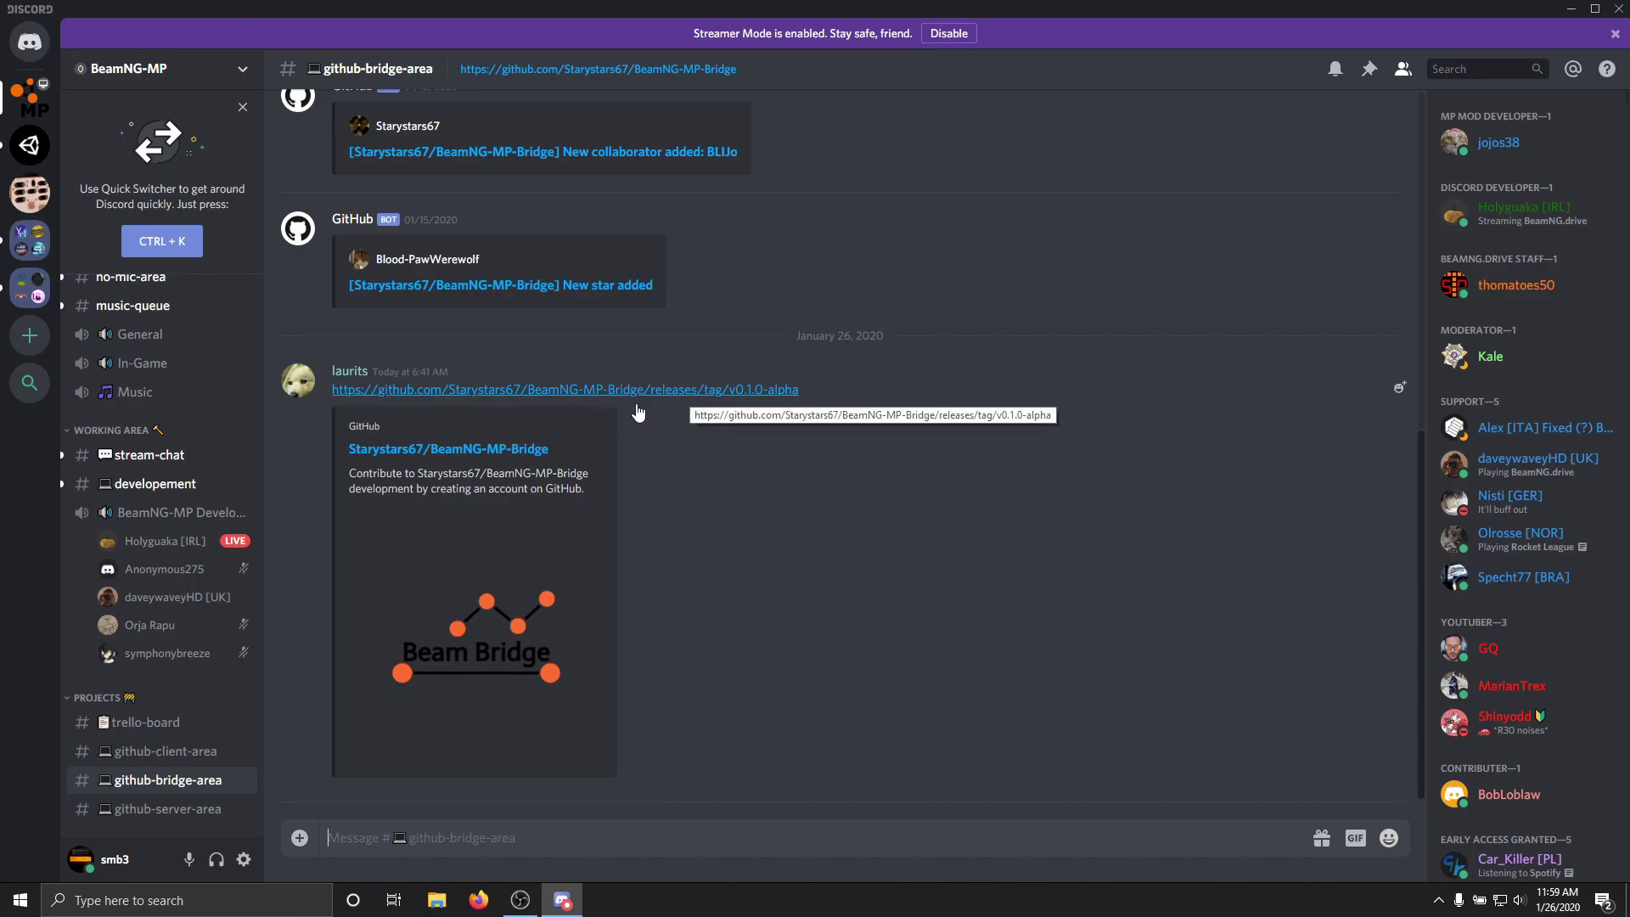
Open the BeamNG-MP-Bridge v0.1.0-alpha release link from the github-bridge-area channel
click(165, 750)
click(167, 779)
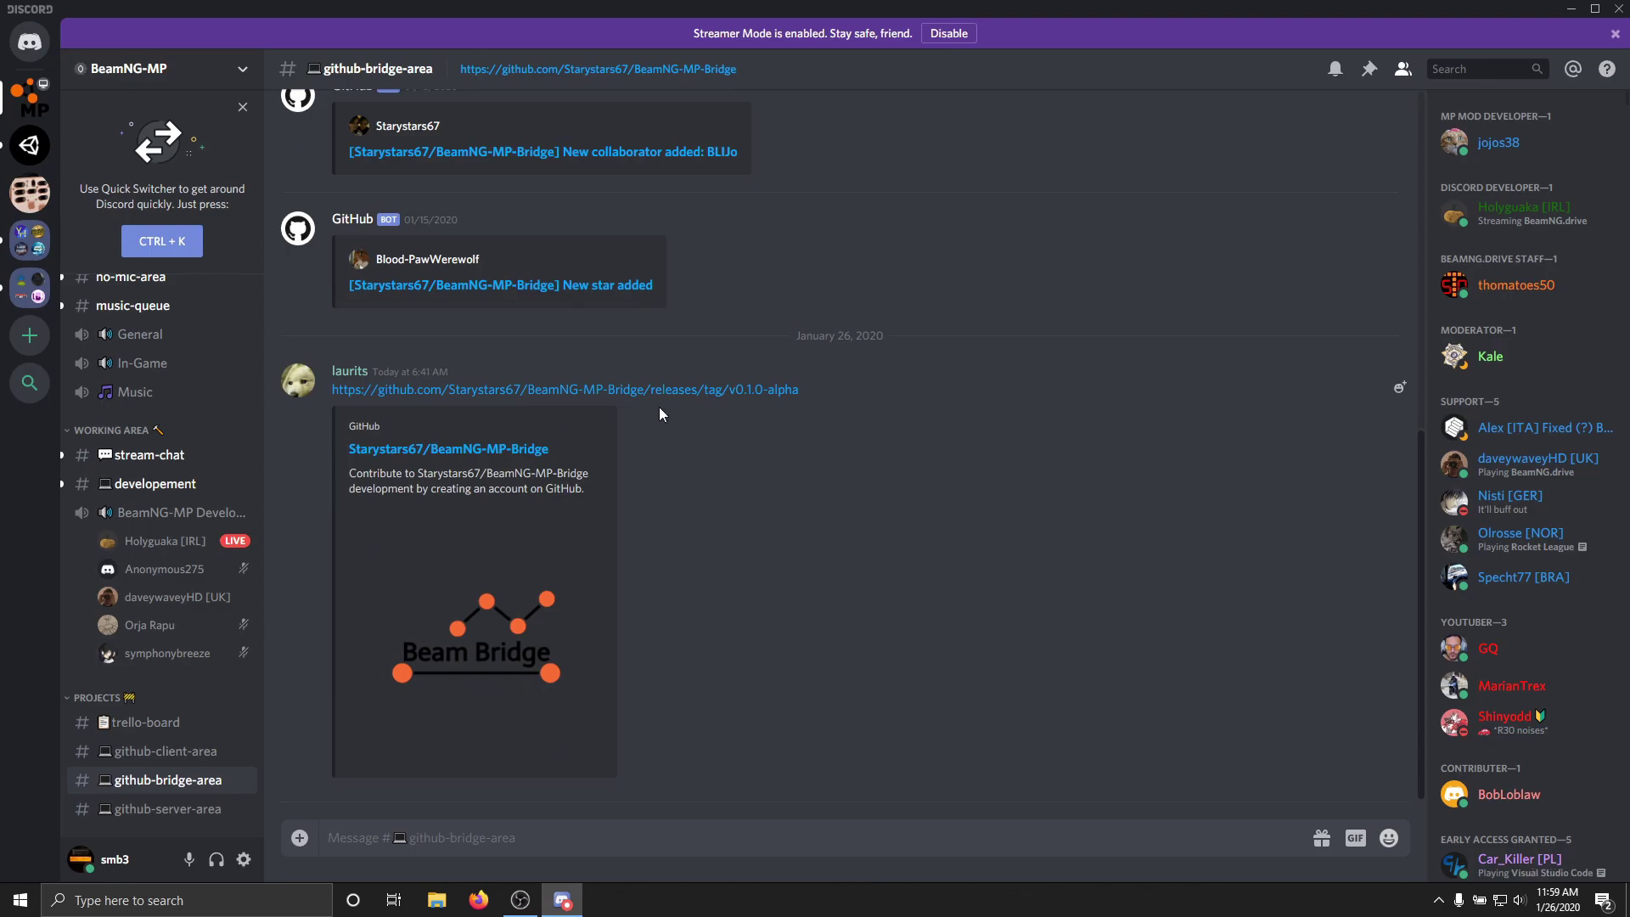
click(615, 388)
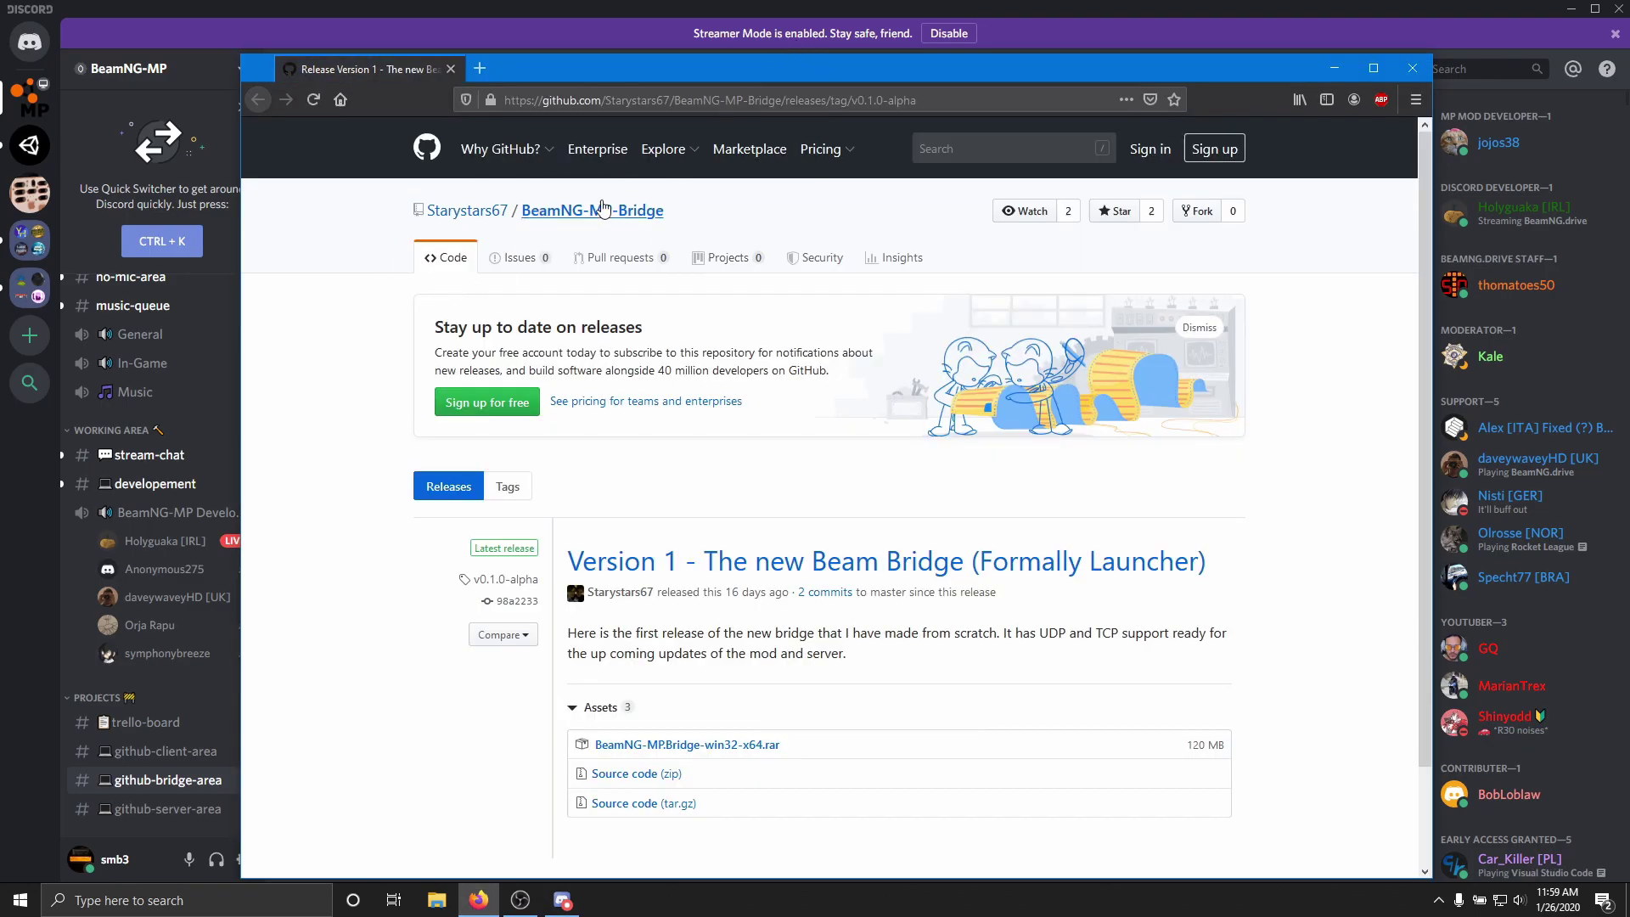
Open the repository owner's GitHub profile and highlight the account name
click(464, 218)
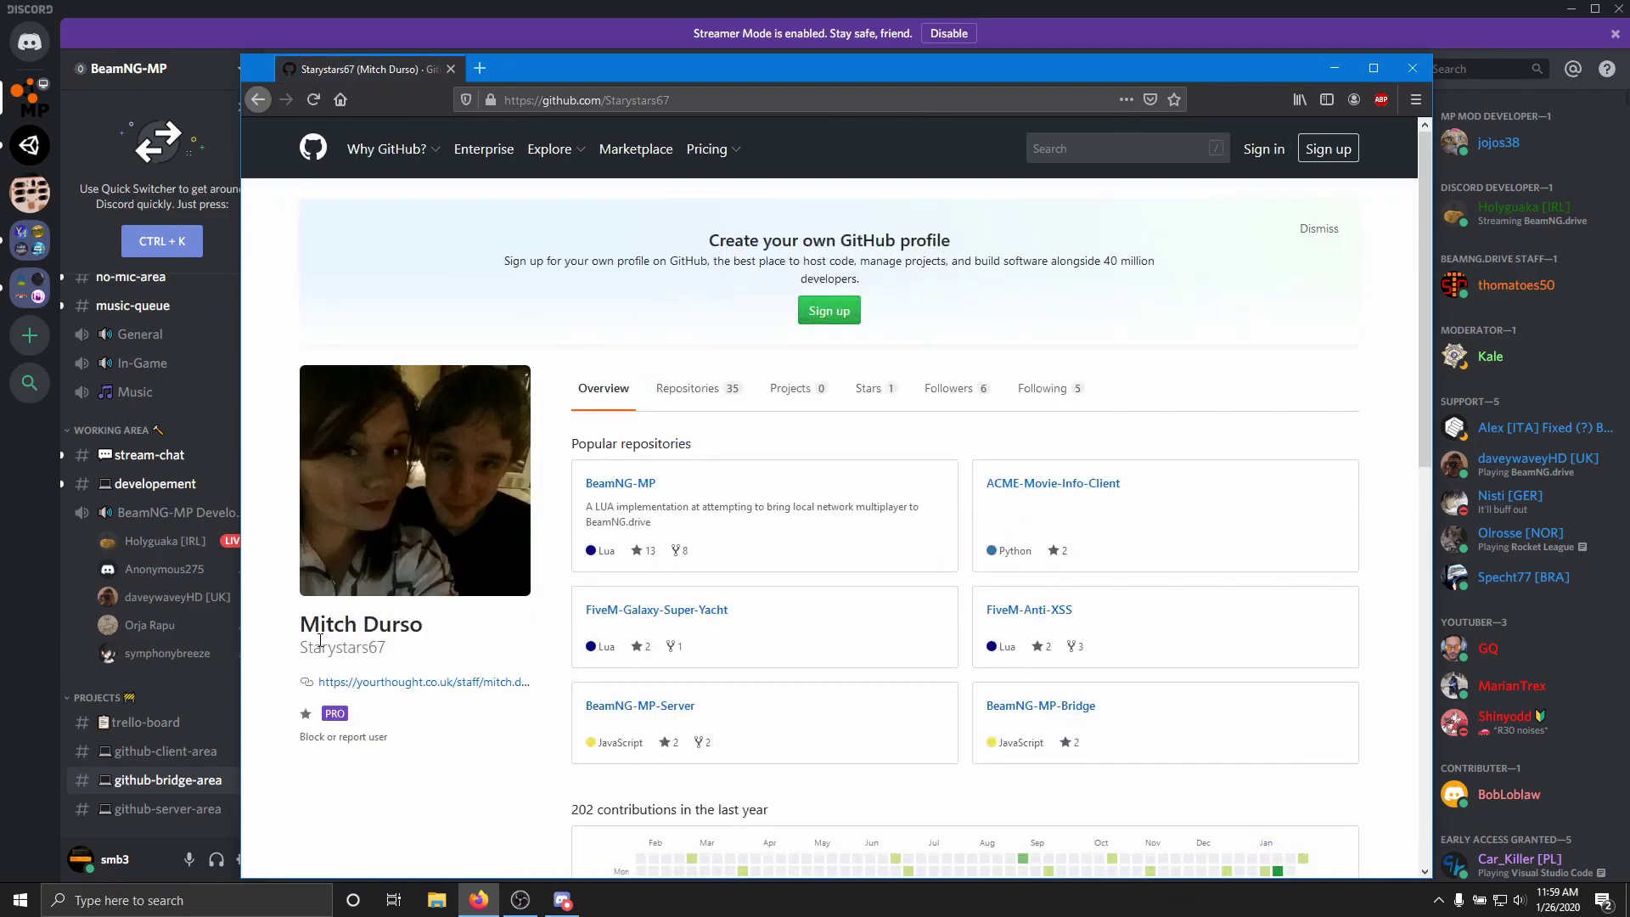
drag(298, 645, 417, 660)
click(510, 635)
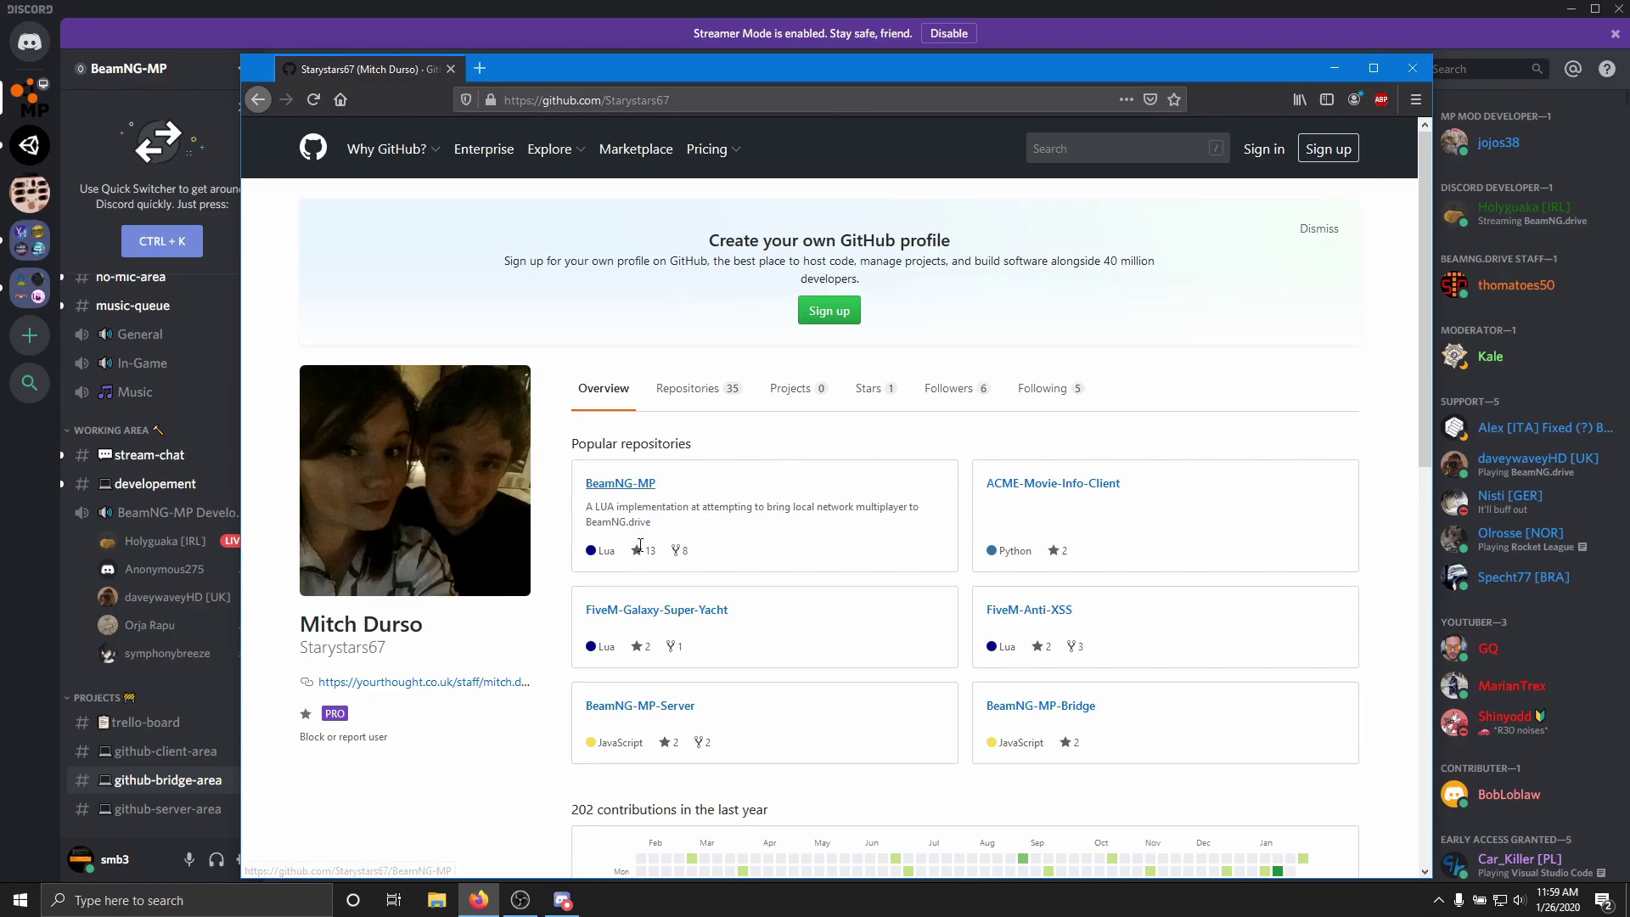
Open the releases of the BeamNG-MP-Bridge repository and review the Version 1 Beam Bridge release
click(1029, 710)
scroll(407, 509, down, 2)
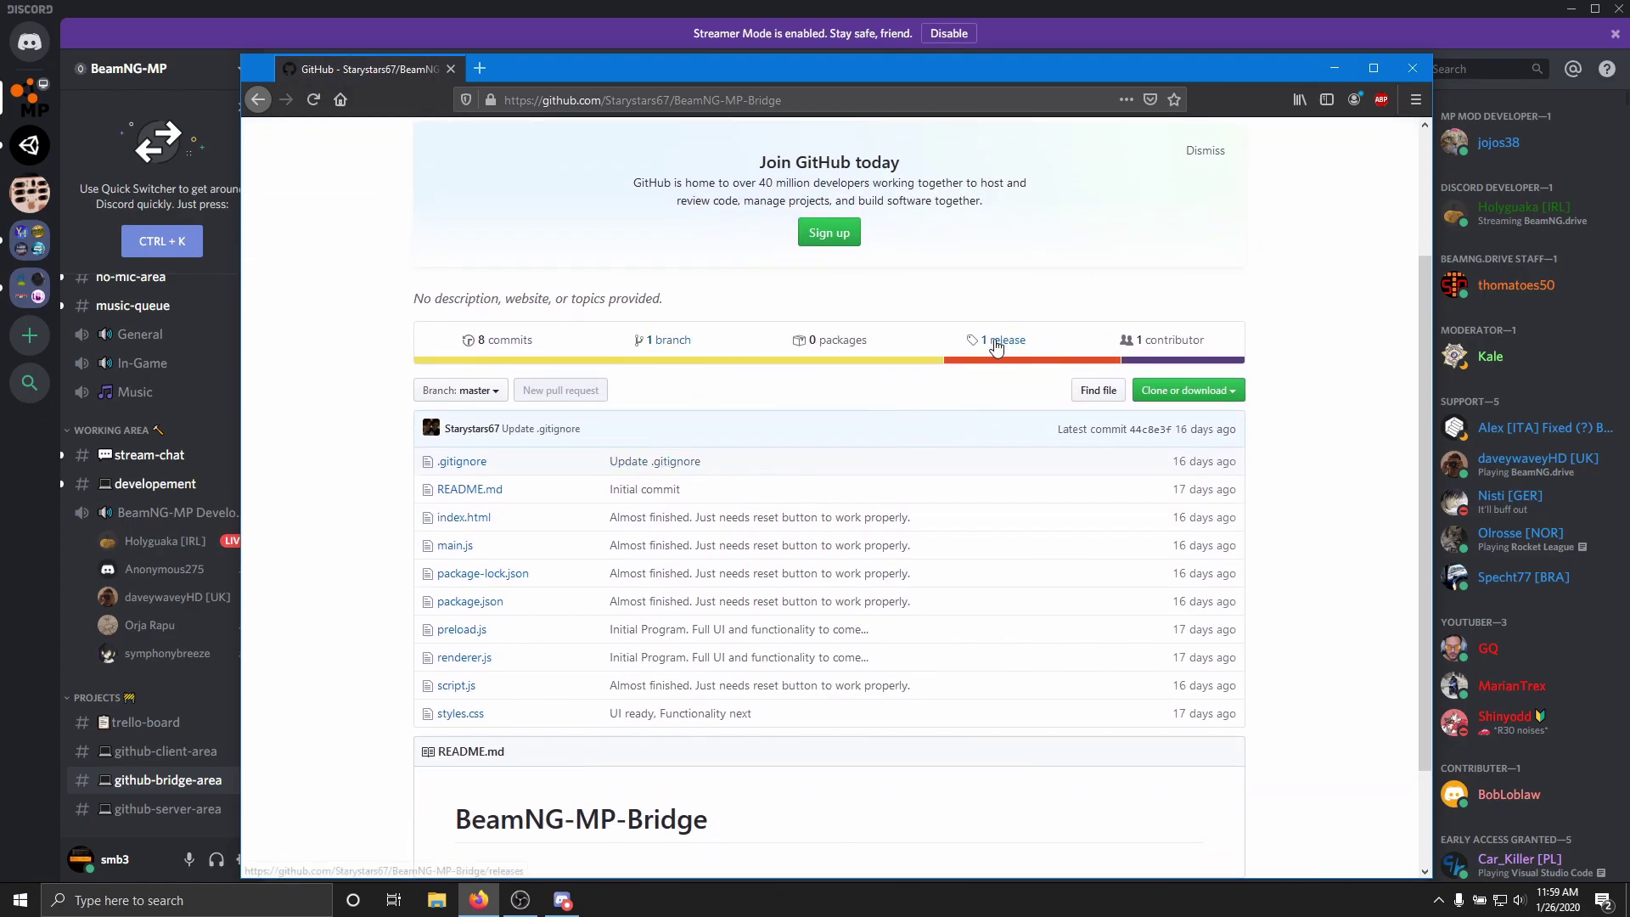
click(1010, 340)
scroll(648, 437, down, 1)
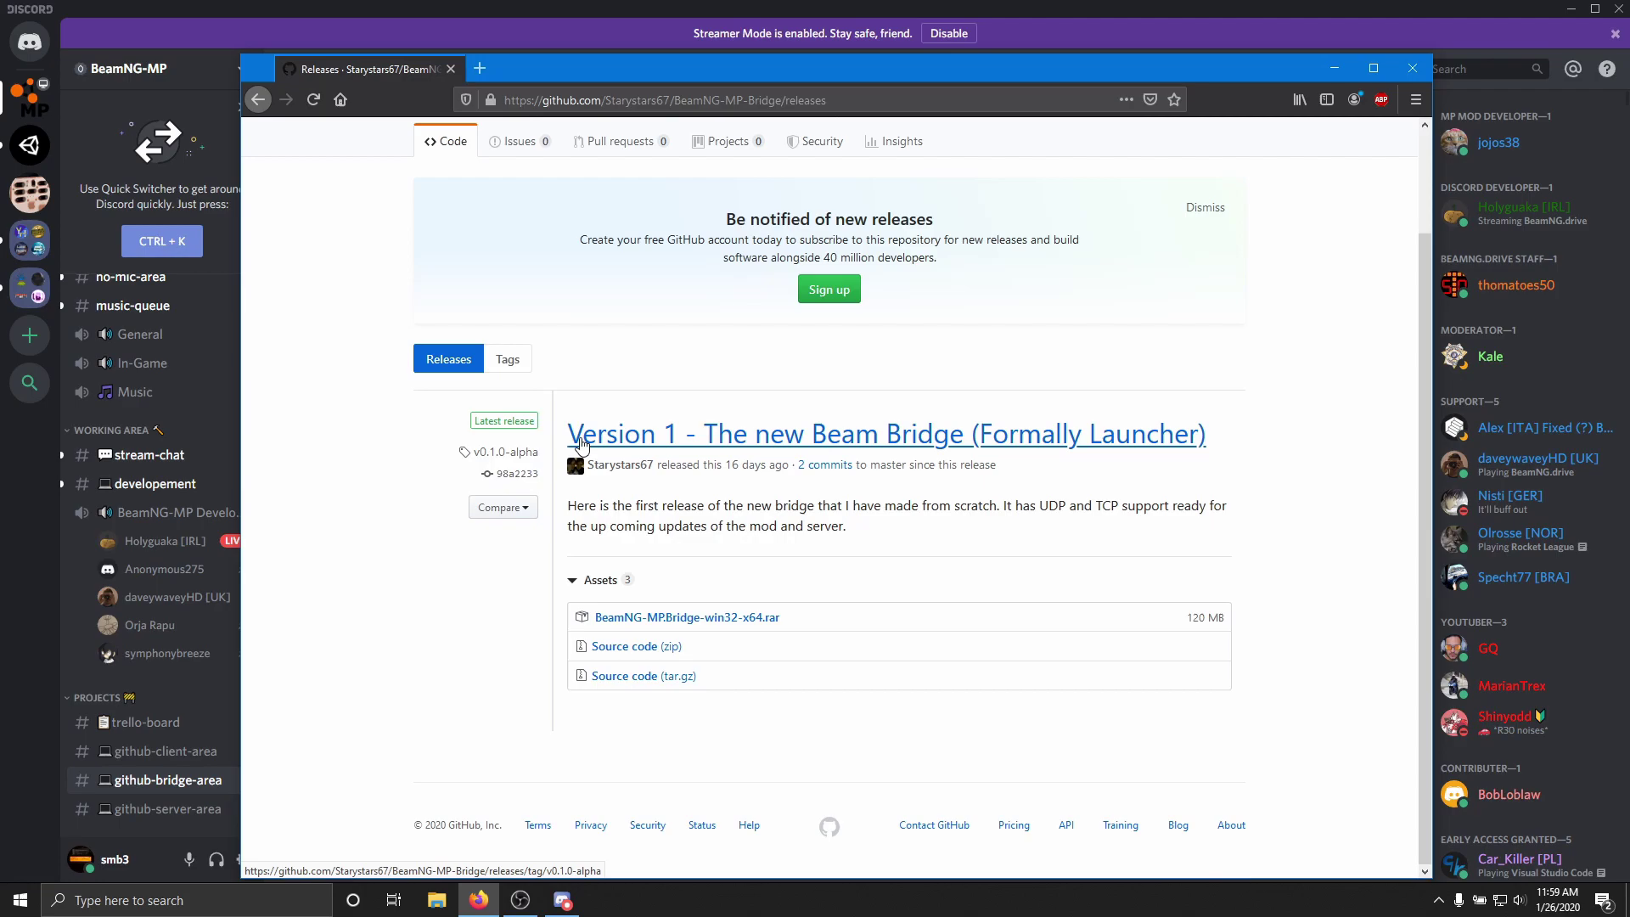
drag(566, 435, 1251, 437)
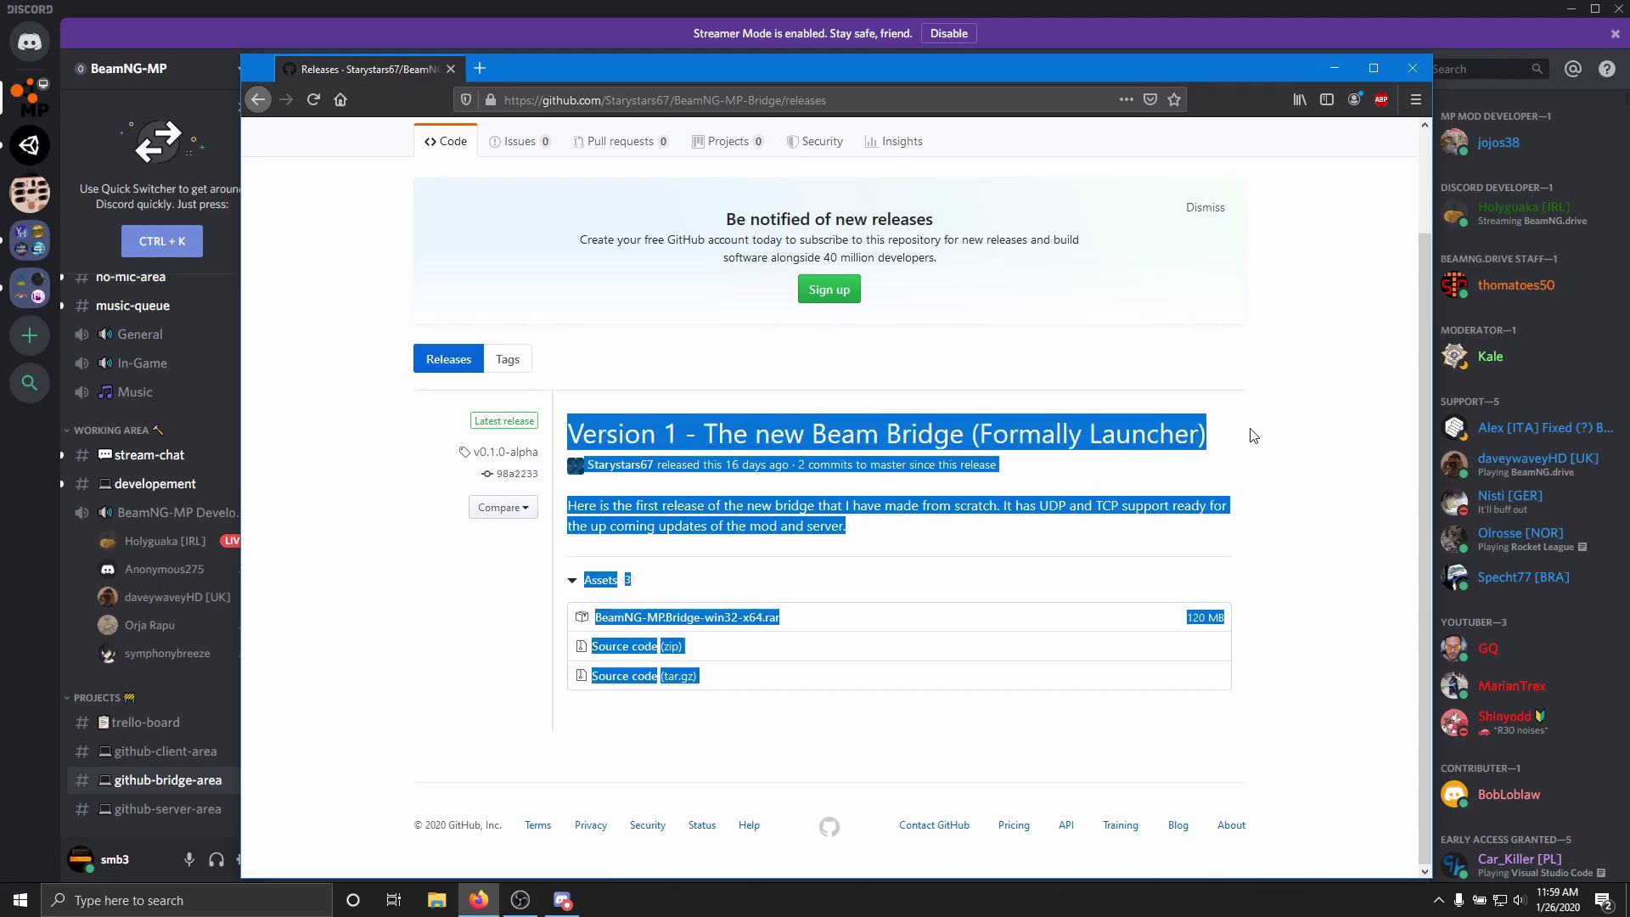
click(1251, 436)
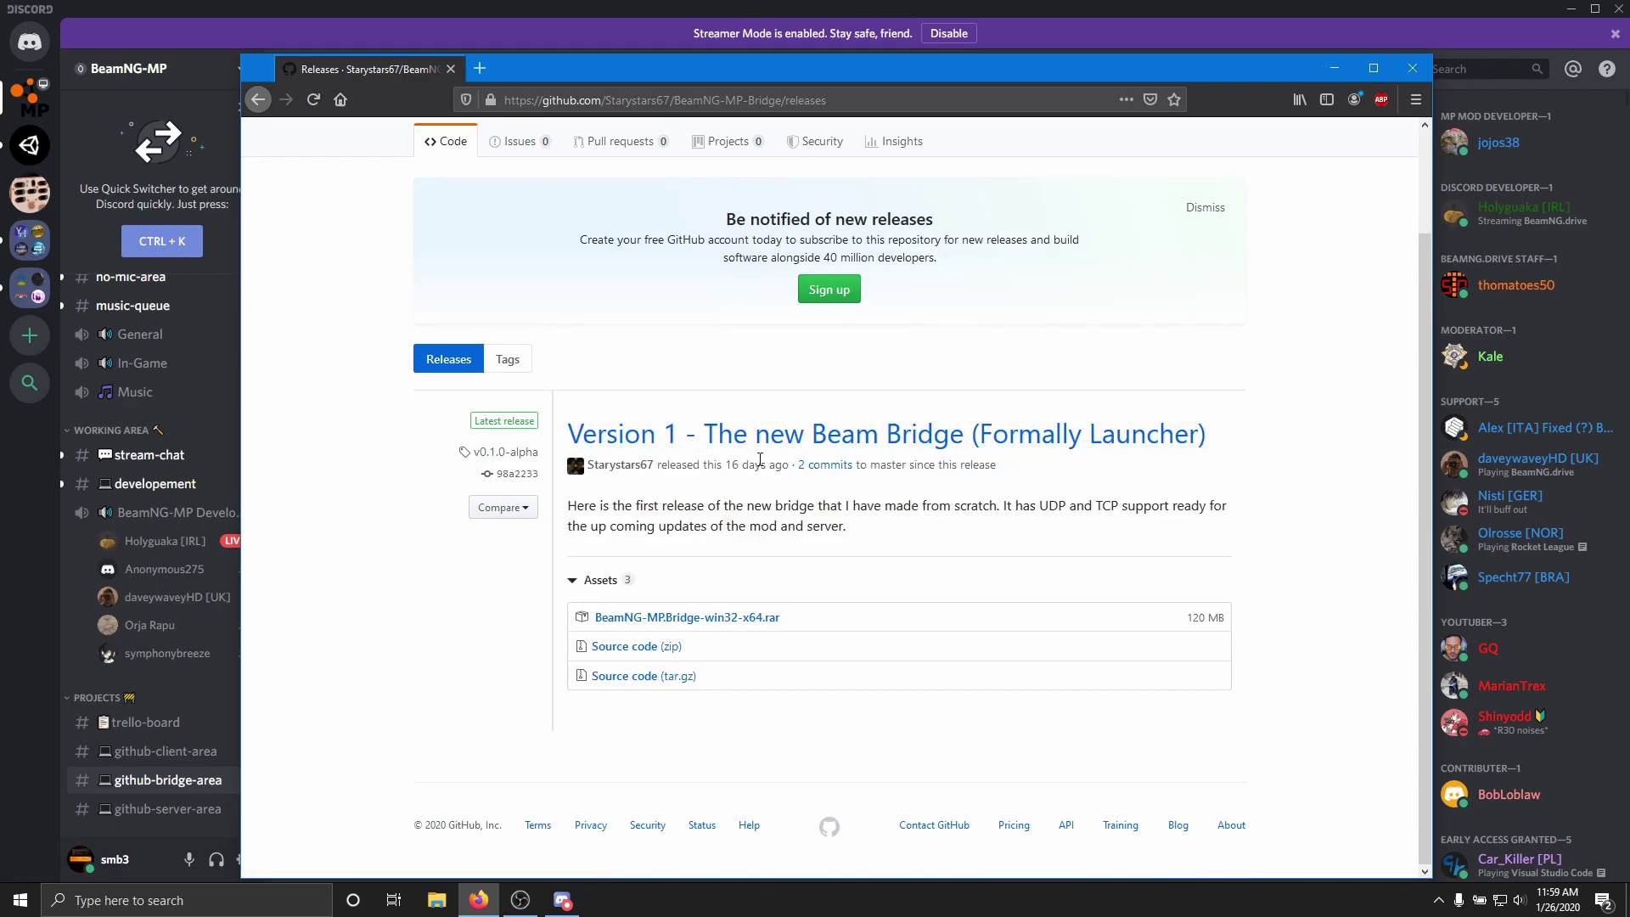
mouse_move(760, 459)
Download BeamNG-MP.Bridge-win32-x64.rar as a saved file and show it in the Downloads folder
click(730, 626)
click(658, 495)
click(847, 571)
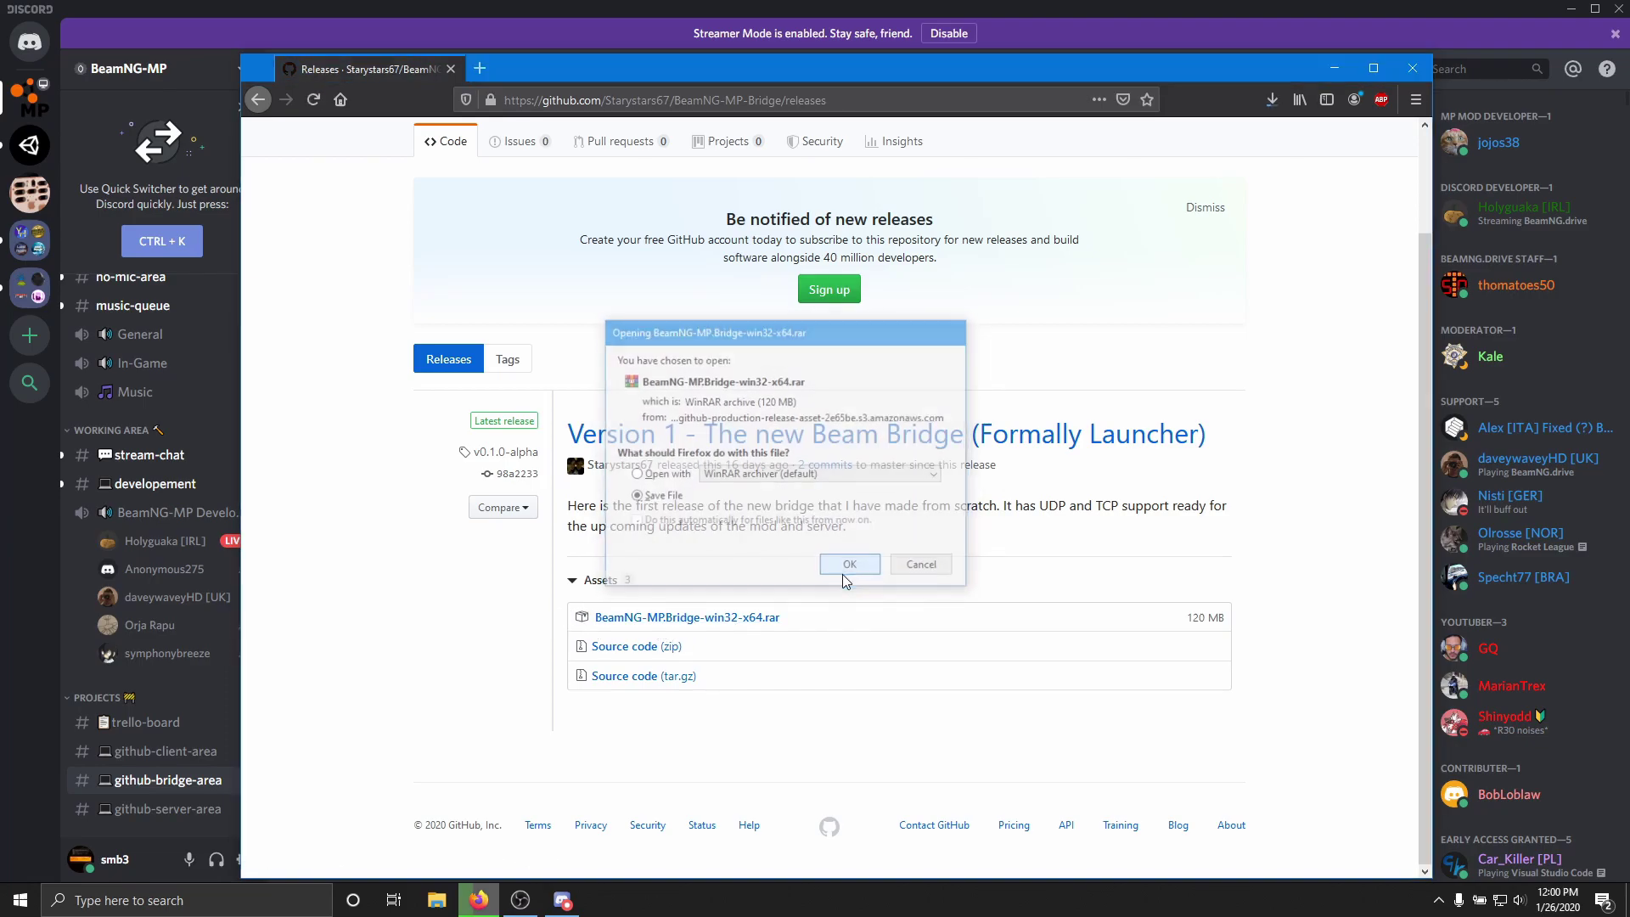
click(1272, 100)
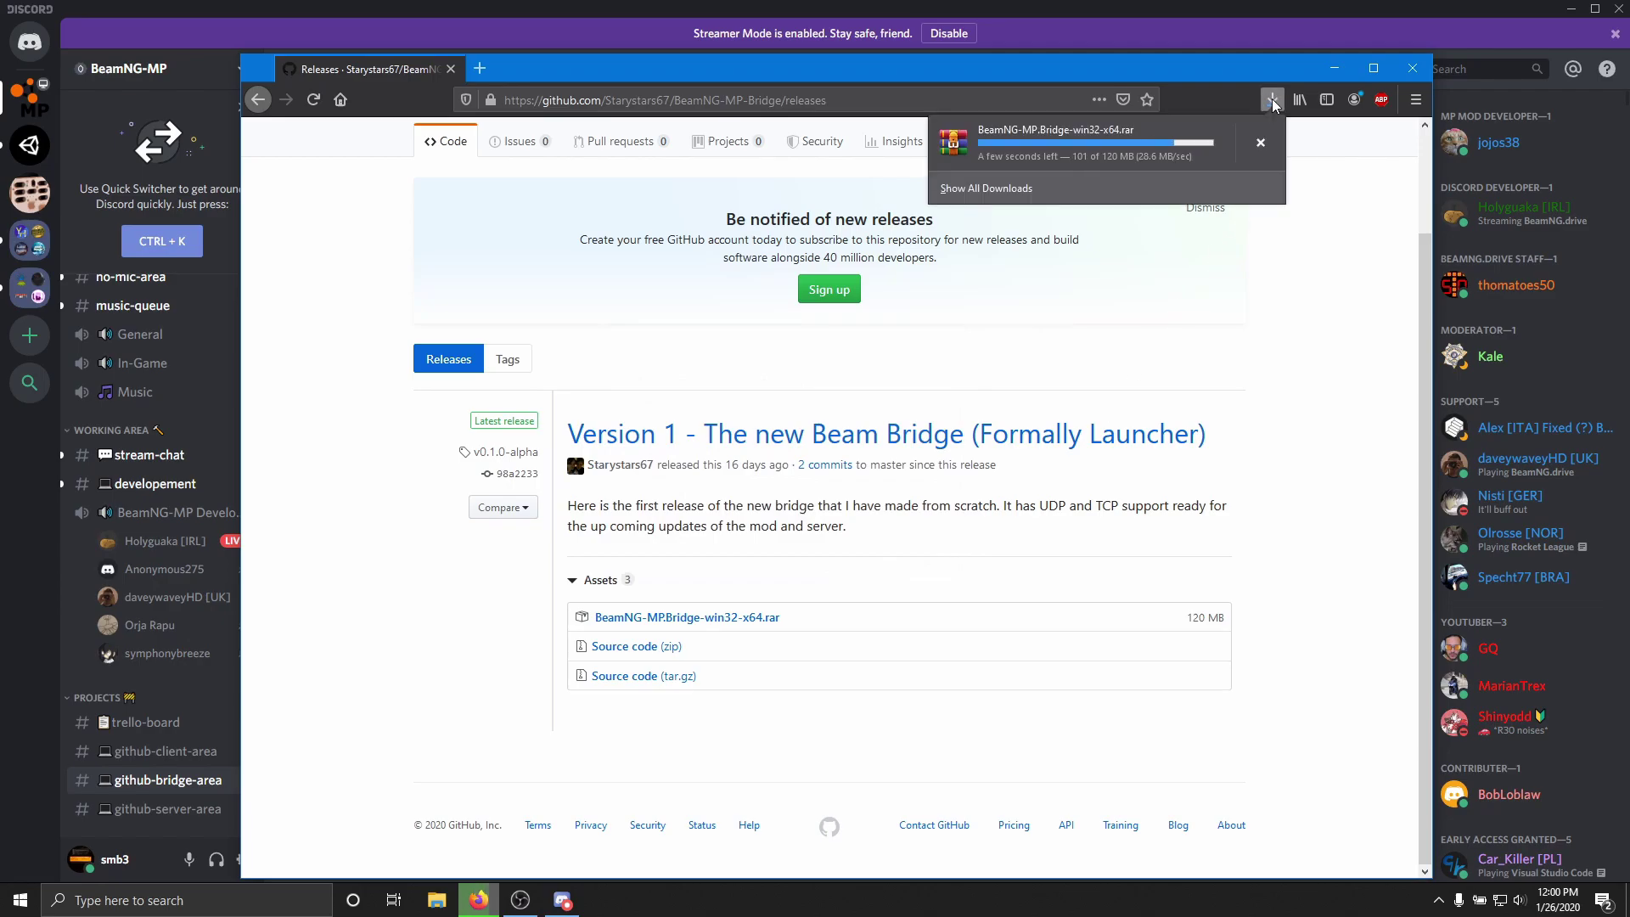
click(1259, 141)
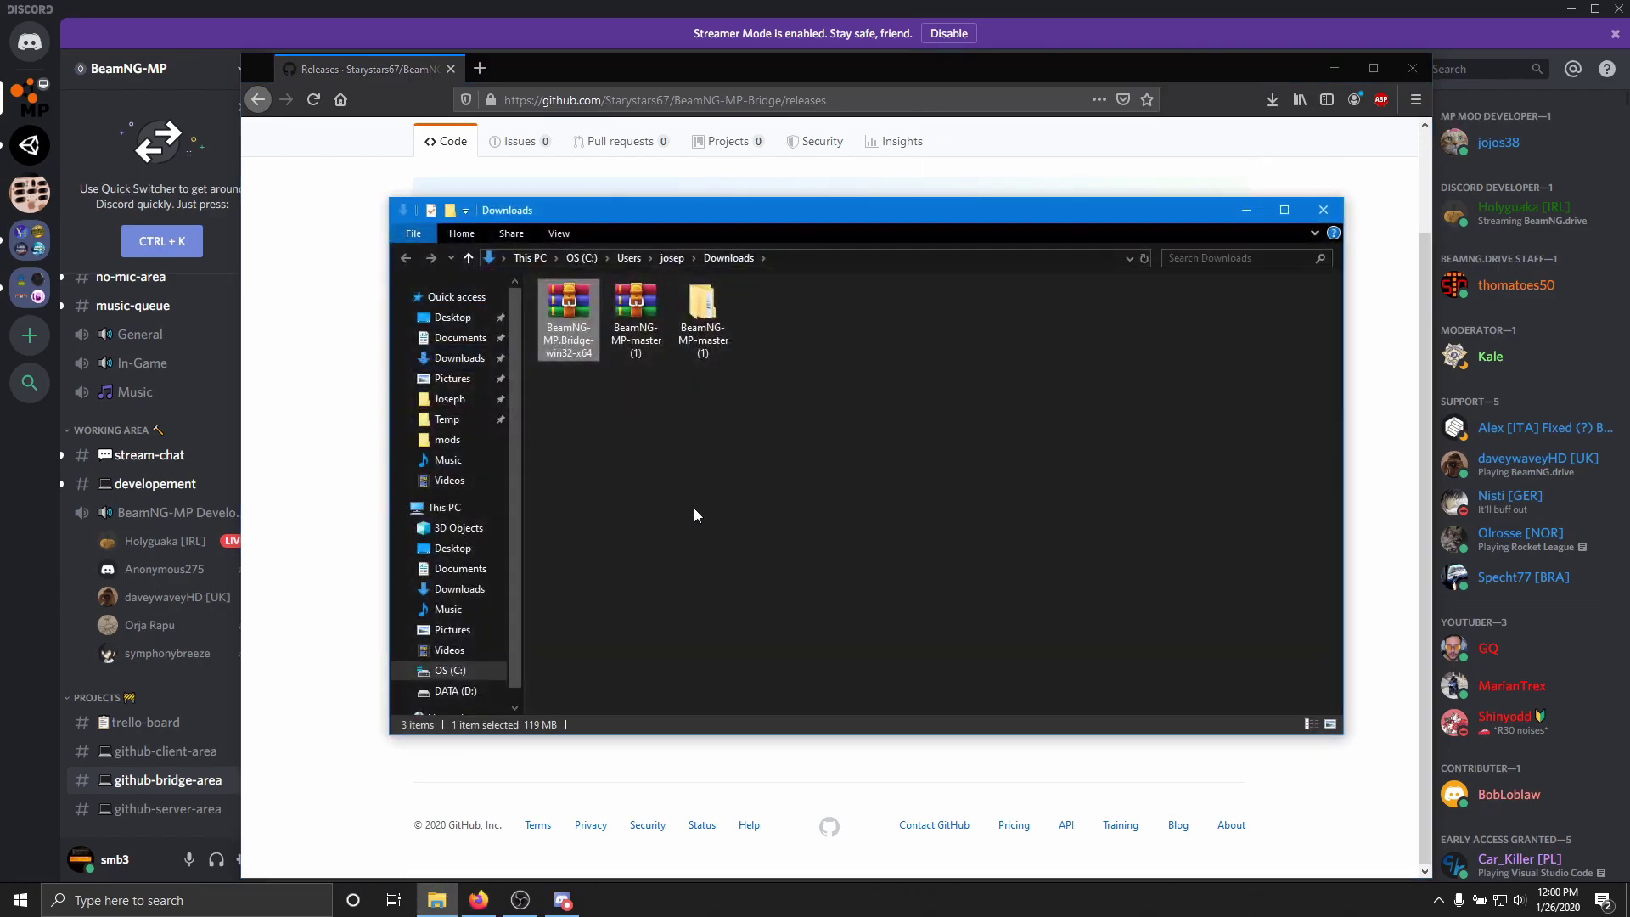
Extract the BeamNG-MP.Bridge-win32-x64 archive into its own folder and open the BeamNG-MP Bridge-win32-x64 folder inside it
right_click(571, 318)
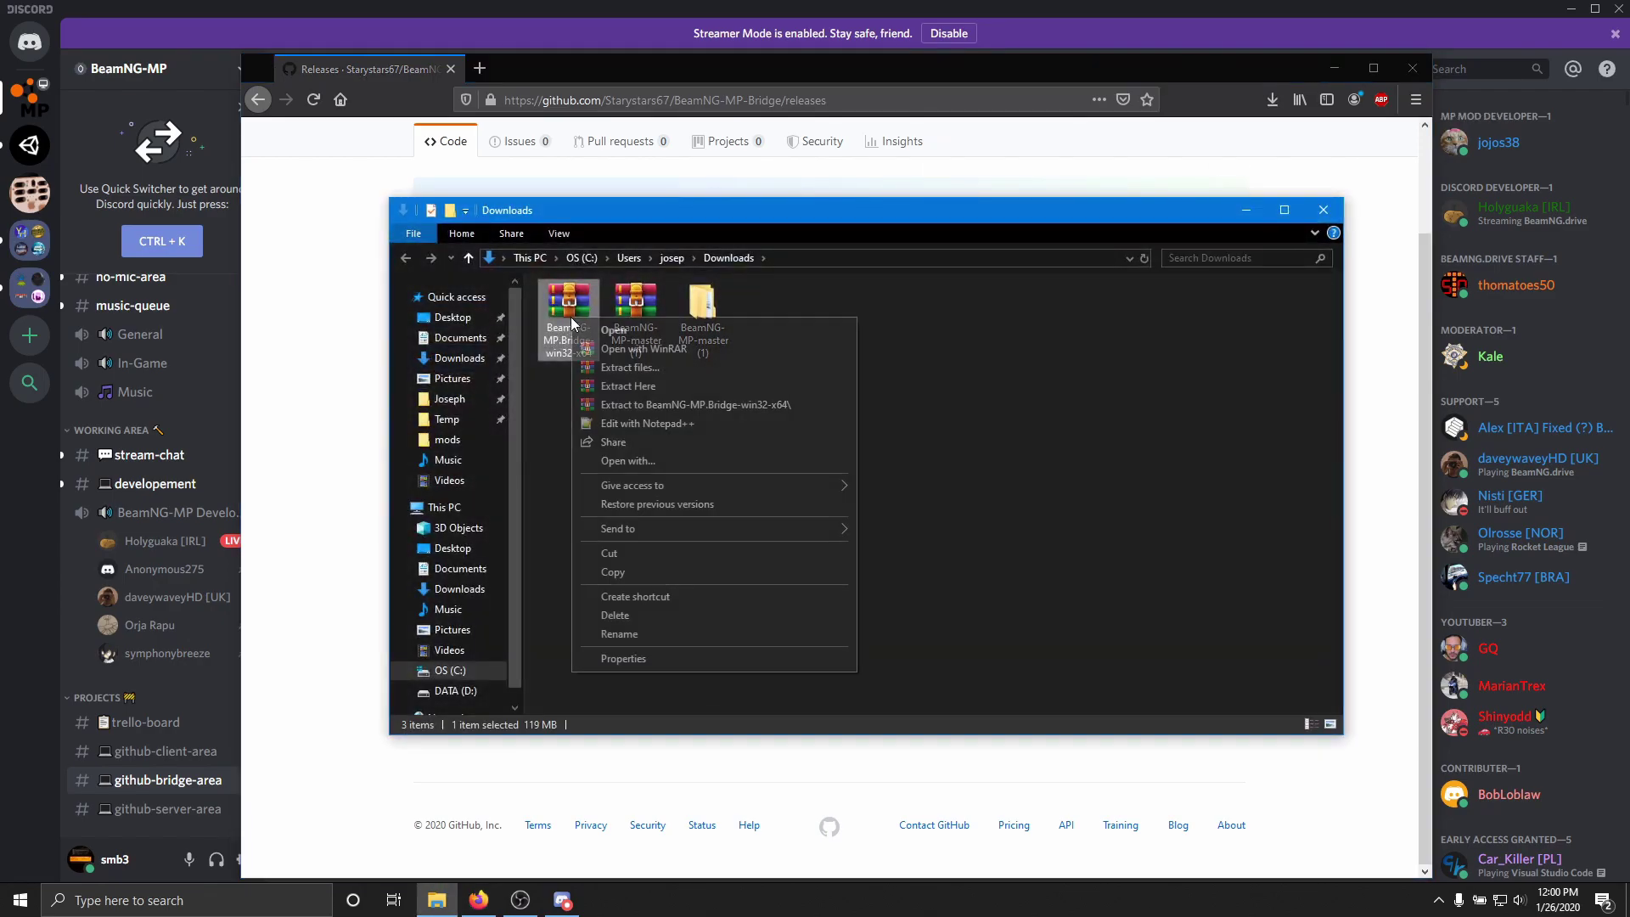
click(658, 404)
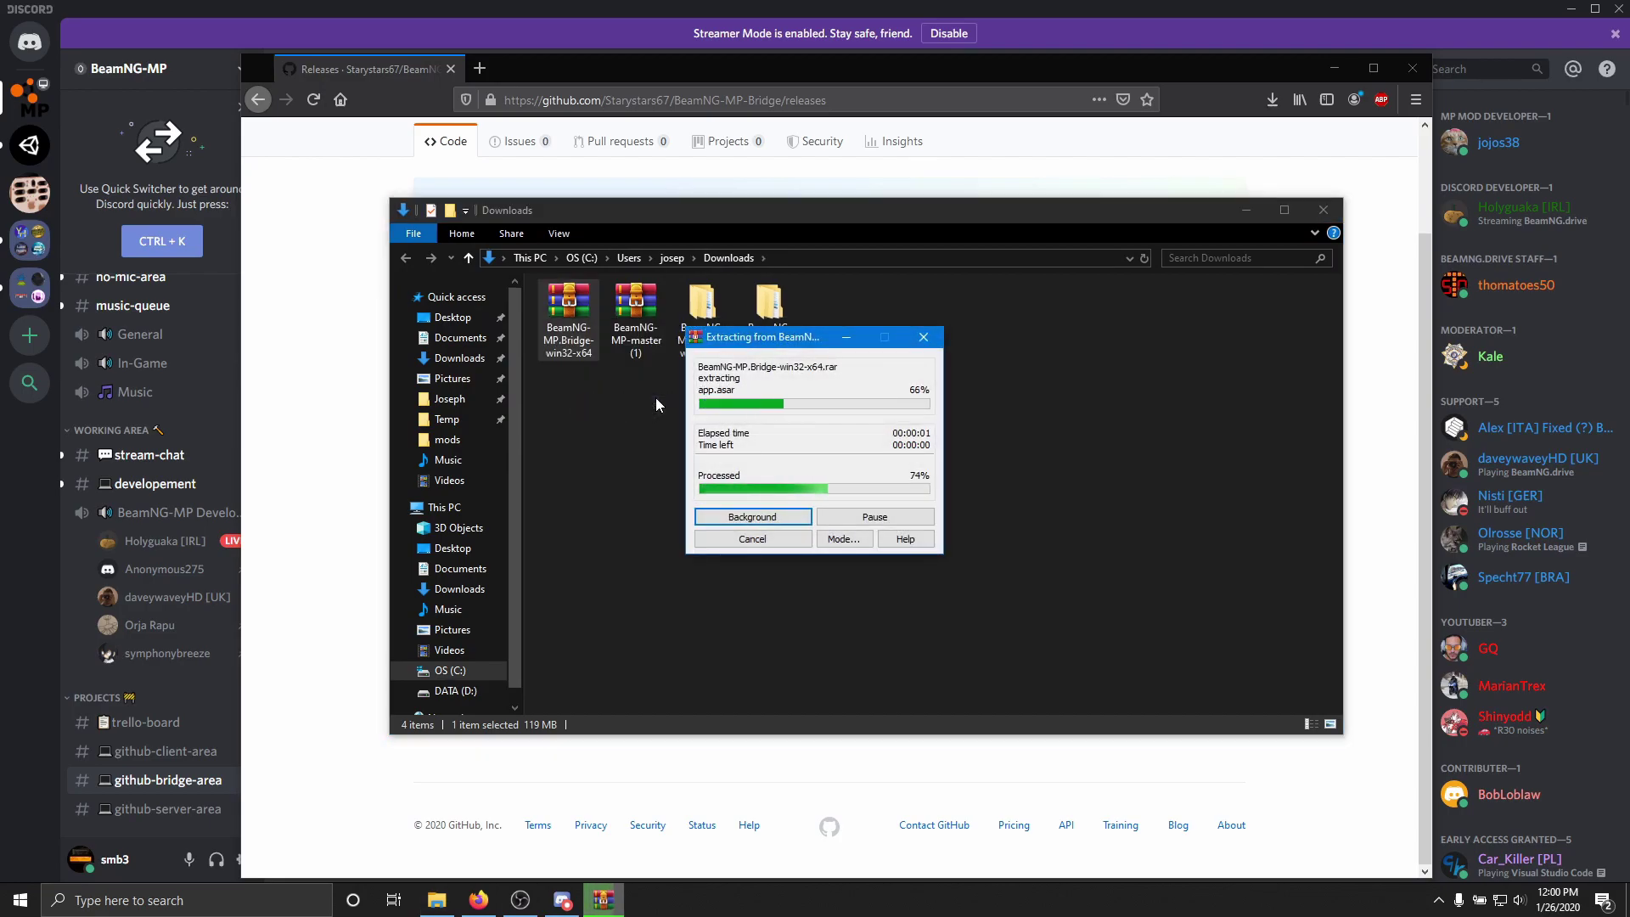
double_click(713, 312)
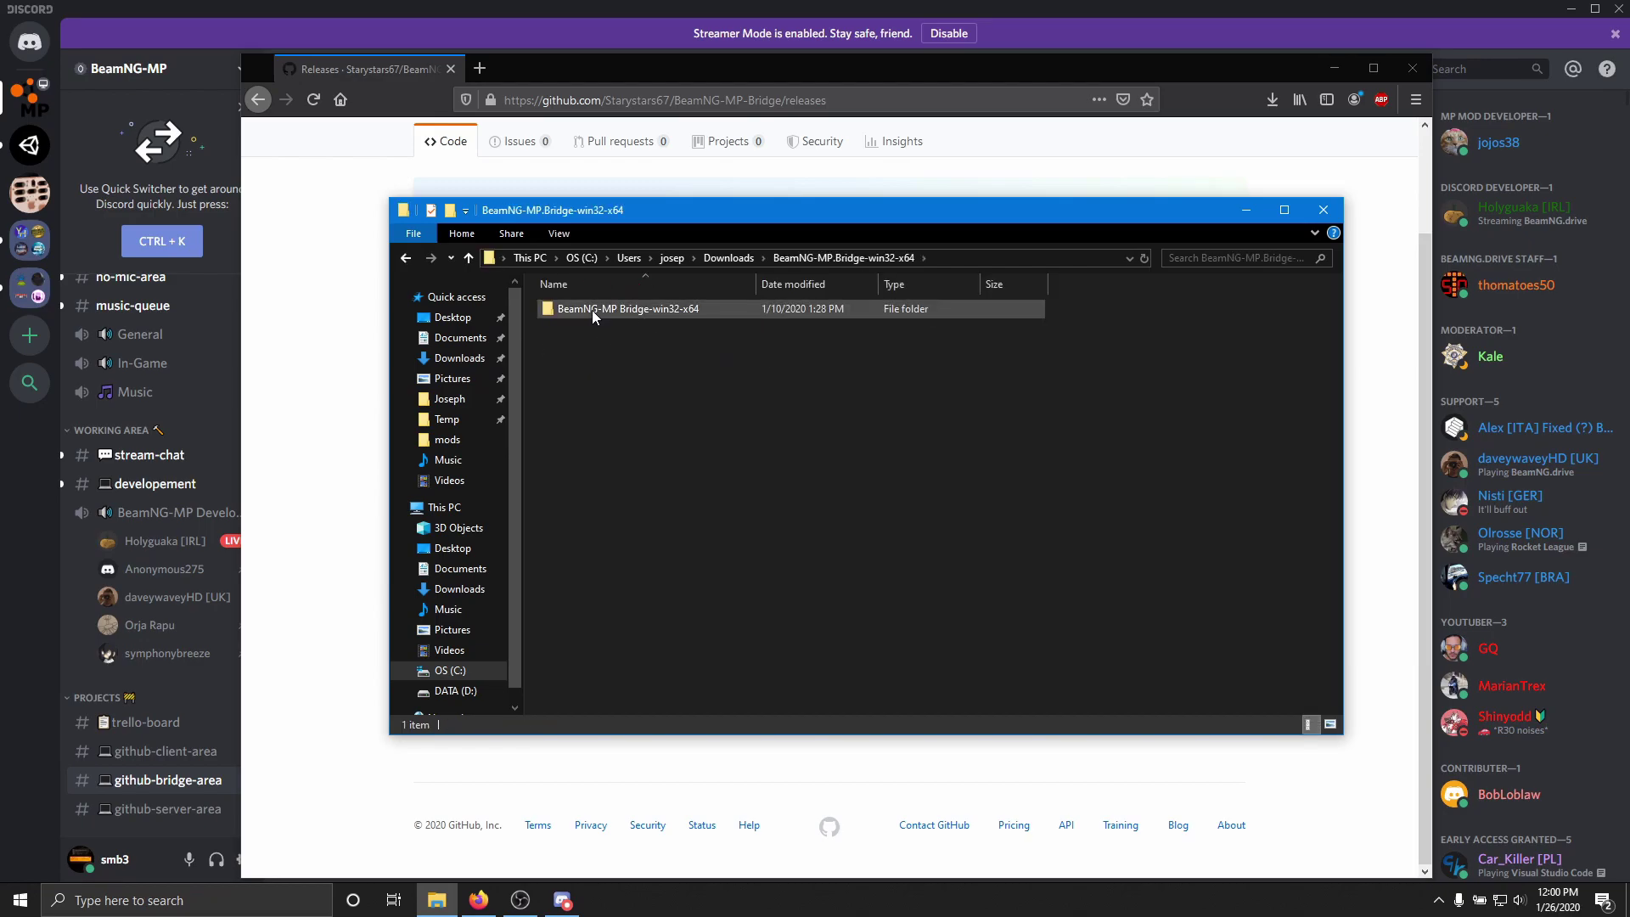
double_click(595, 310)
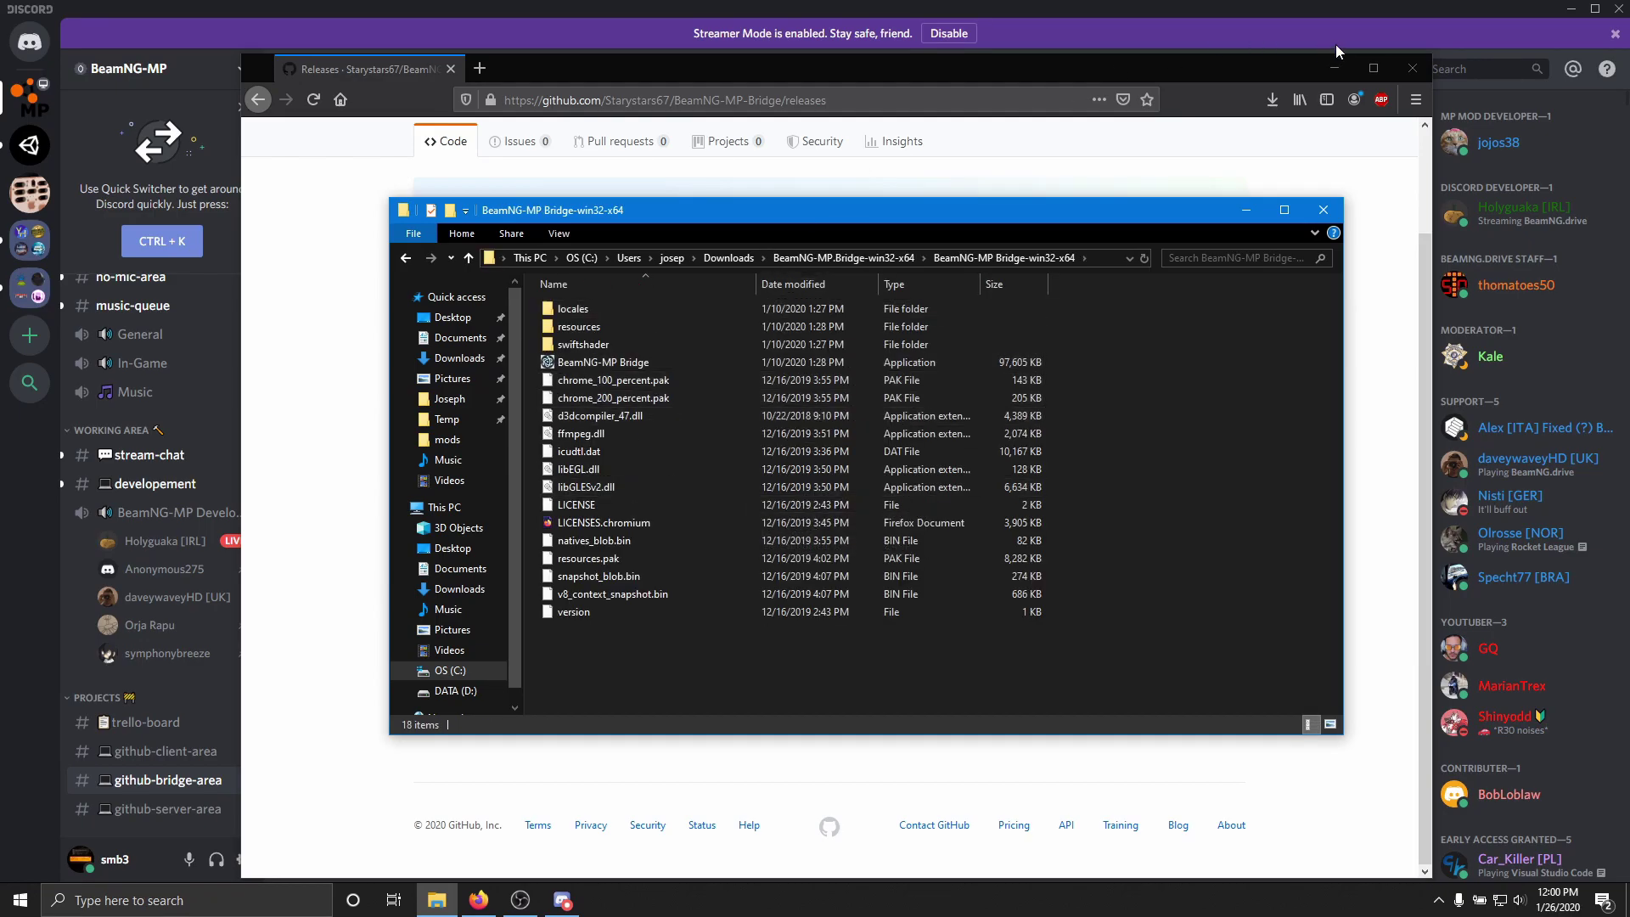
Close the browser and Discord, and move the Bridge folder window higher on the desktop
click(1411, 68)
click(1613, 10)
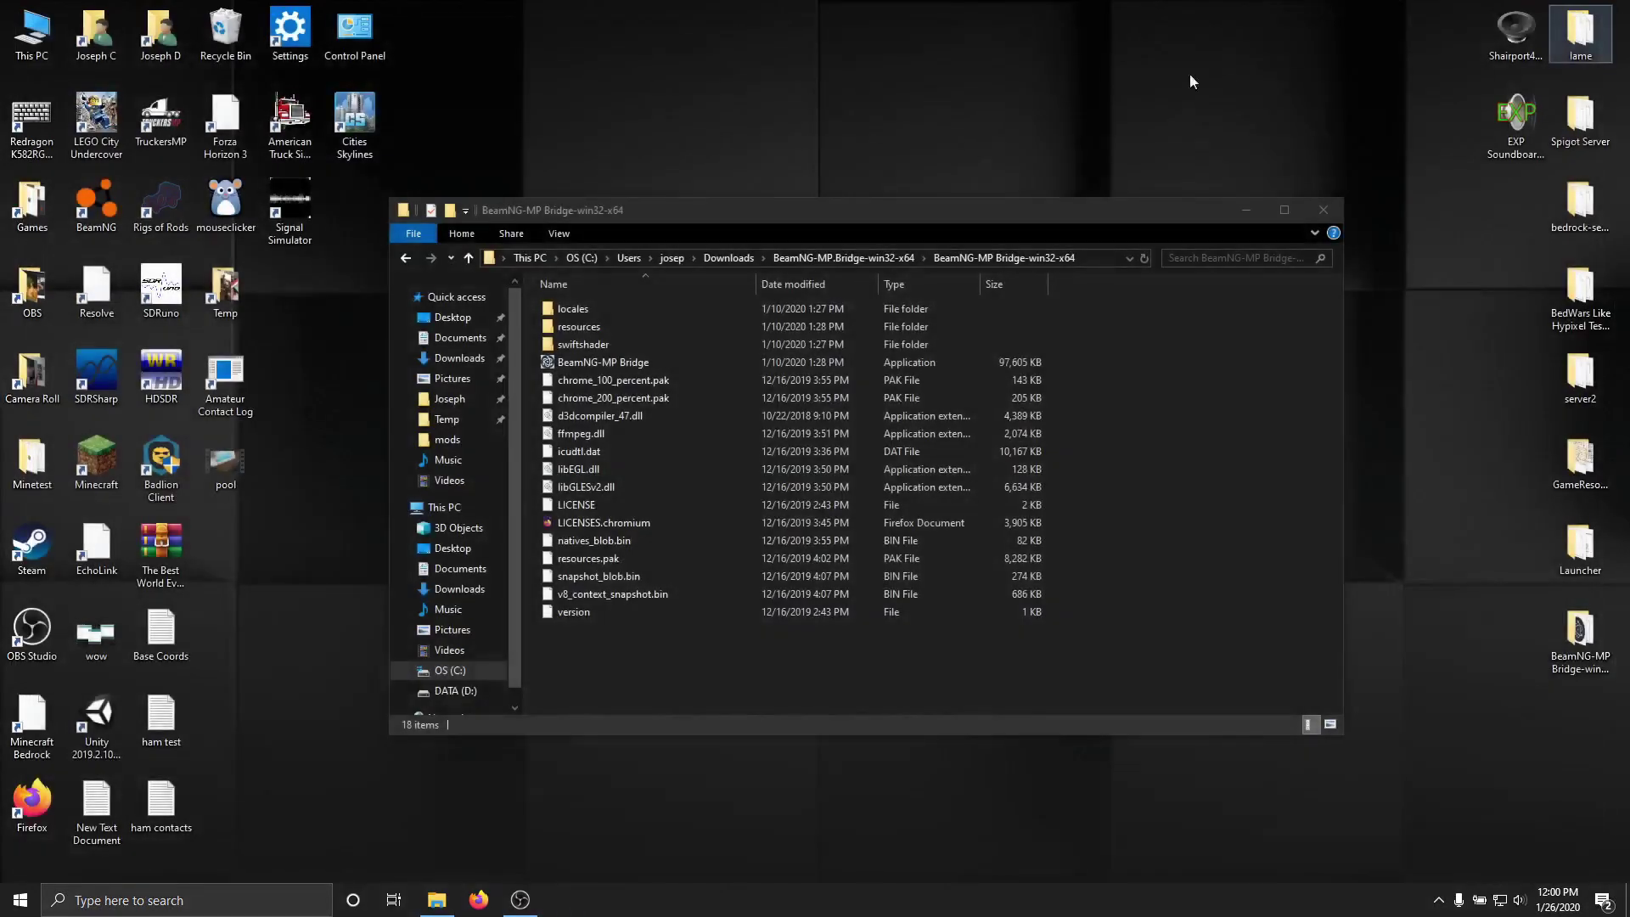
drag(721, 212, 758, 75)
Launch Discord again and open the servers channel of the BeamNG-MP server to its beginning
click(188, 901)
text(d)
key(Return)
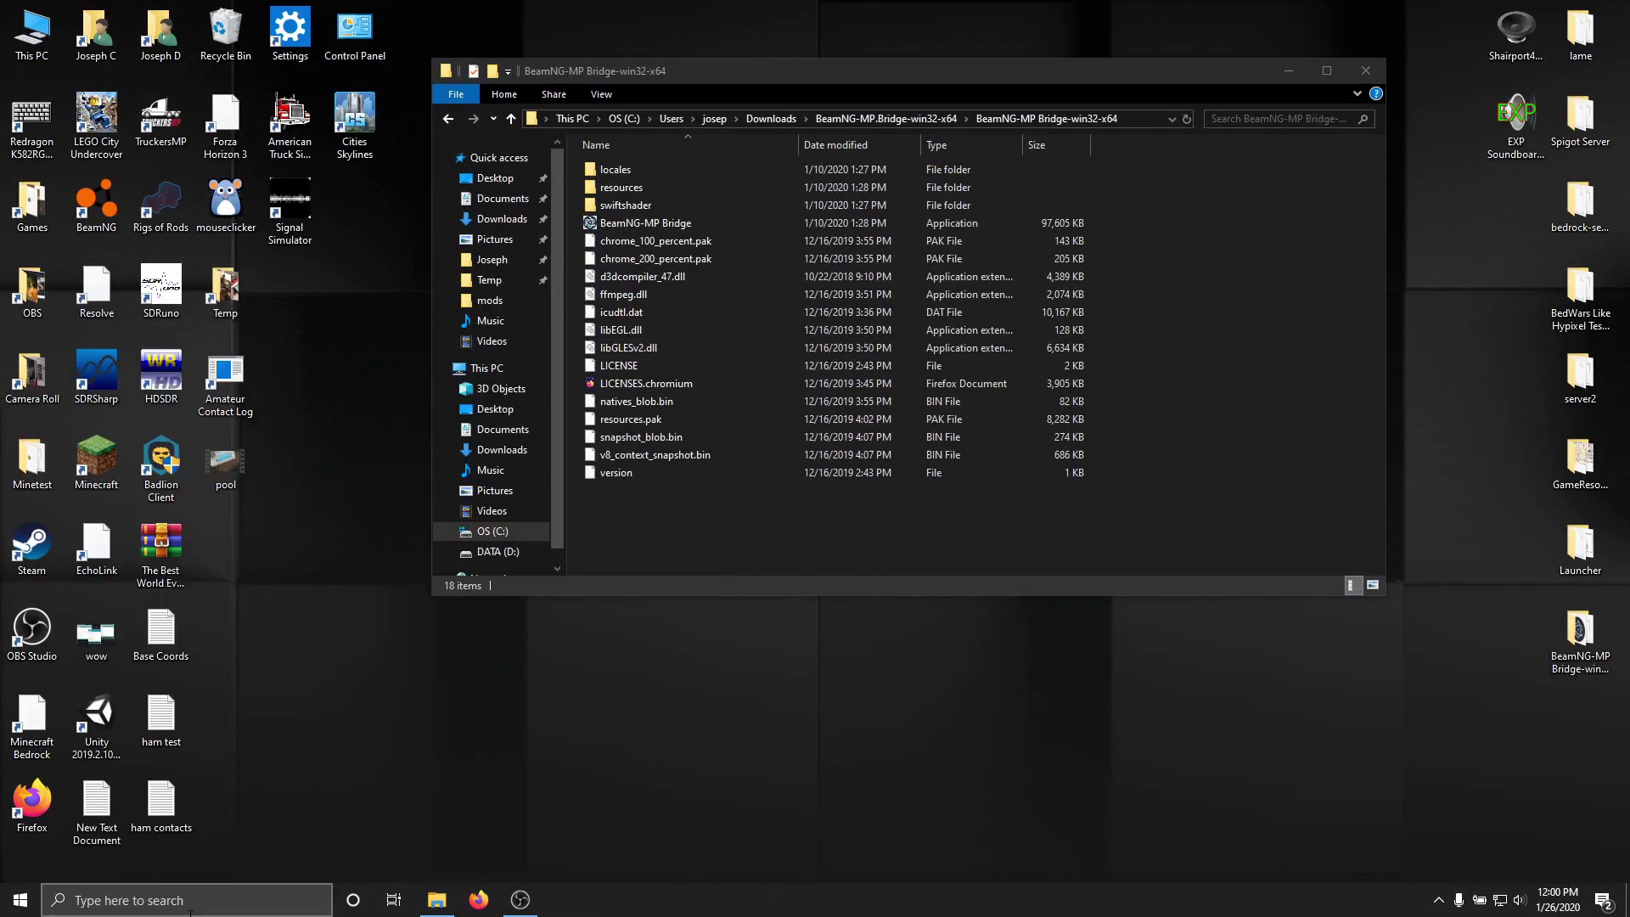
scroll(156, 355, up, 10)
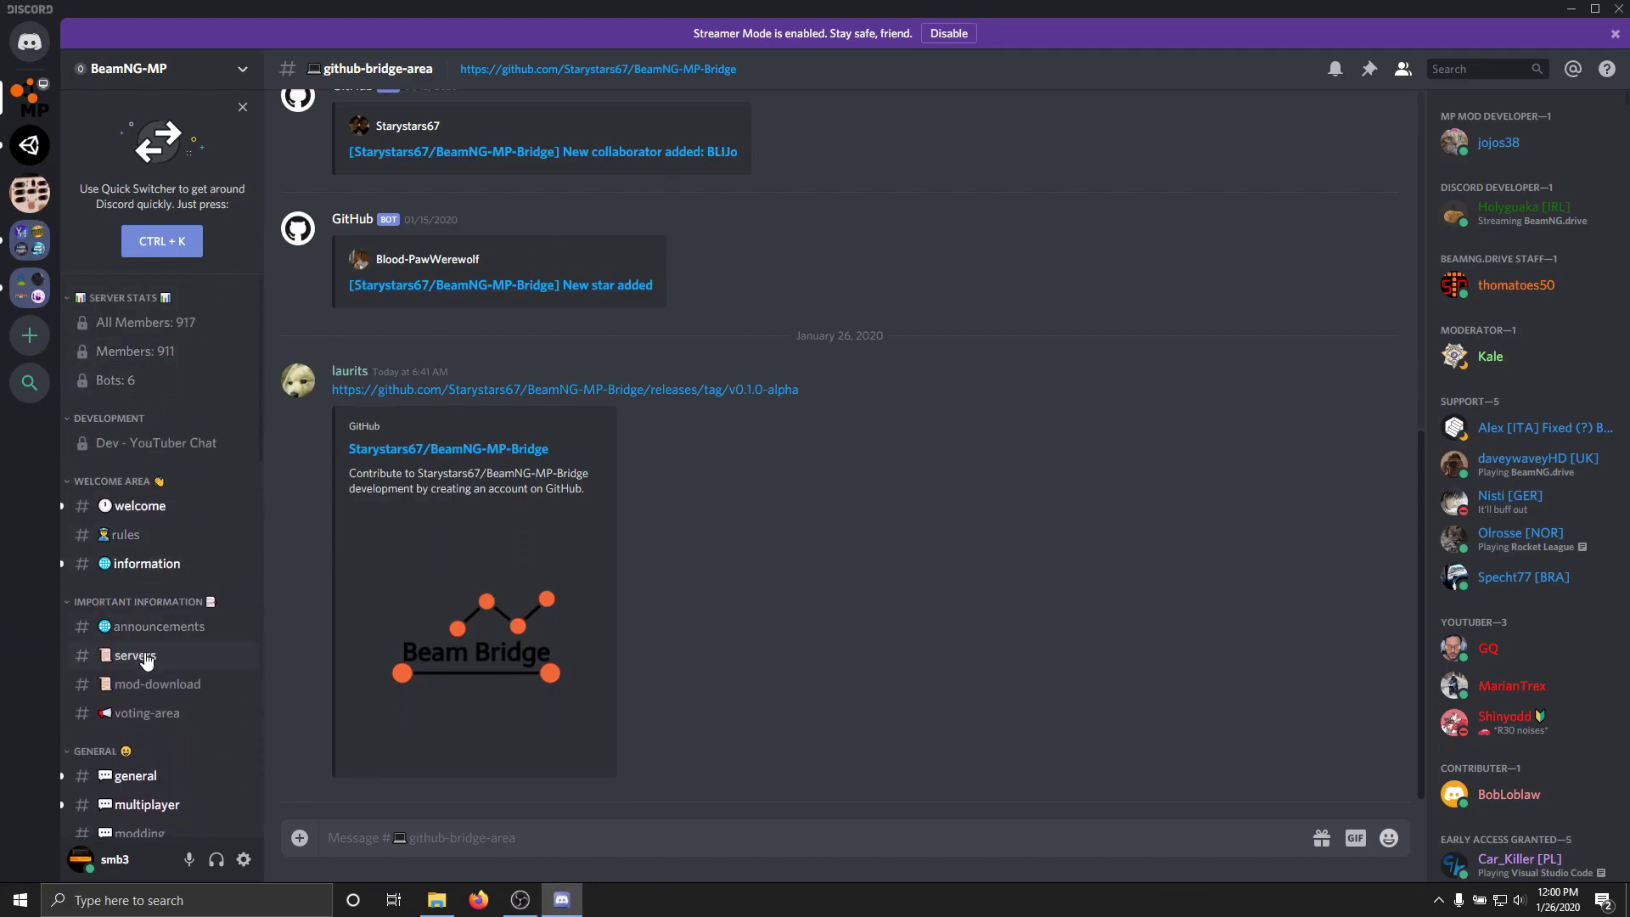
click(136, 654)
scroll(792, 429, up, 4)
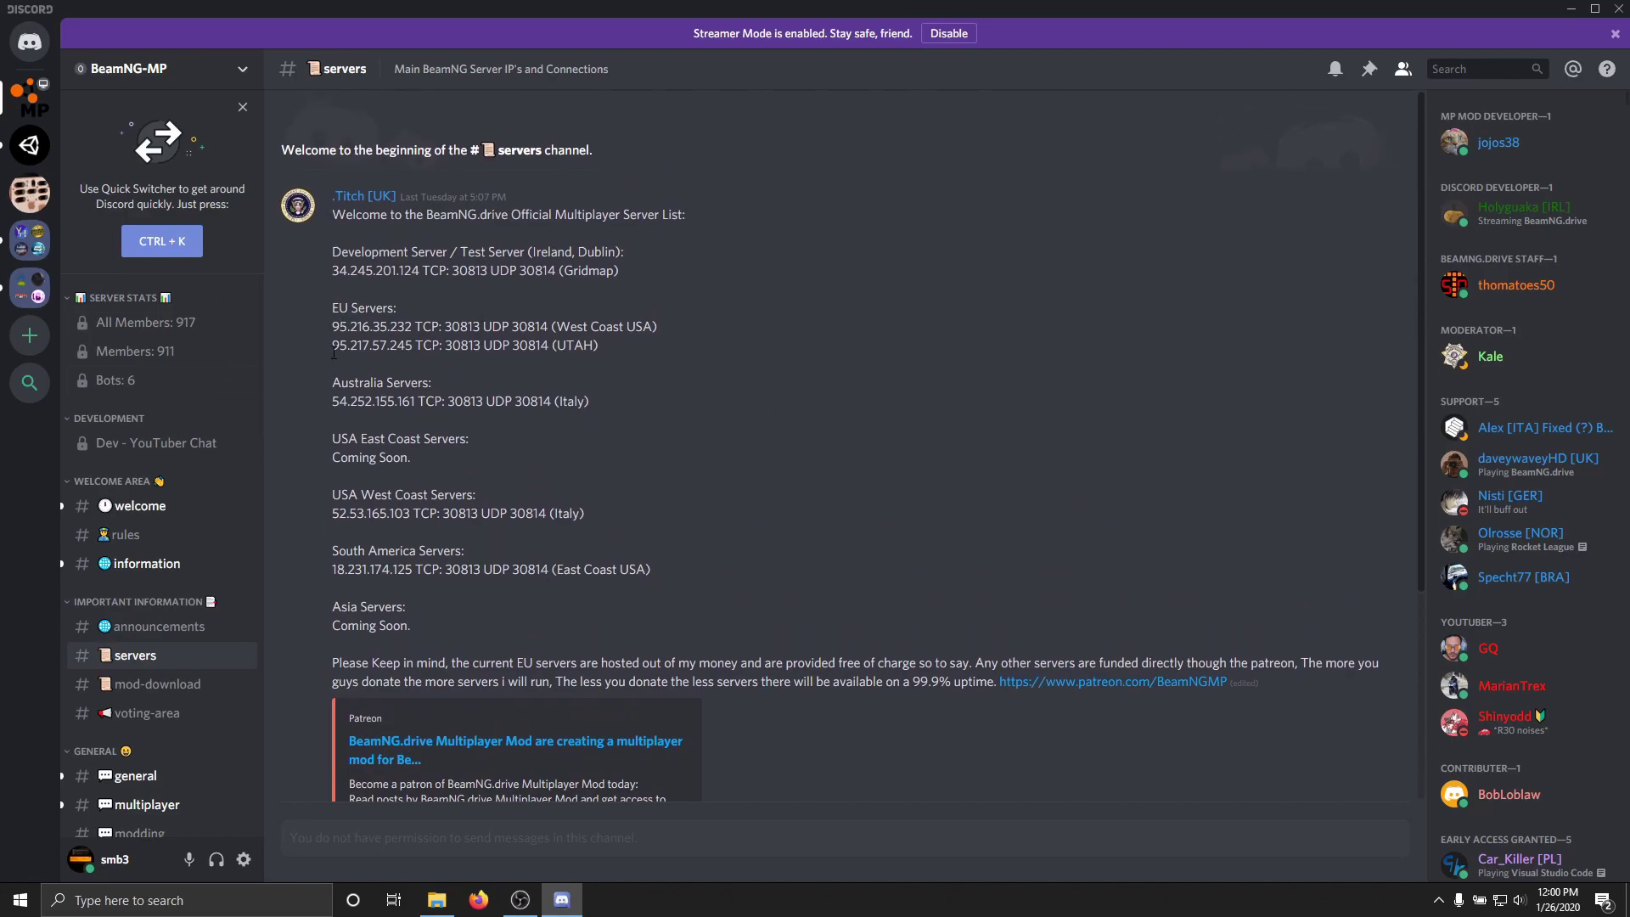
Copy the UTAH server's IP address 95.217.57.245 from the EU Servers list, highlight its map label and minimize Discord
drag(333, 345, 409, 348)
right_click(399, 346)
click(422, 371)
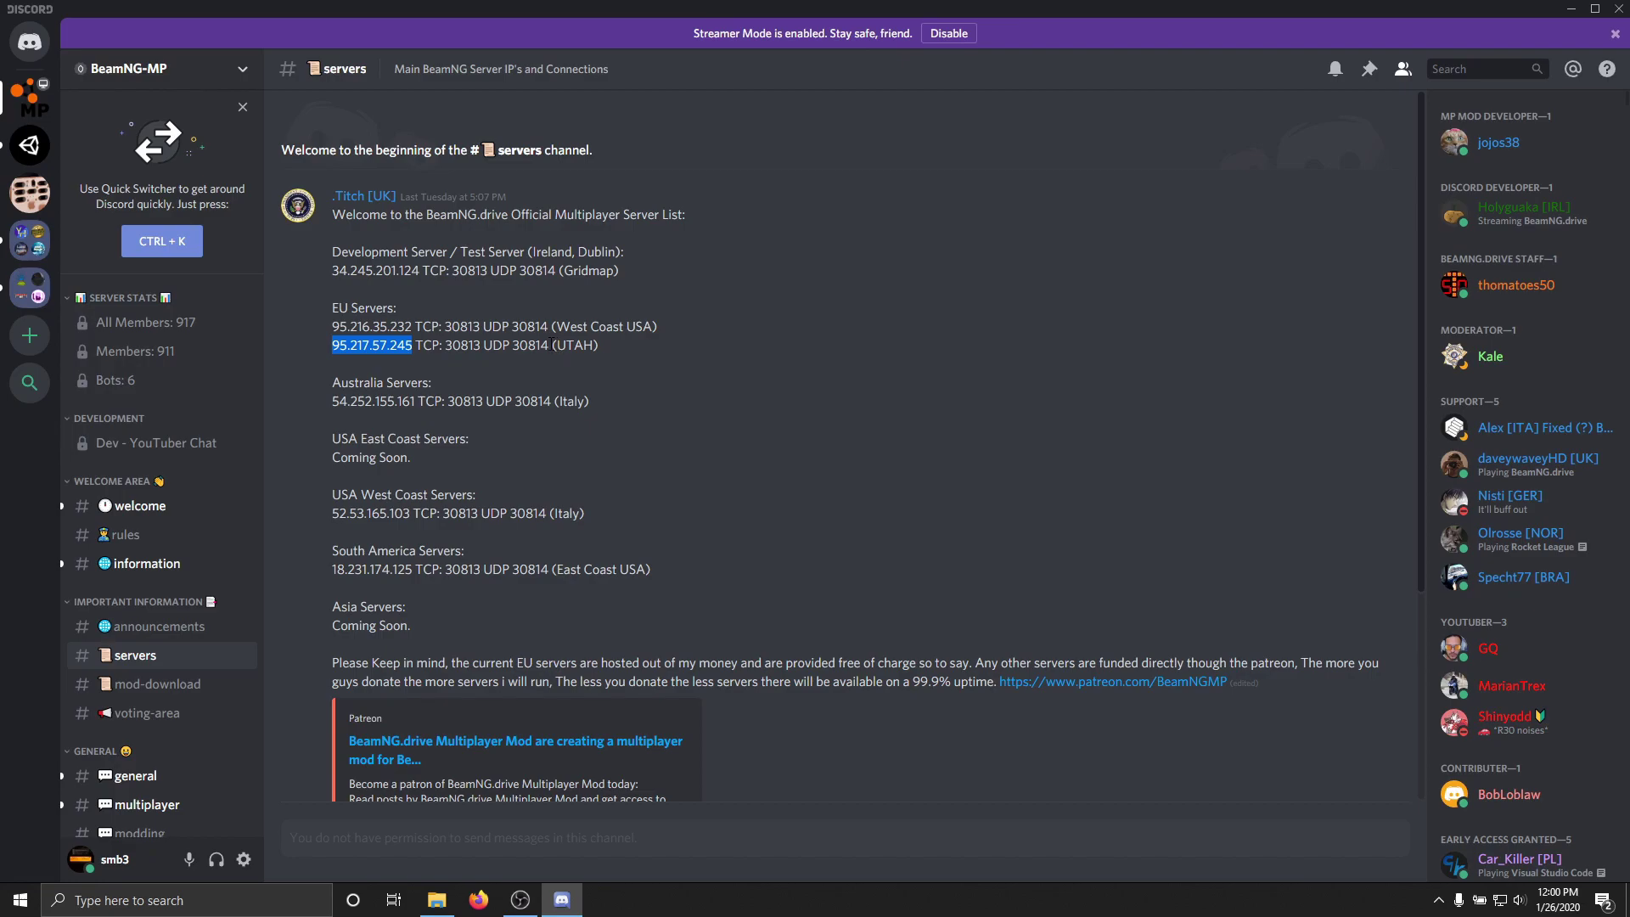
drag(552, 344, 599, 348)
click(607, 345)
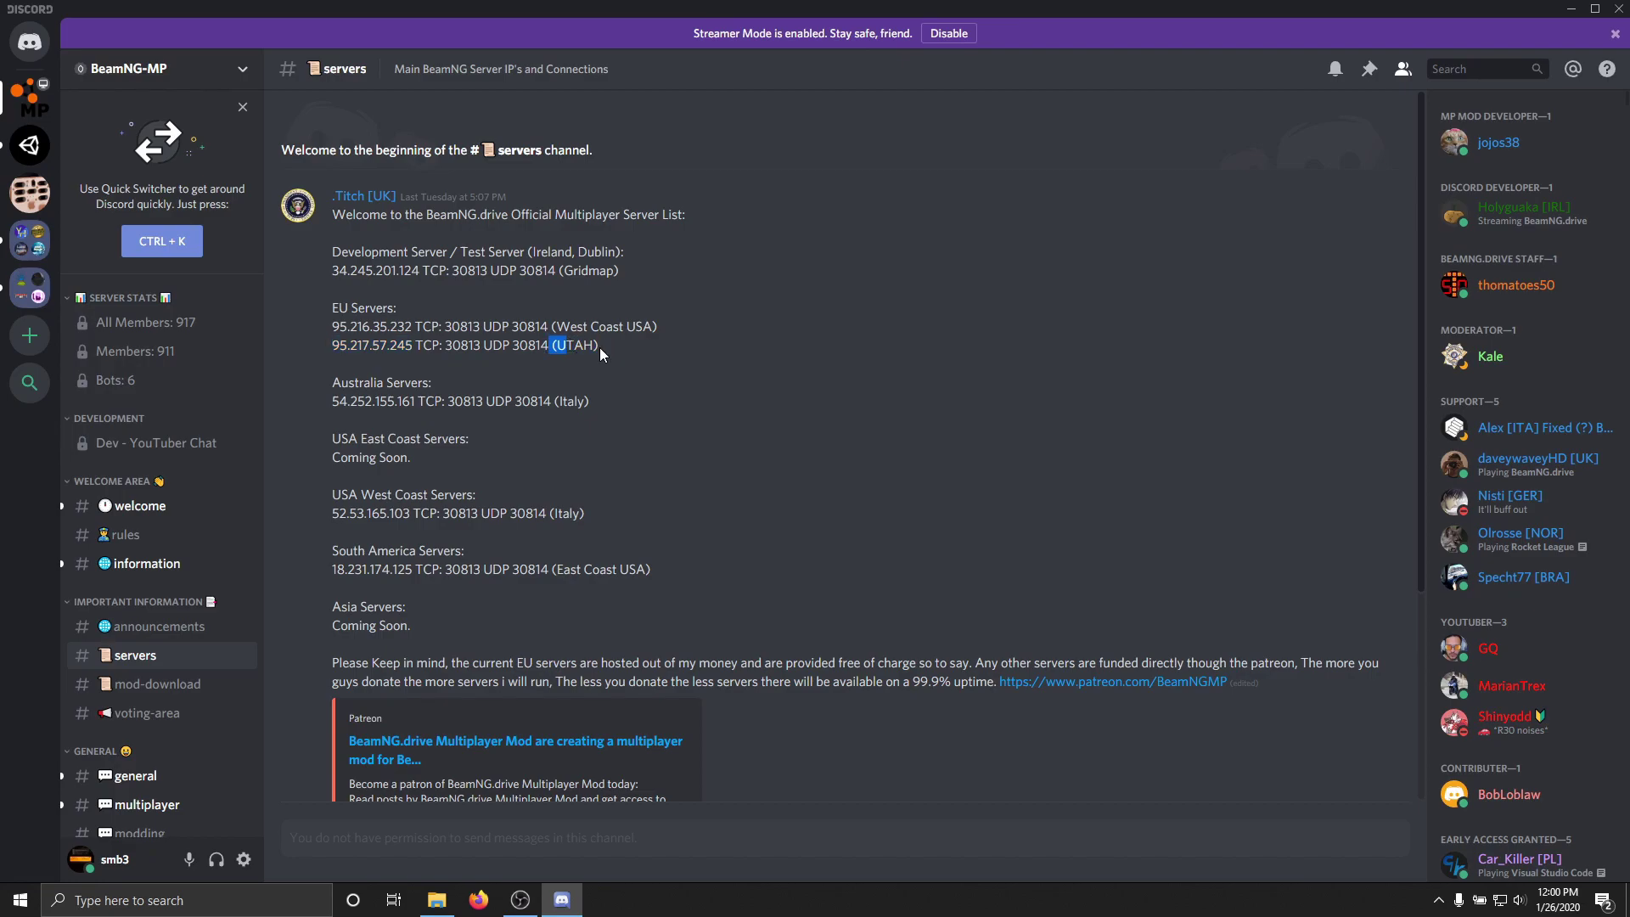
click(601, 348)
click(1571, 12)
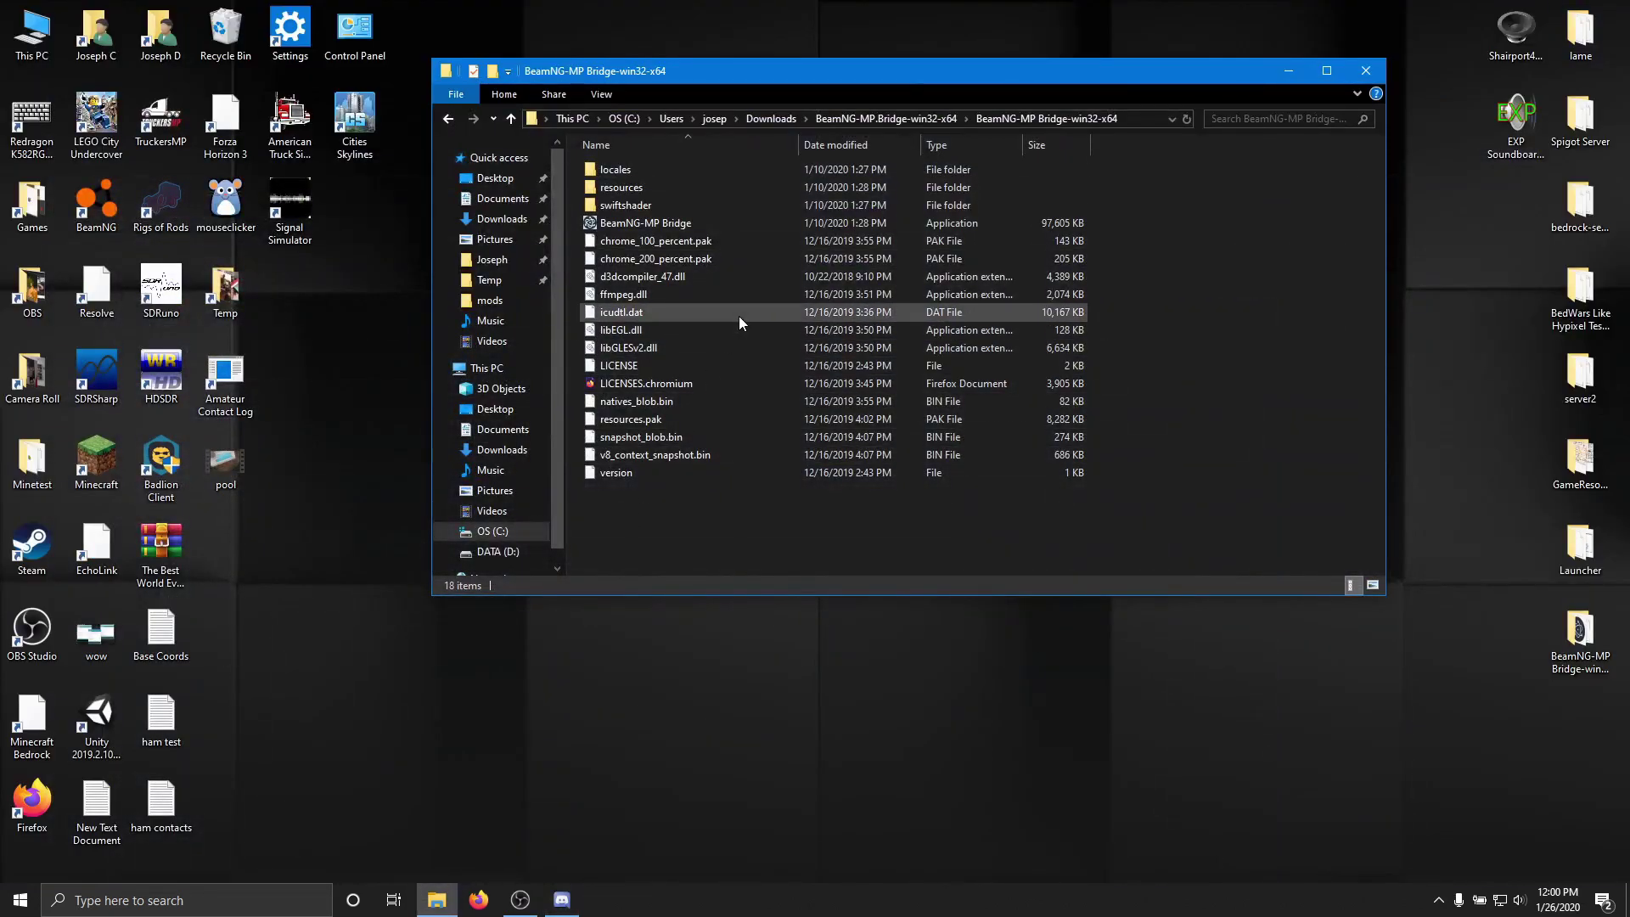
Launch BeamNG-MP Bridge from the extracted folder and set its Server IP to 95.217.57.245
double_click(664, 221)
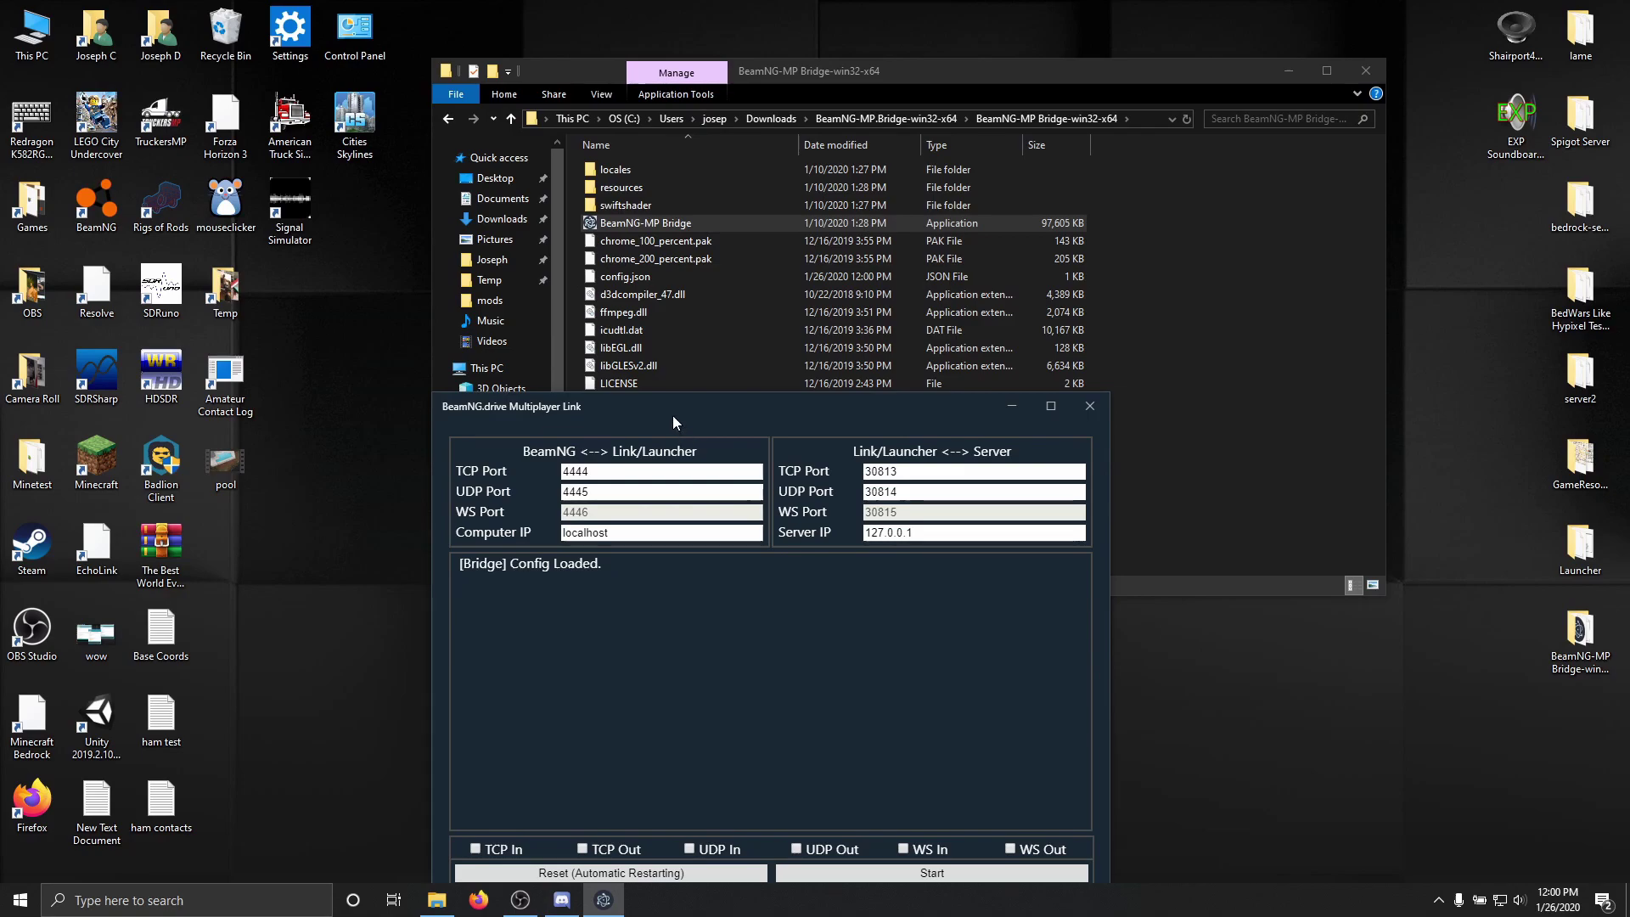
drag(668, 409, 956, 102)
drag(1229, 227, 1075, 225)
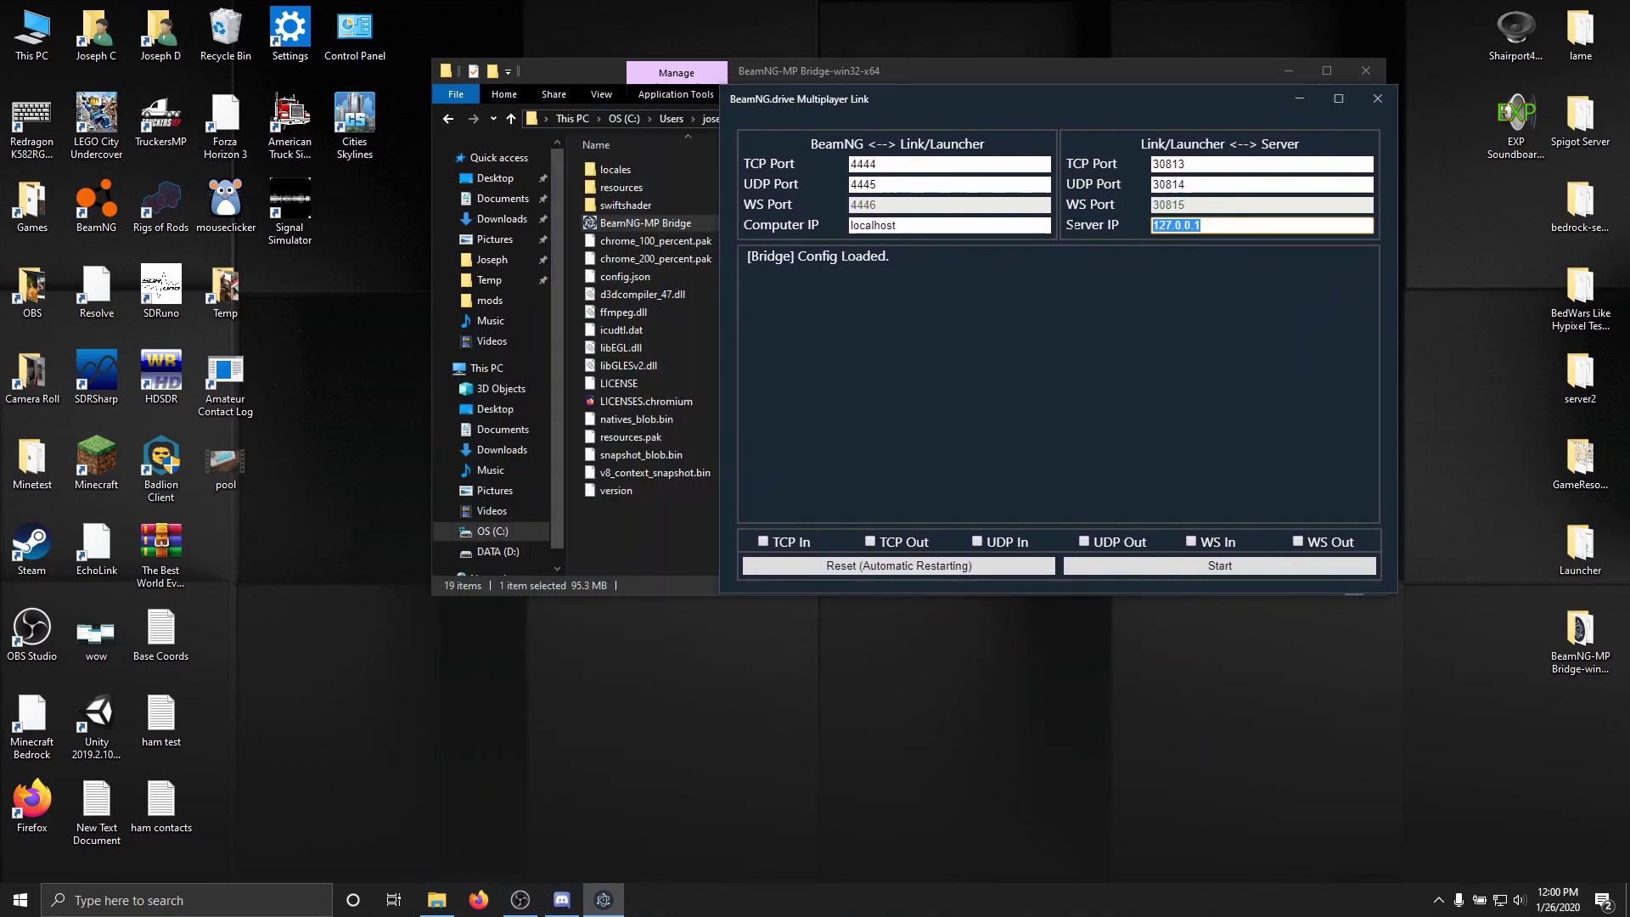
key(BackSpace)
key(ctrl+v)
drag(1017, 105, 1054, 91)
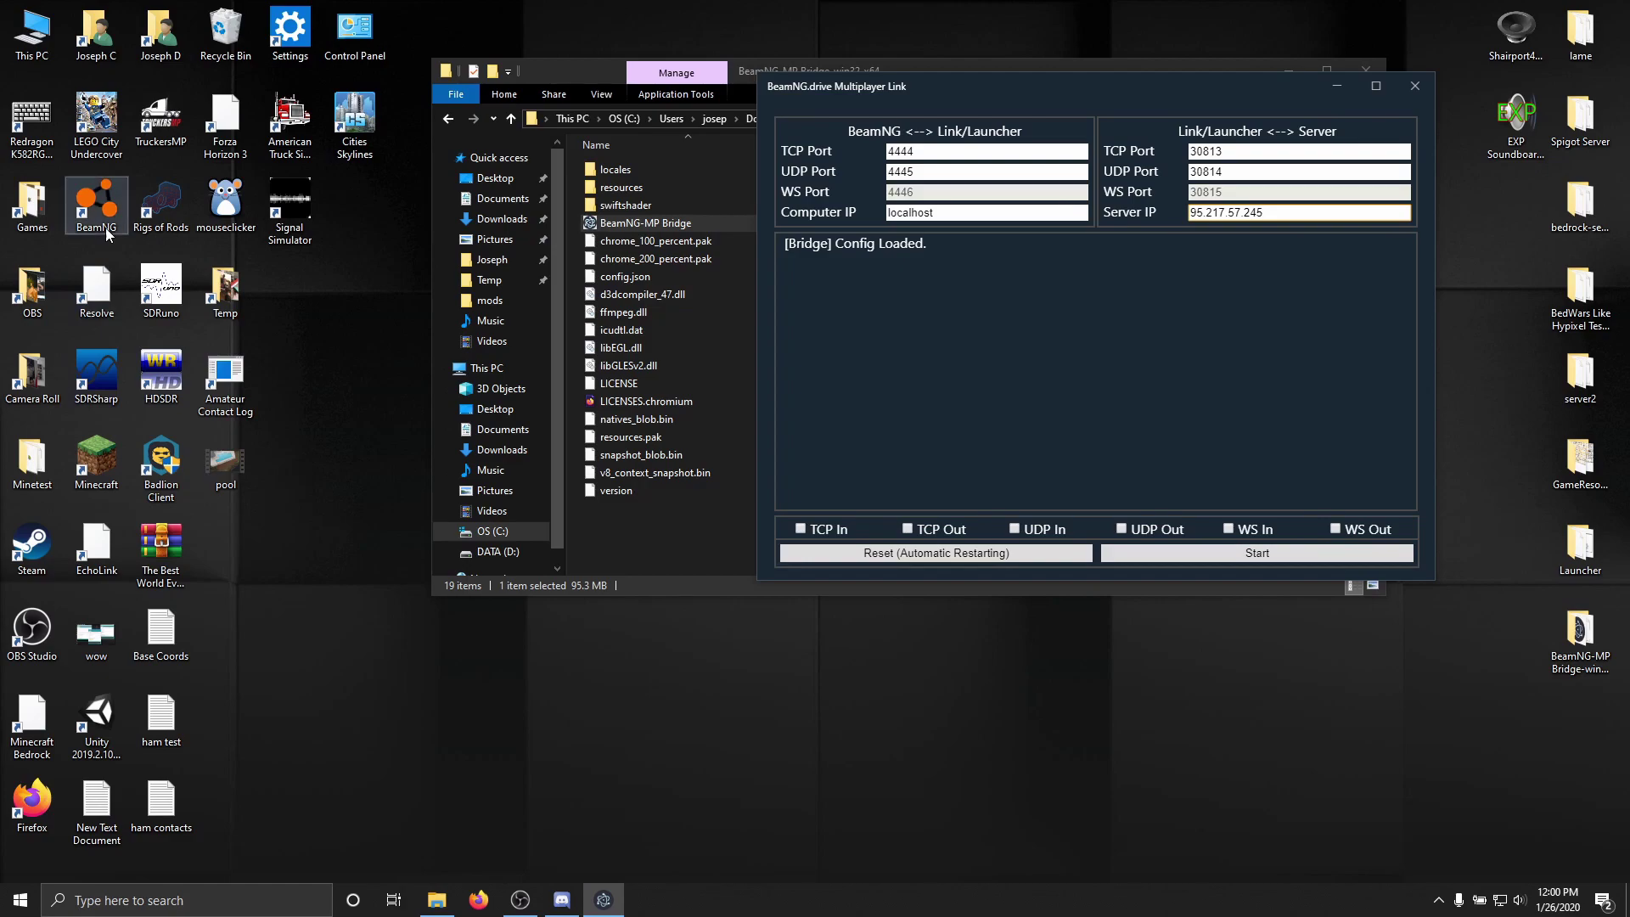
Launch BeamNG.drive and check the list of installed mods for beamng-mp
click(100, 206)
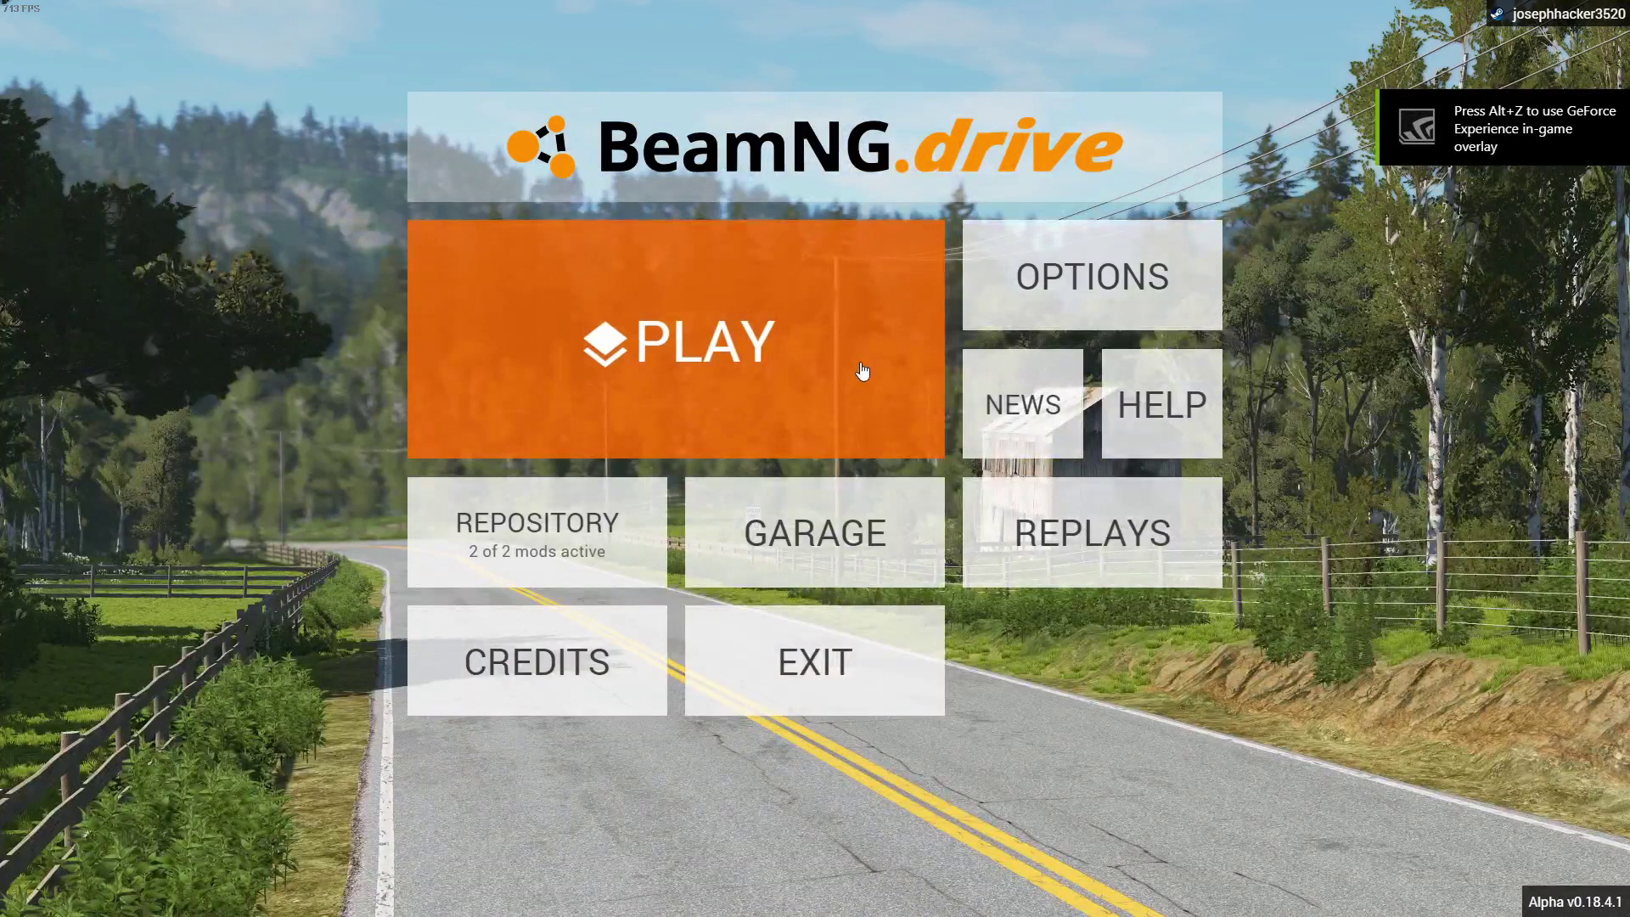
click(538, 550)
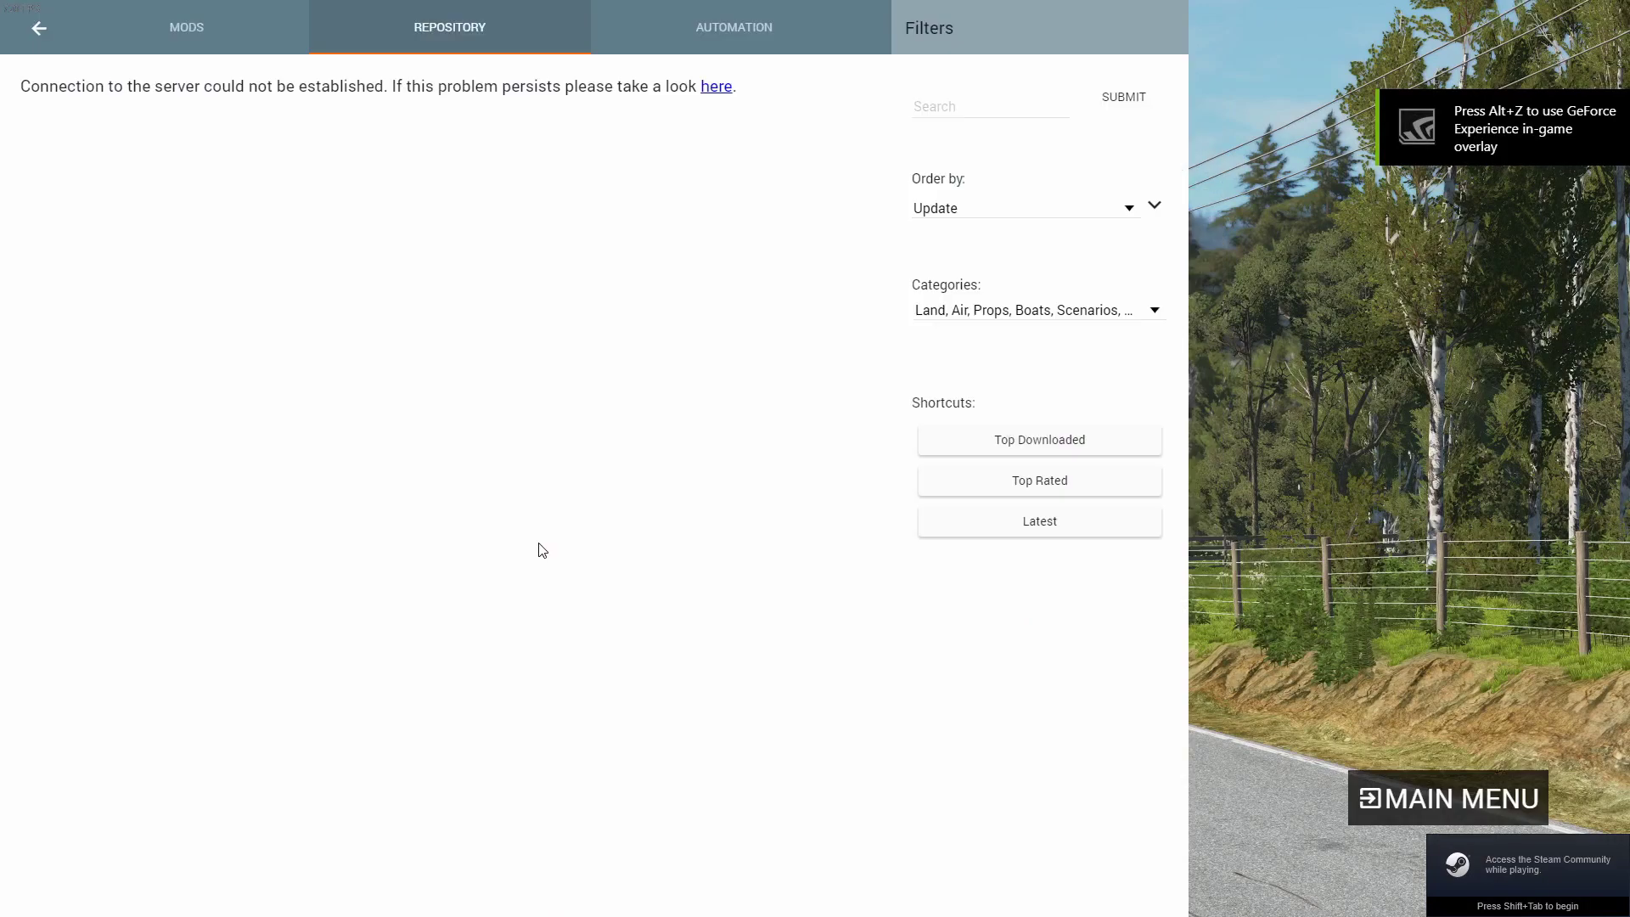
click(223, 23)
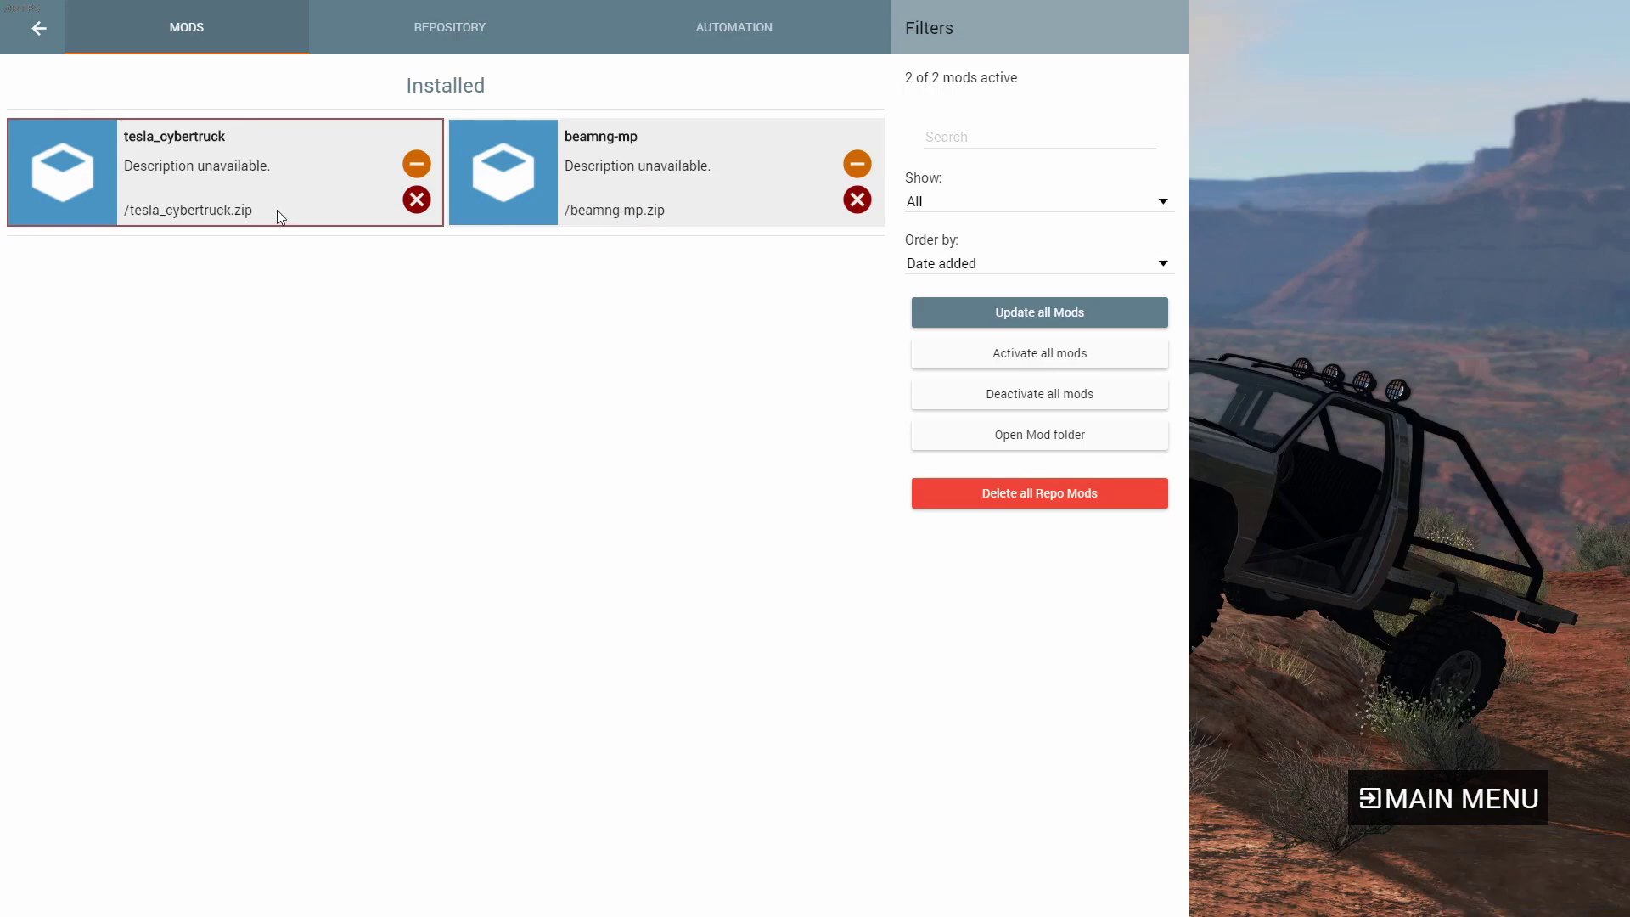
click(35, 34)
Start a Freeroam session on the Utah, USA map and spawn at the Auto Repair Zone
click(837, 277)
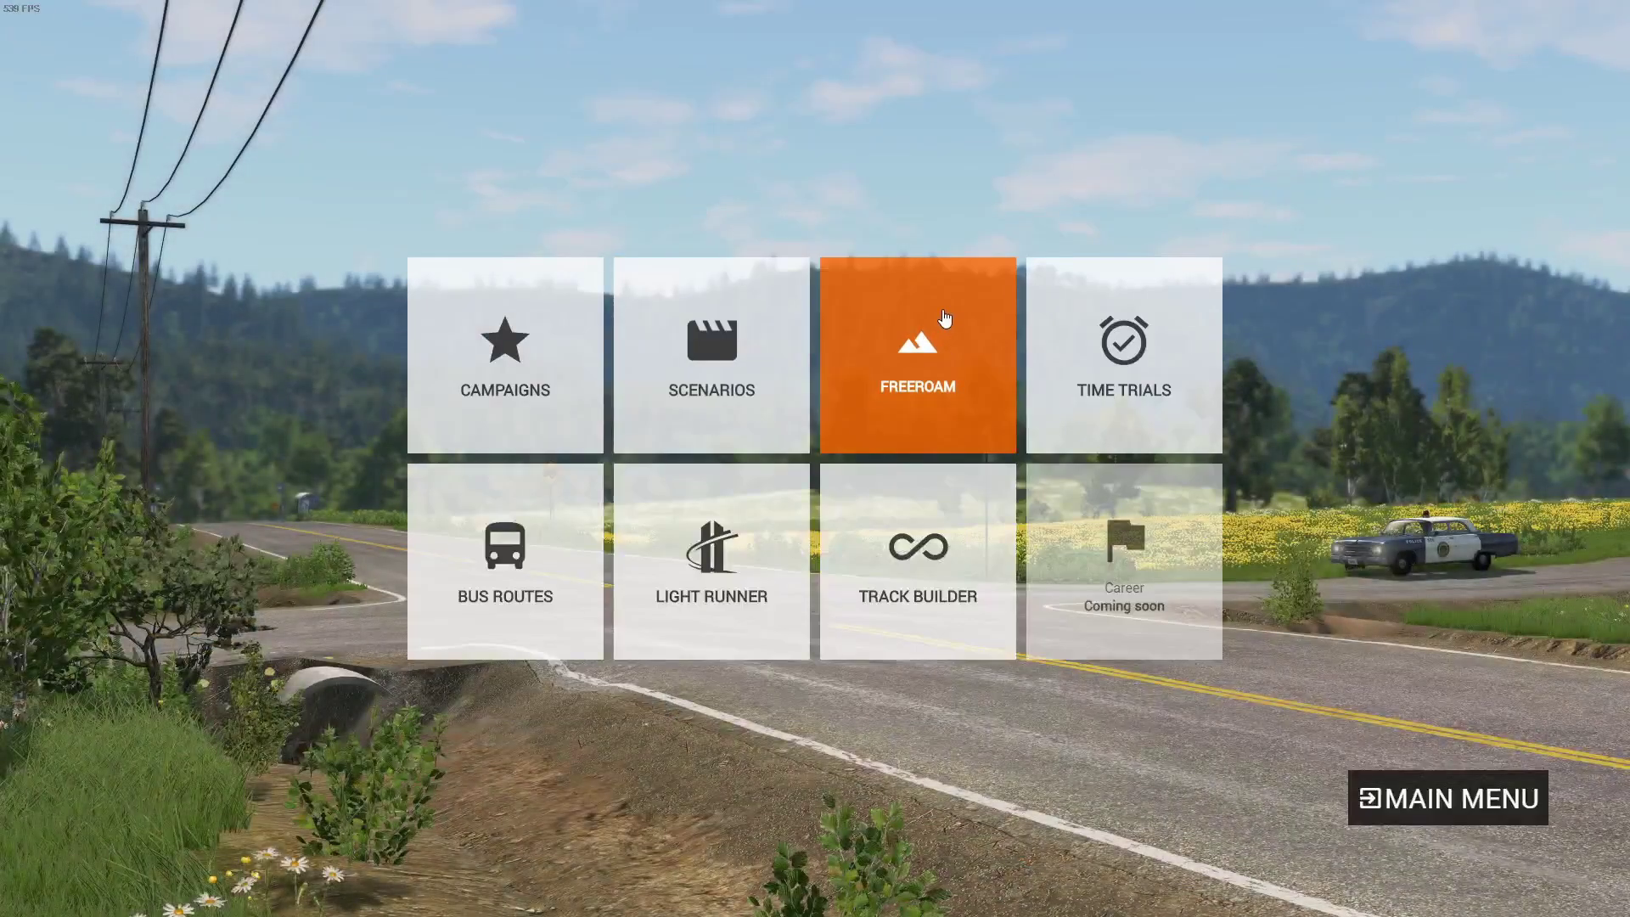
click(945, 318)
scroll(761, 473, down, 3)
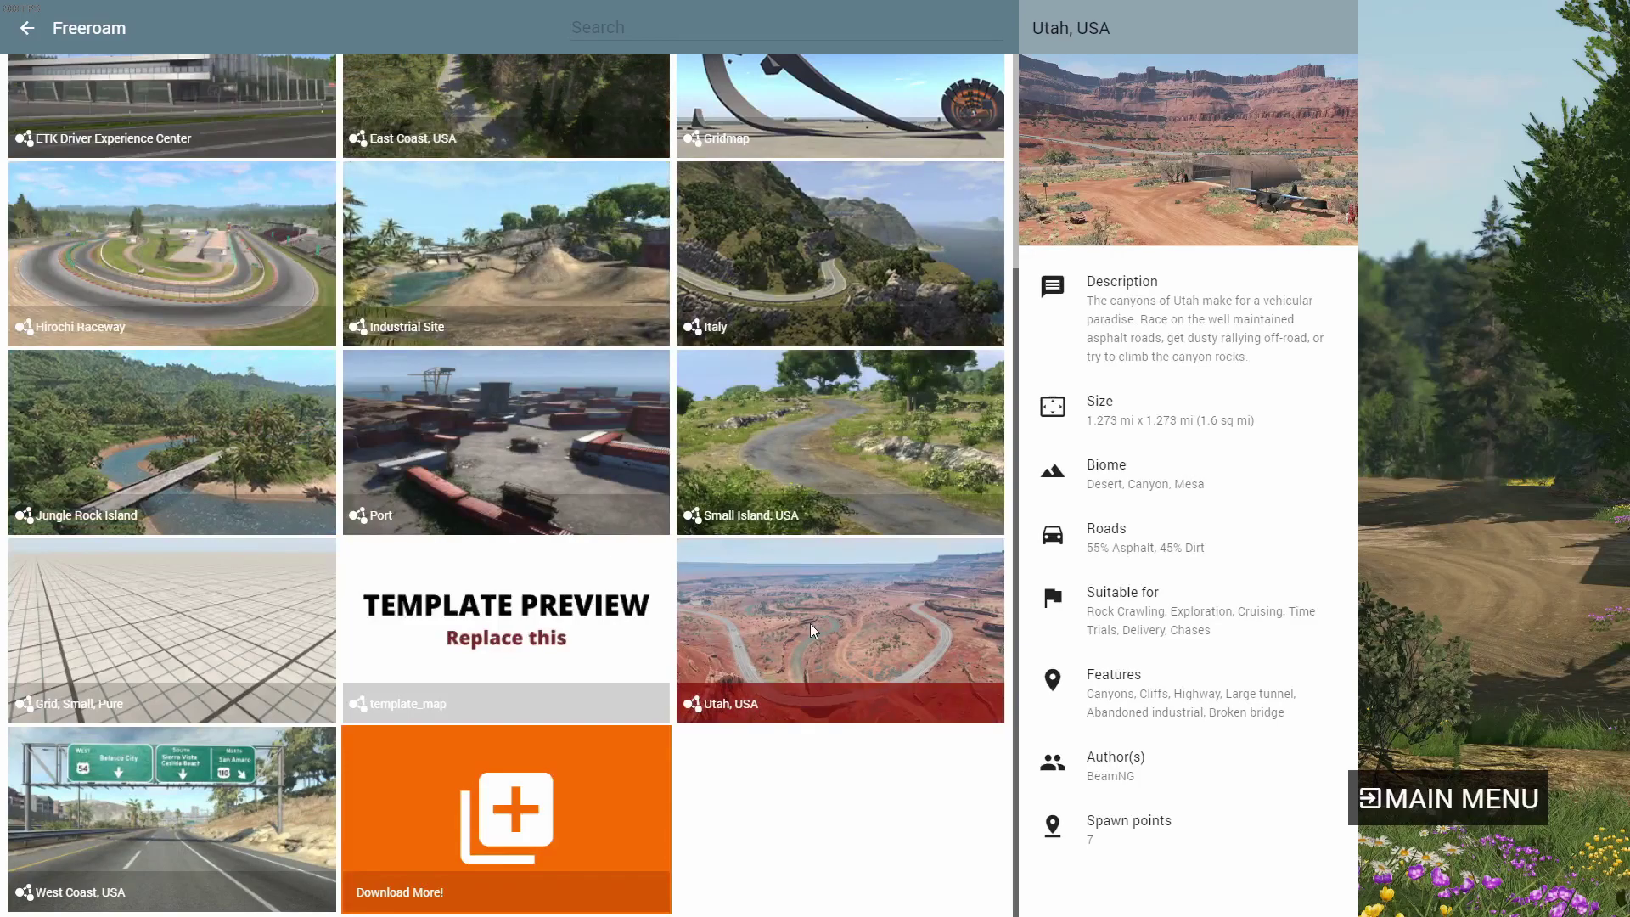
click(832, 629)
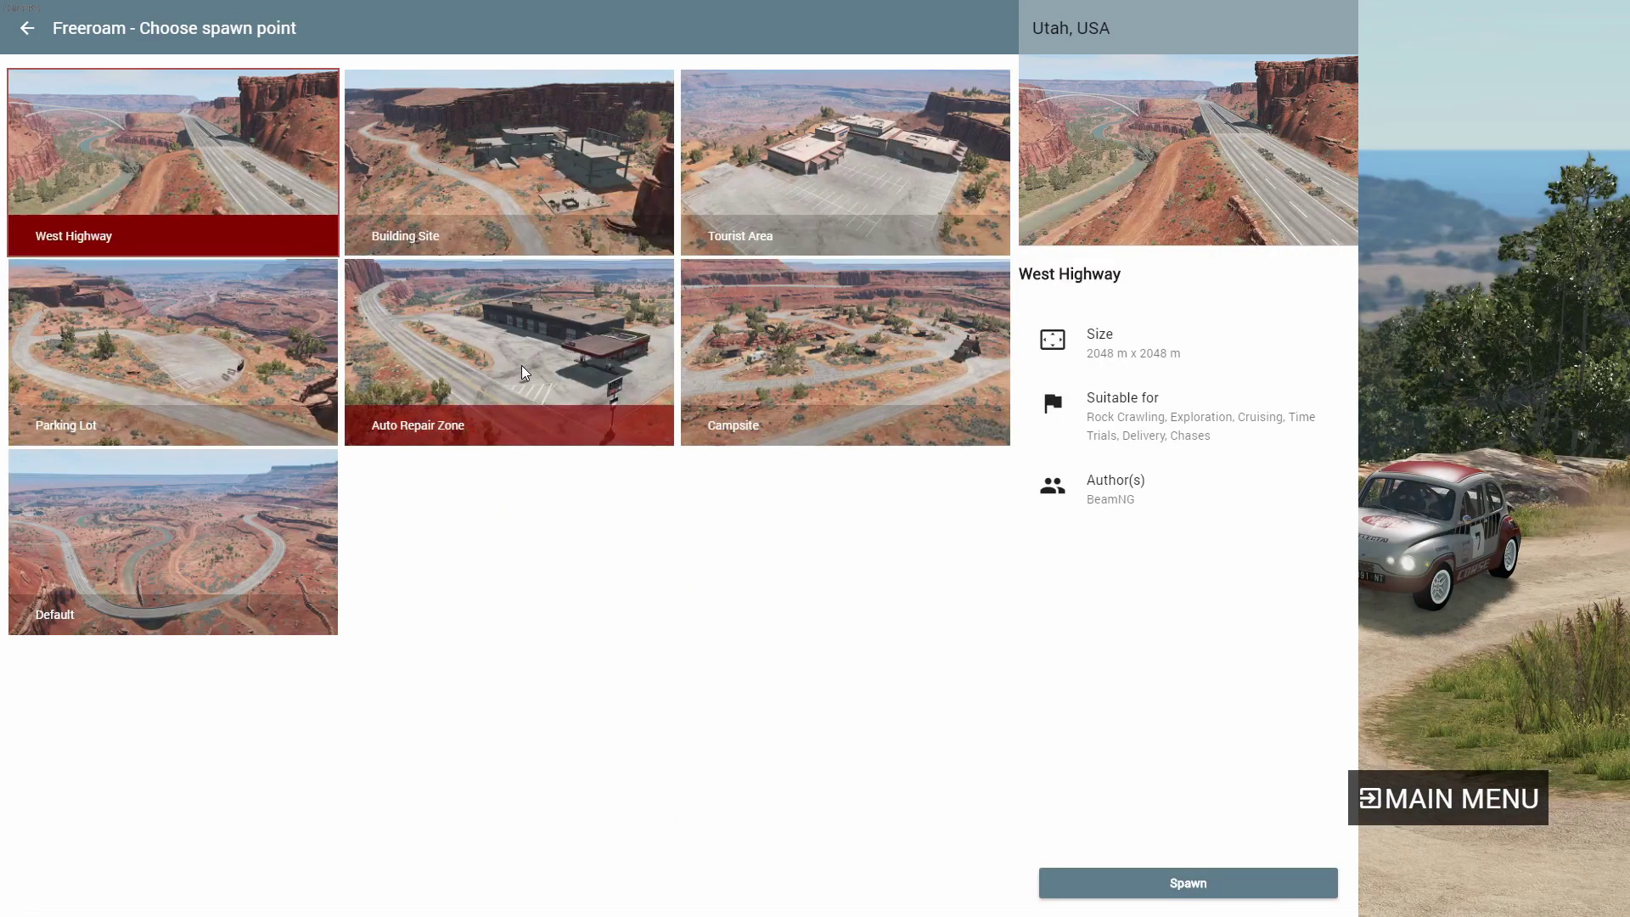
click(472, 358)
click(105, 584)
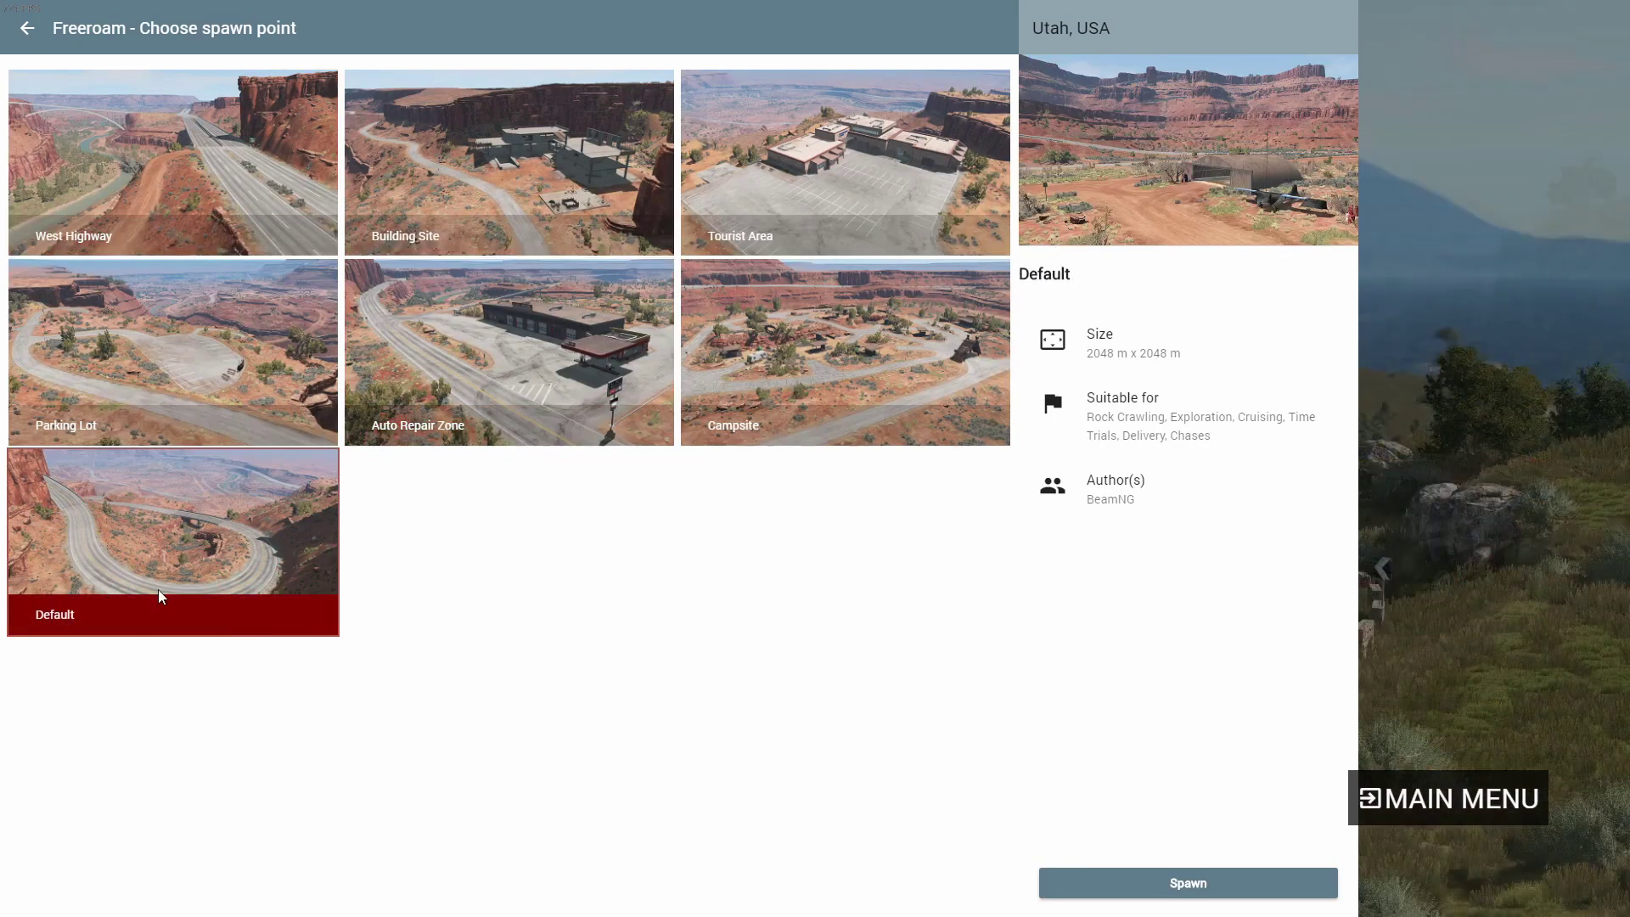
click(456, 347)
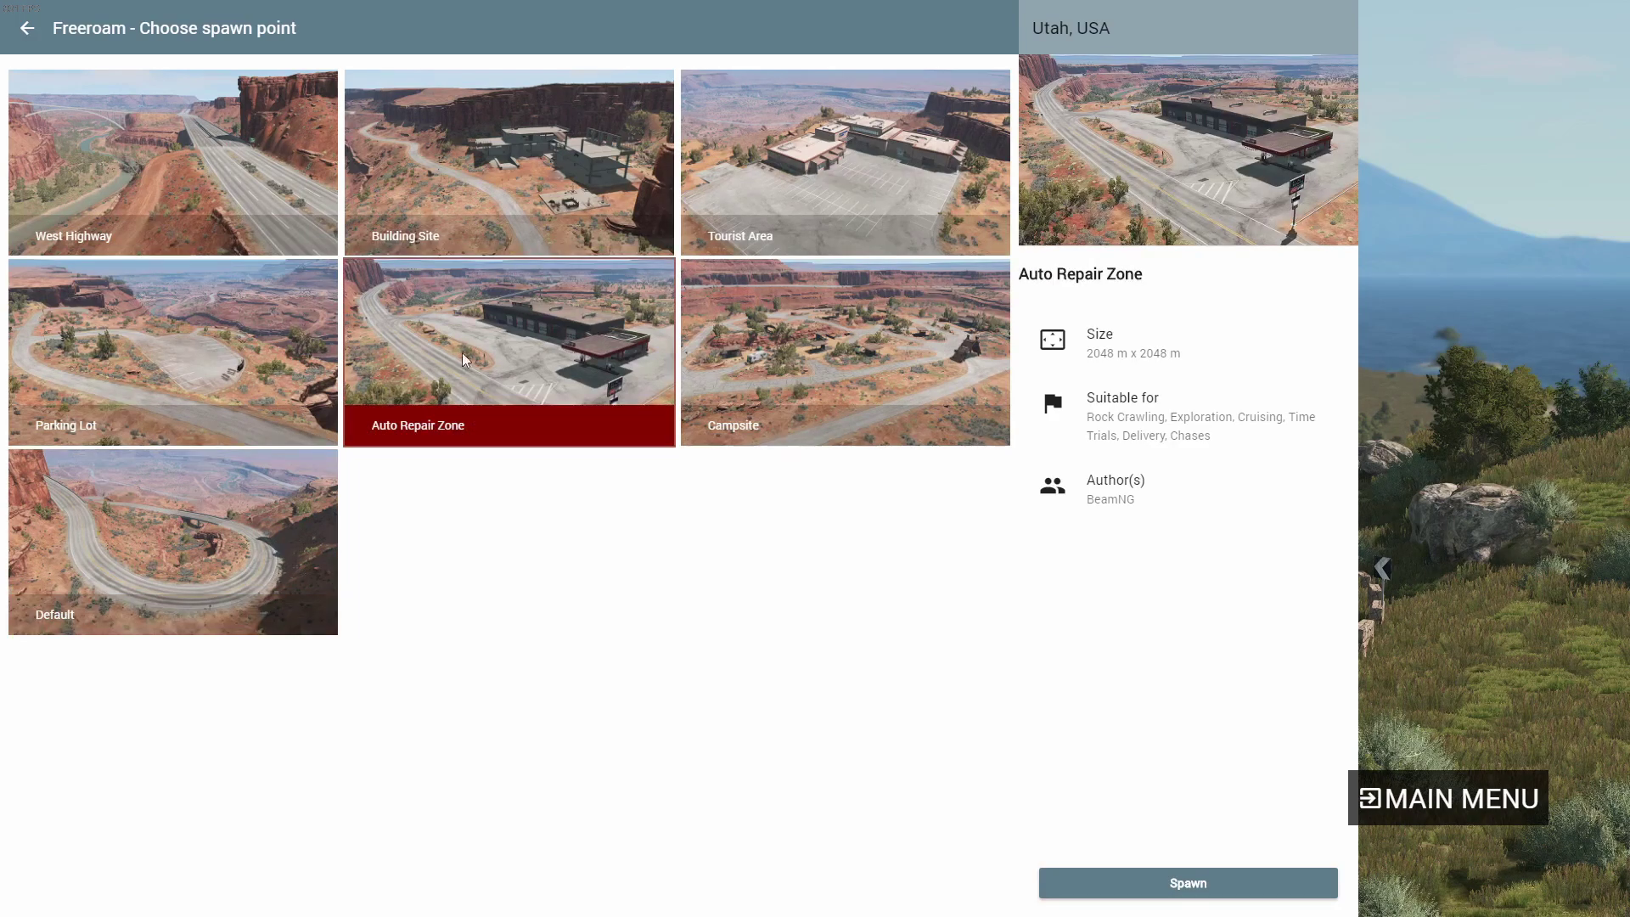
click(1124, 897)
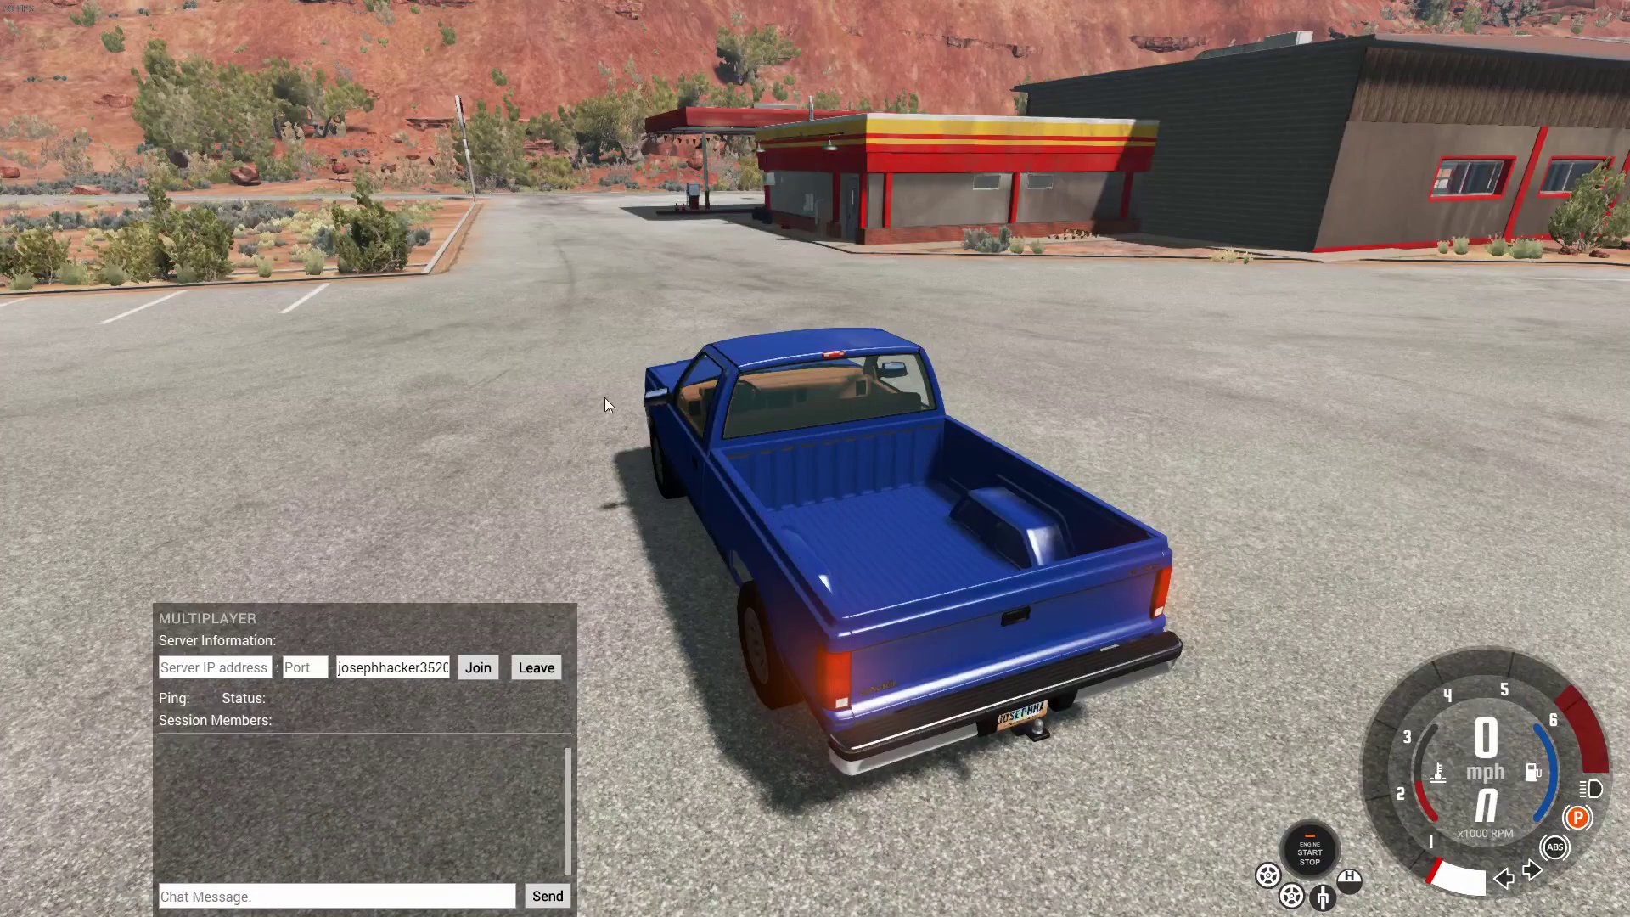
Switch to the BeamNG.drive Multiplayer Link window, move it over the game and check its Server IP entry
drag(835, 528, 798, 501)
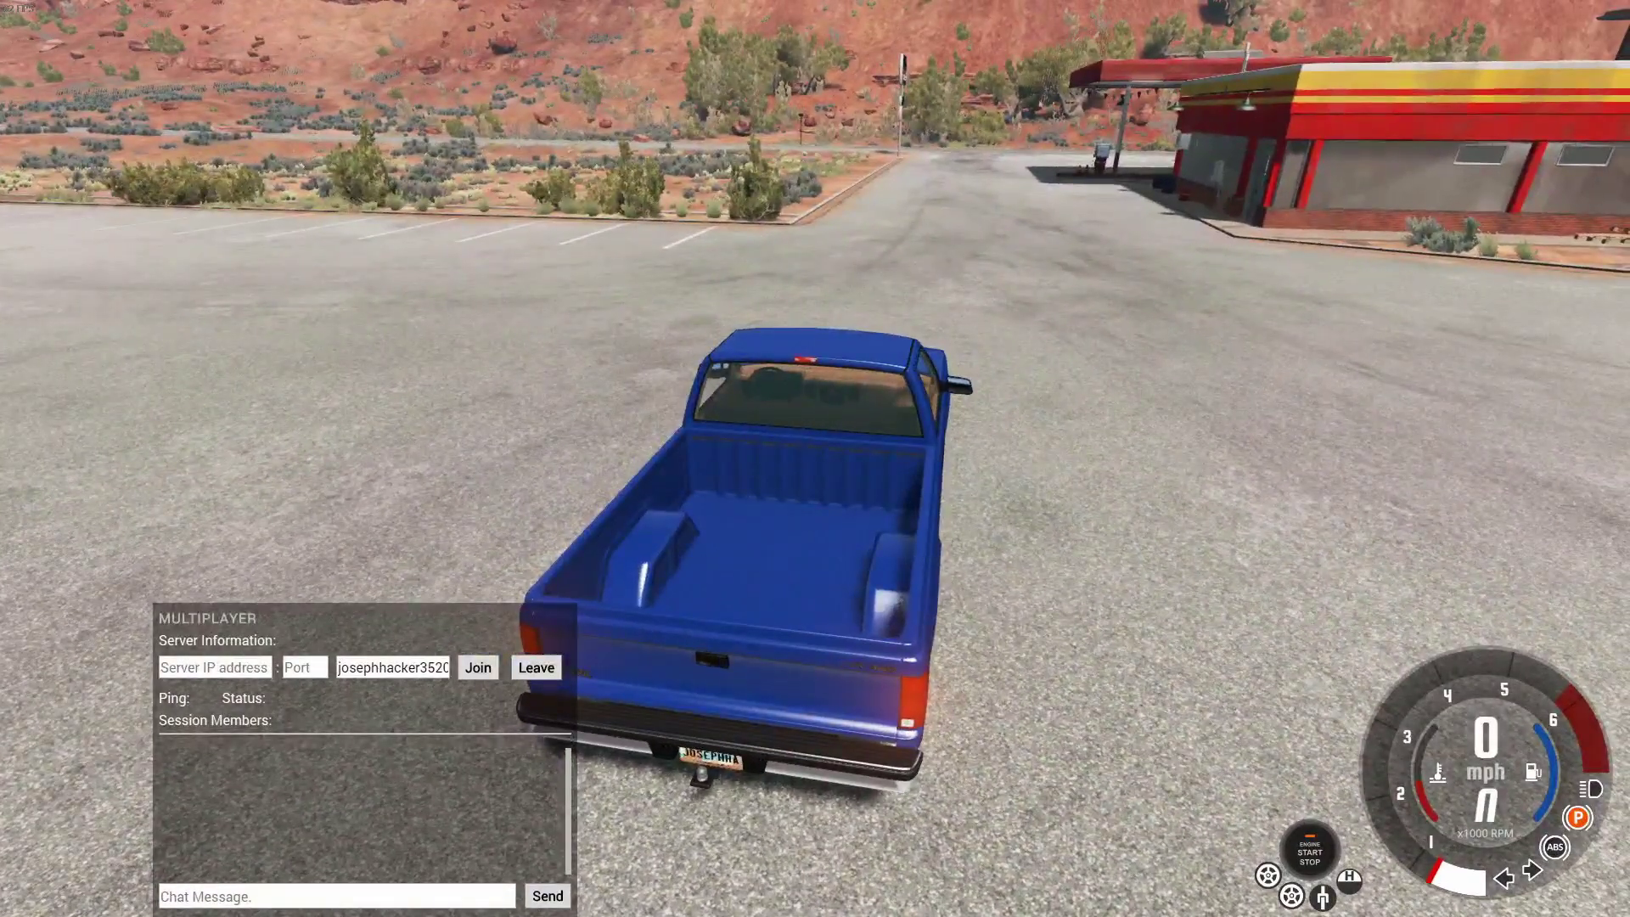
key(alt+Tab)
drag(1051, 388, 773, 163)
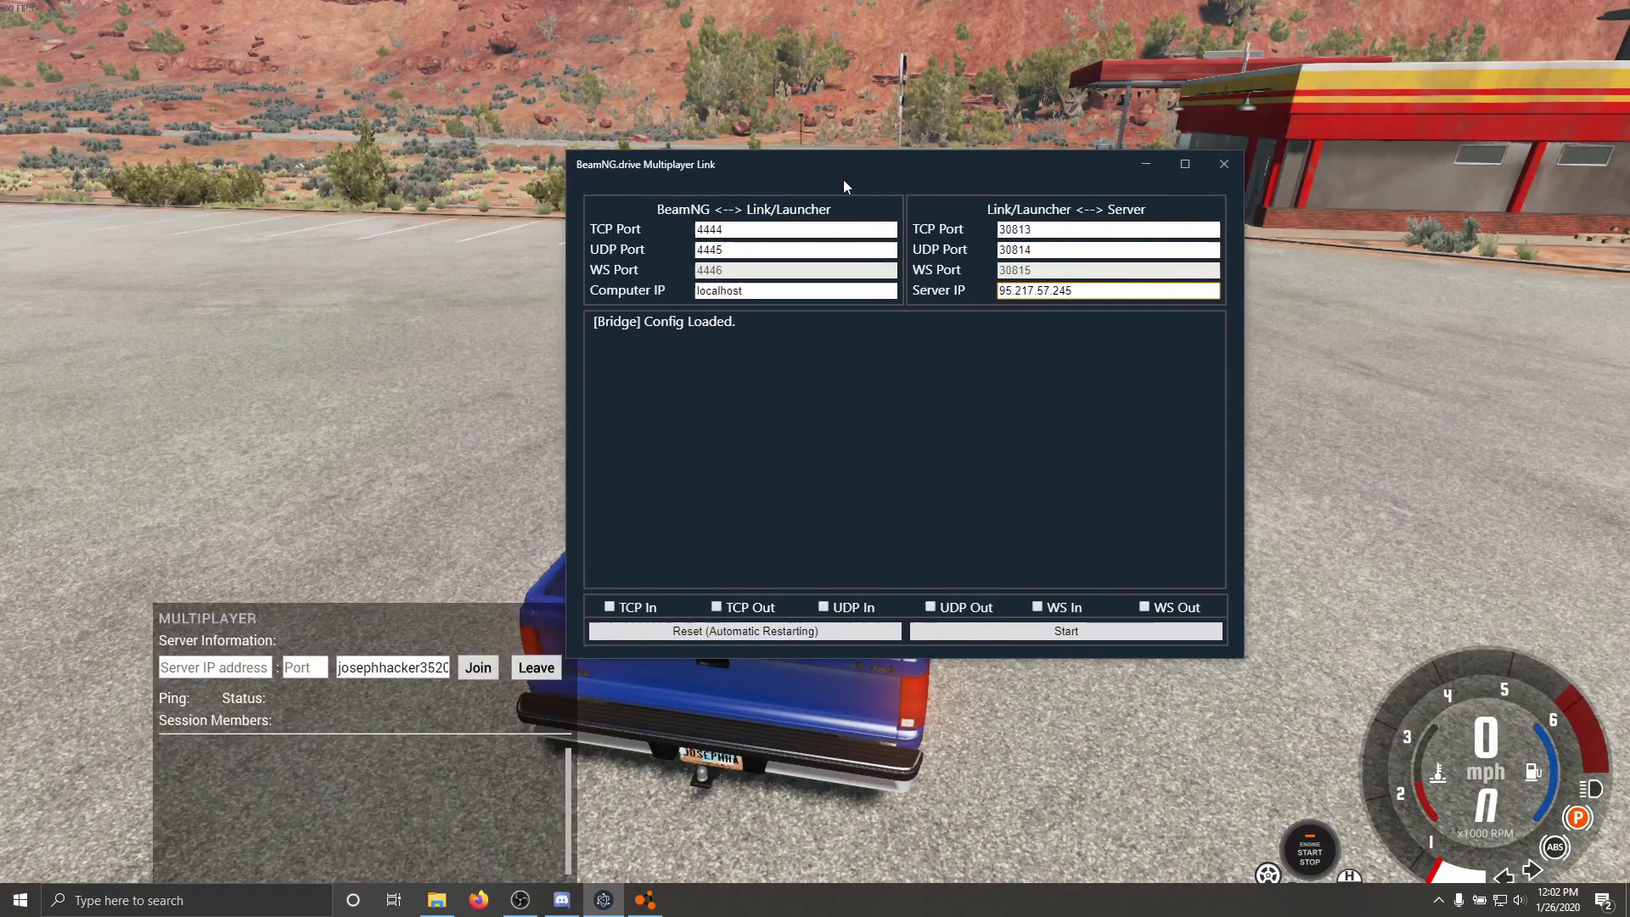
click(994, 292)
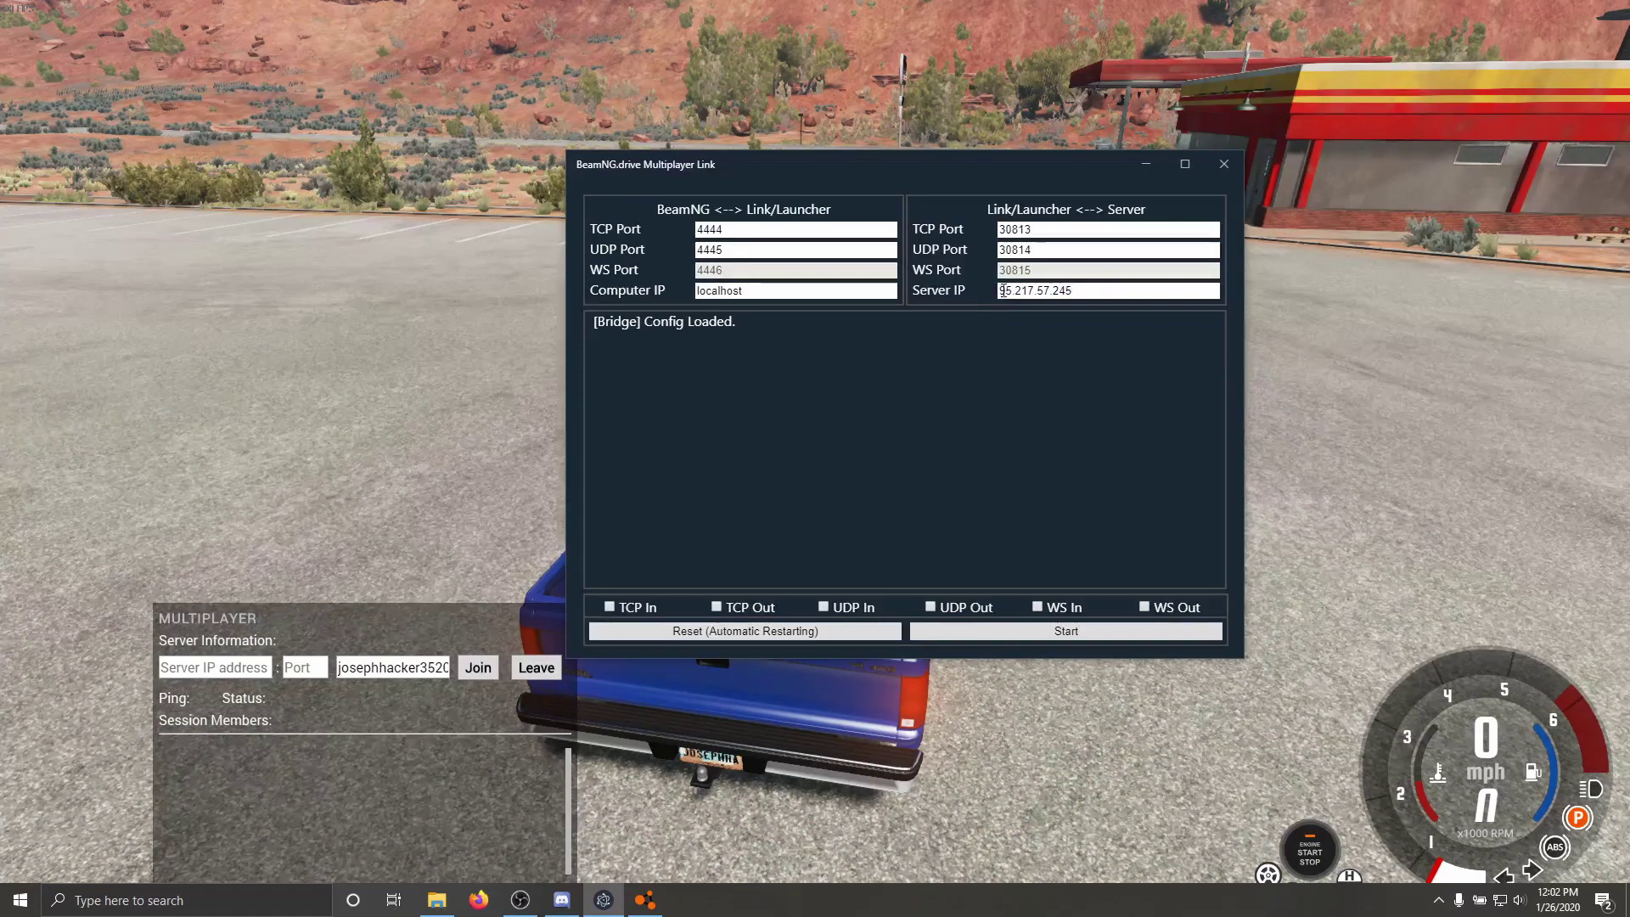
drag(1004, 291, 1070, 292)
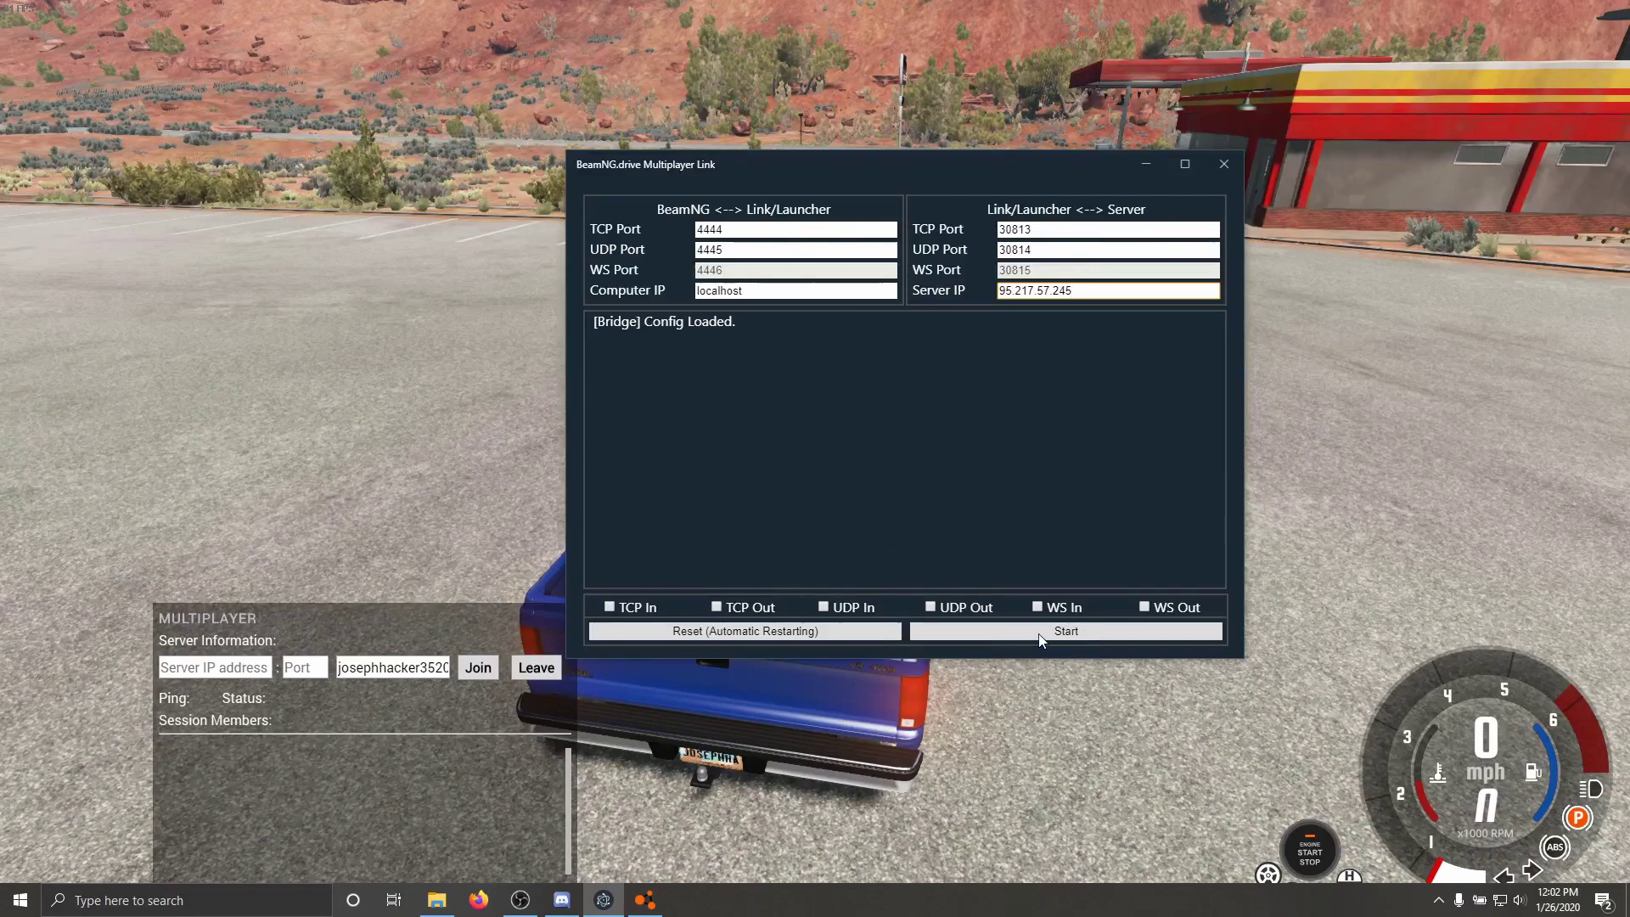
Start the bridge and allow it through Windows Defender Firewall on private and public networks
click(1066, 630)
click(621, 495)
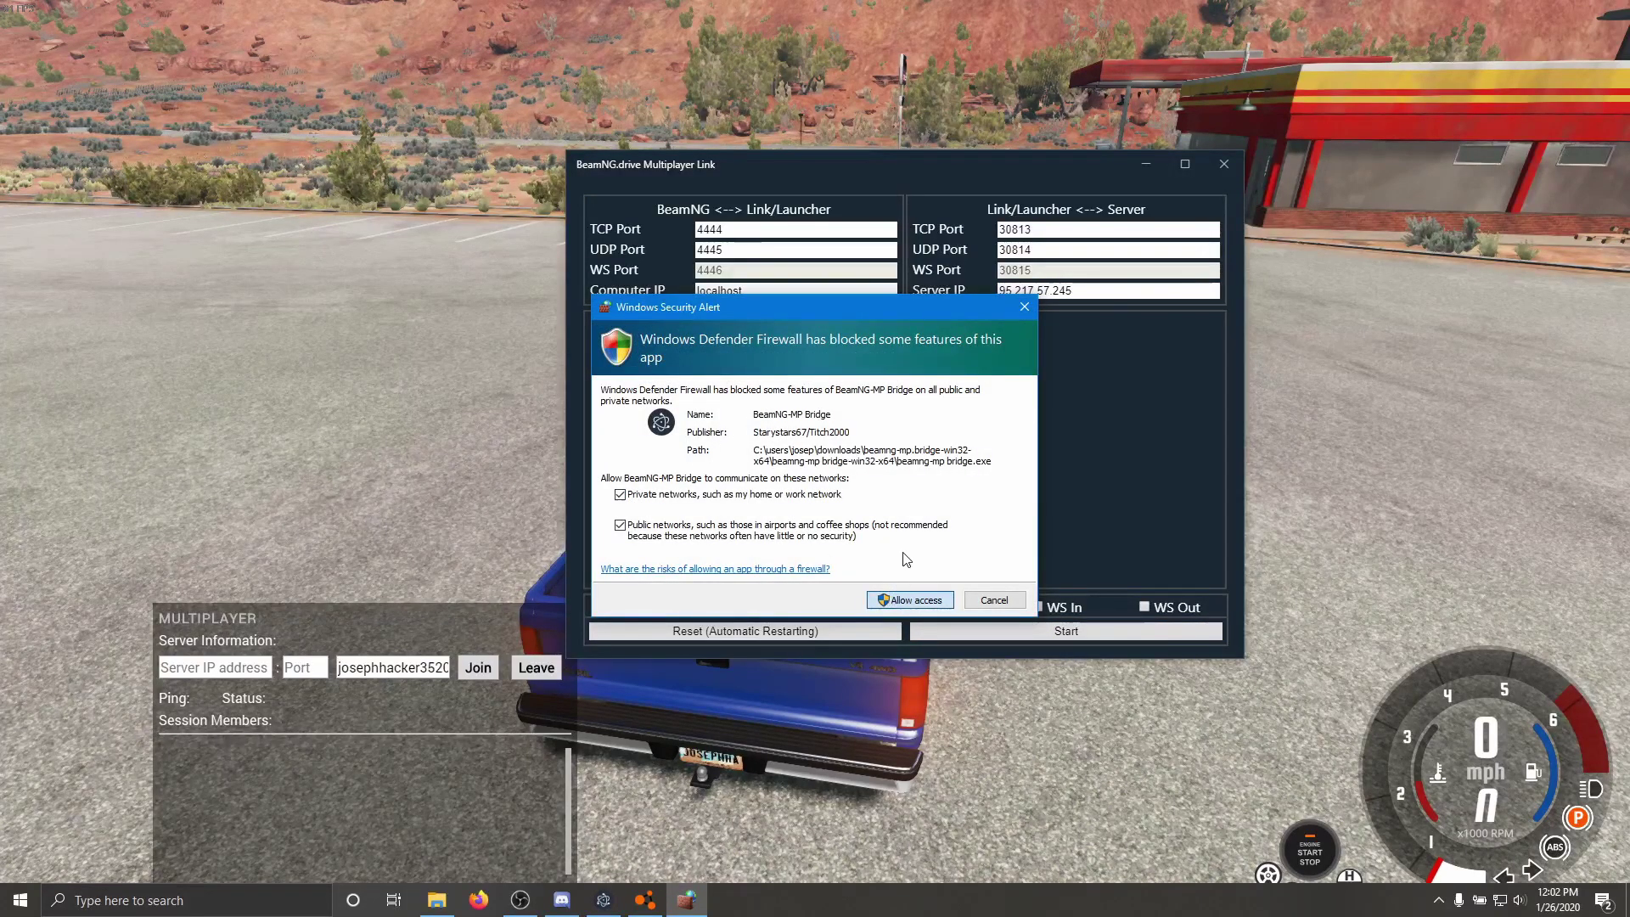
click(909, 599)
drag(870, 174, 902, 211)
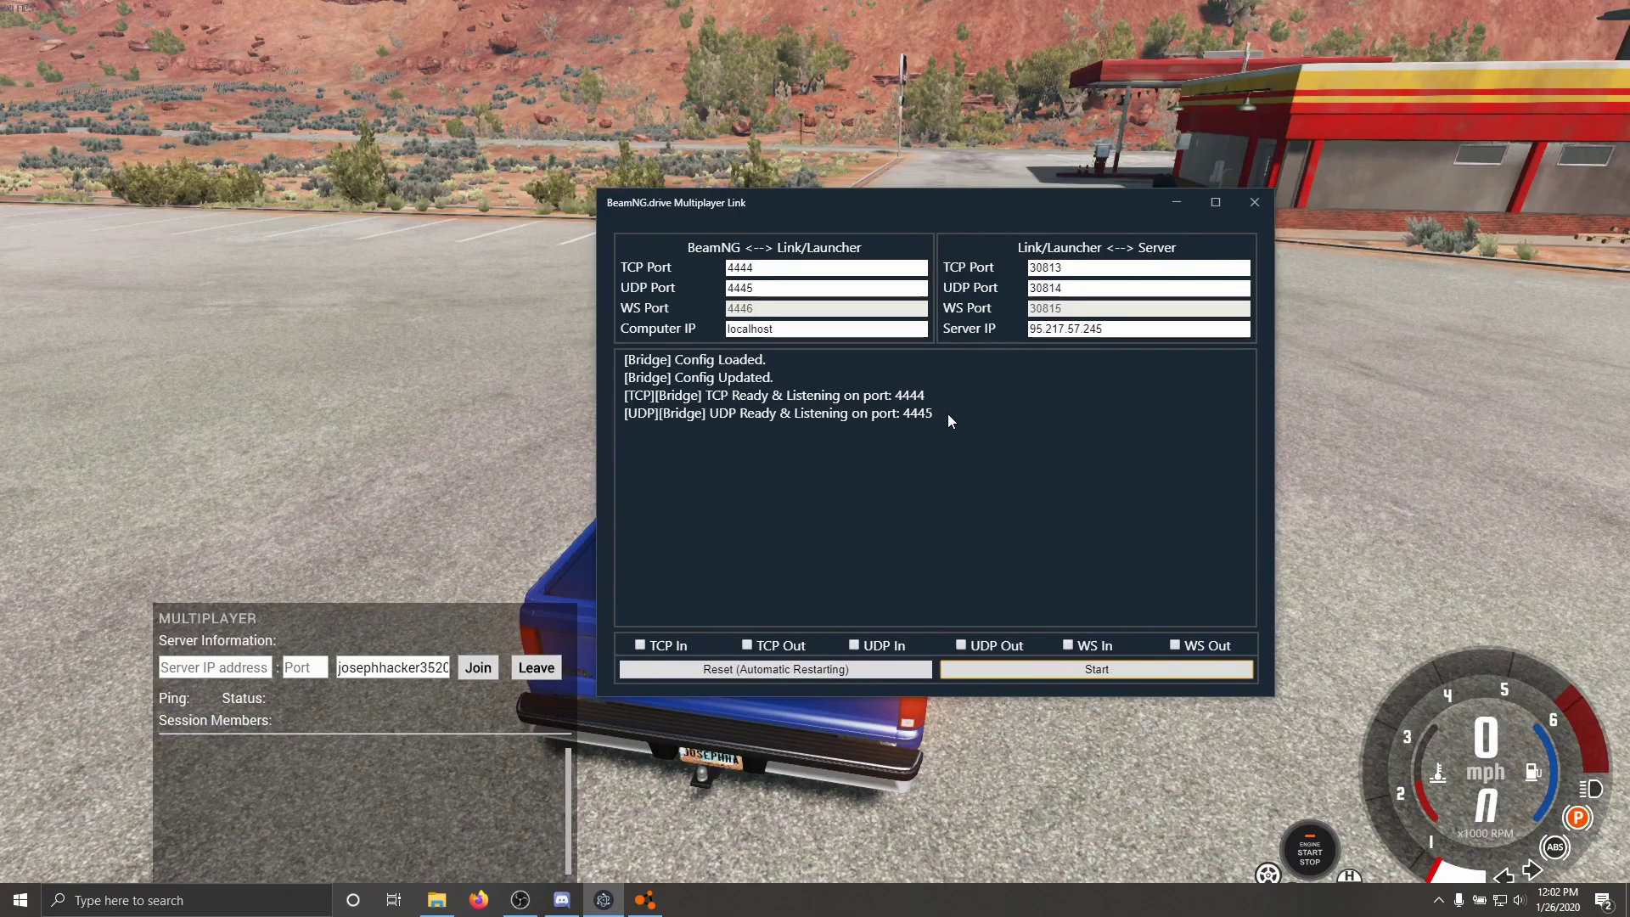
Return to the game and join the multiplayer session, leaving the server IP and port fields empty
click(338, 343)
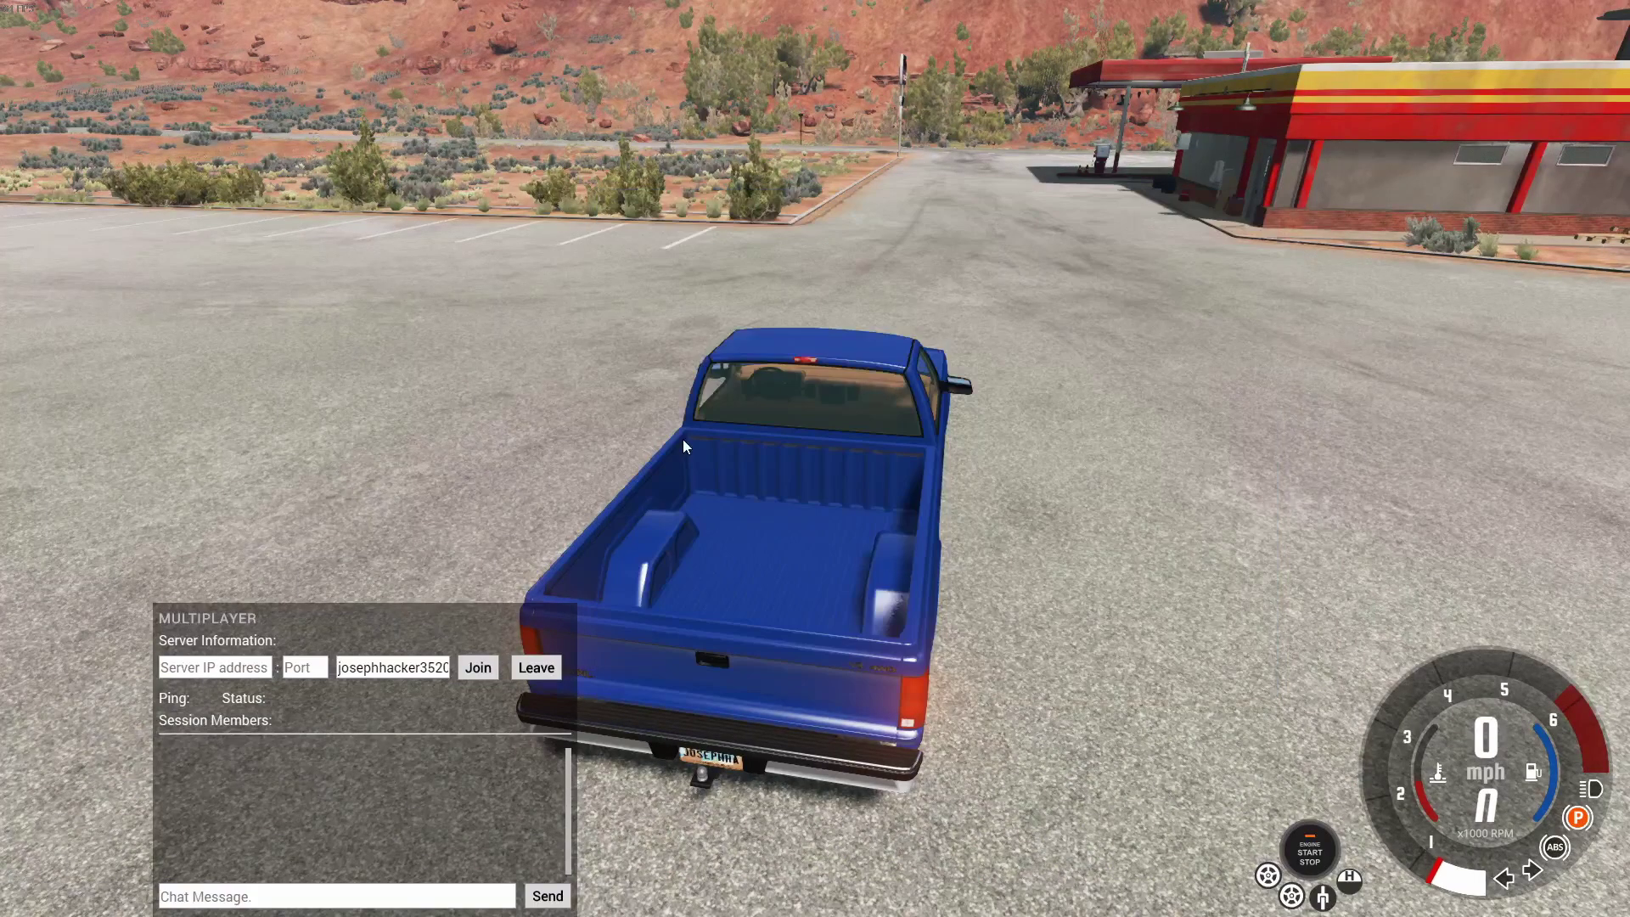
drag(683, 440, 484, 536)
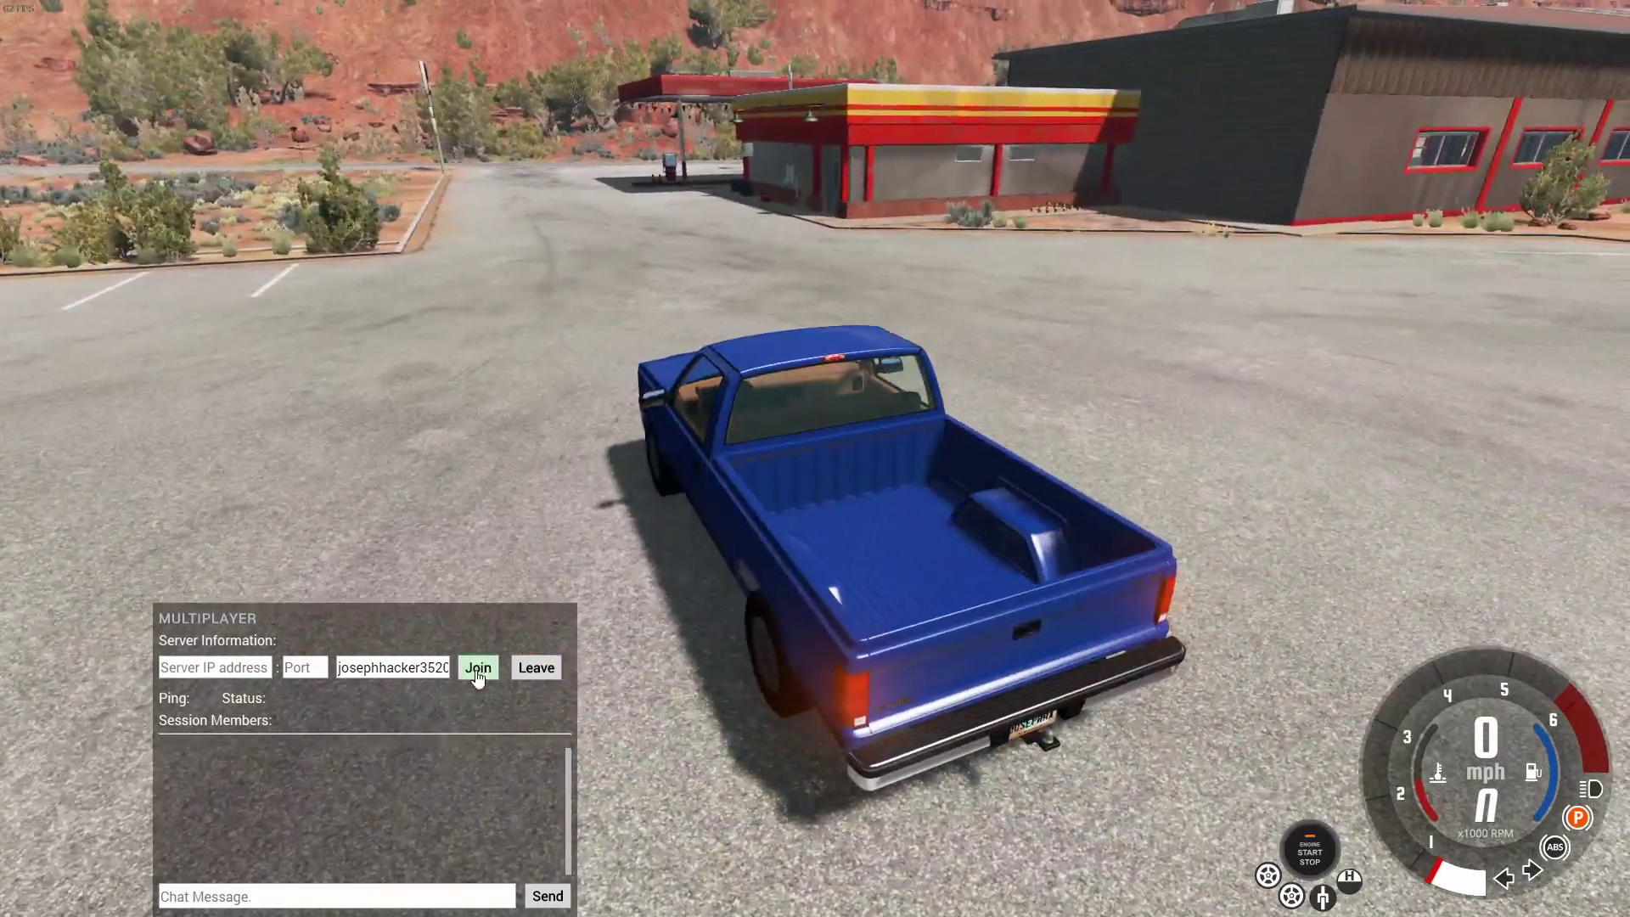
click(478, 668)
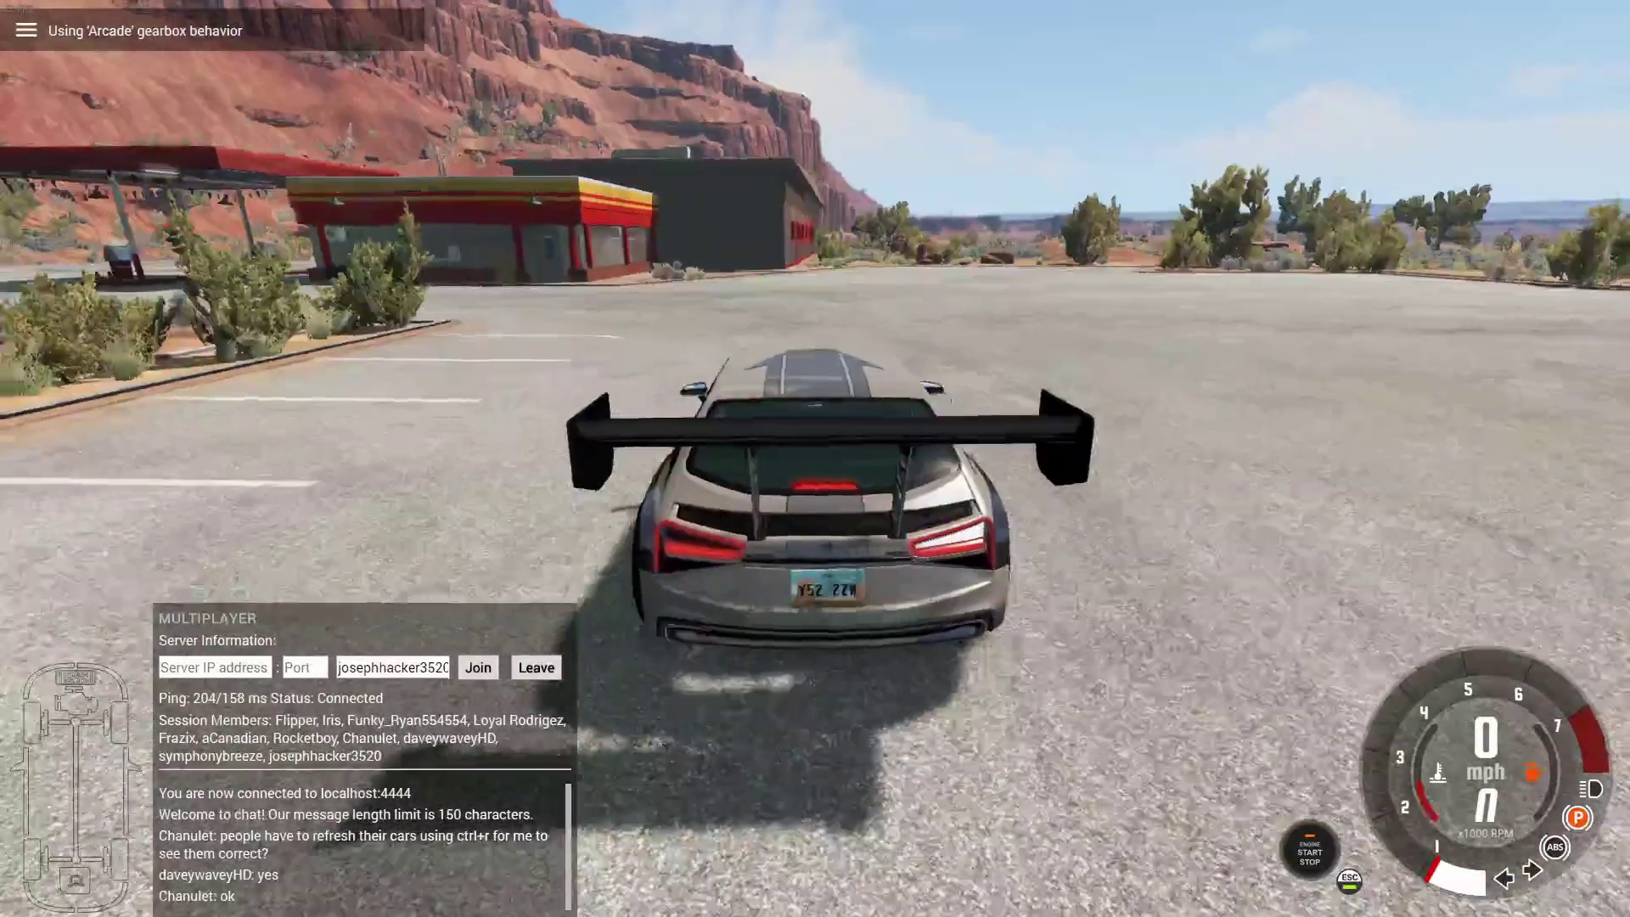
Follow the sports car with the large rear wing past the gas station and along the road
key(Tab)
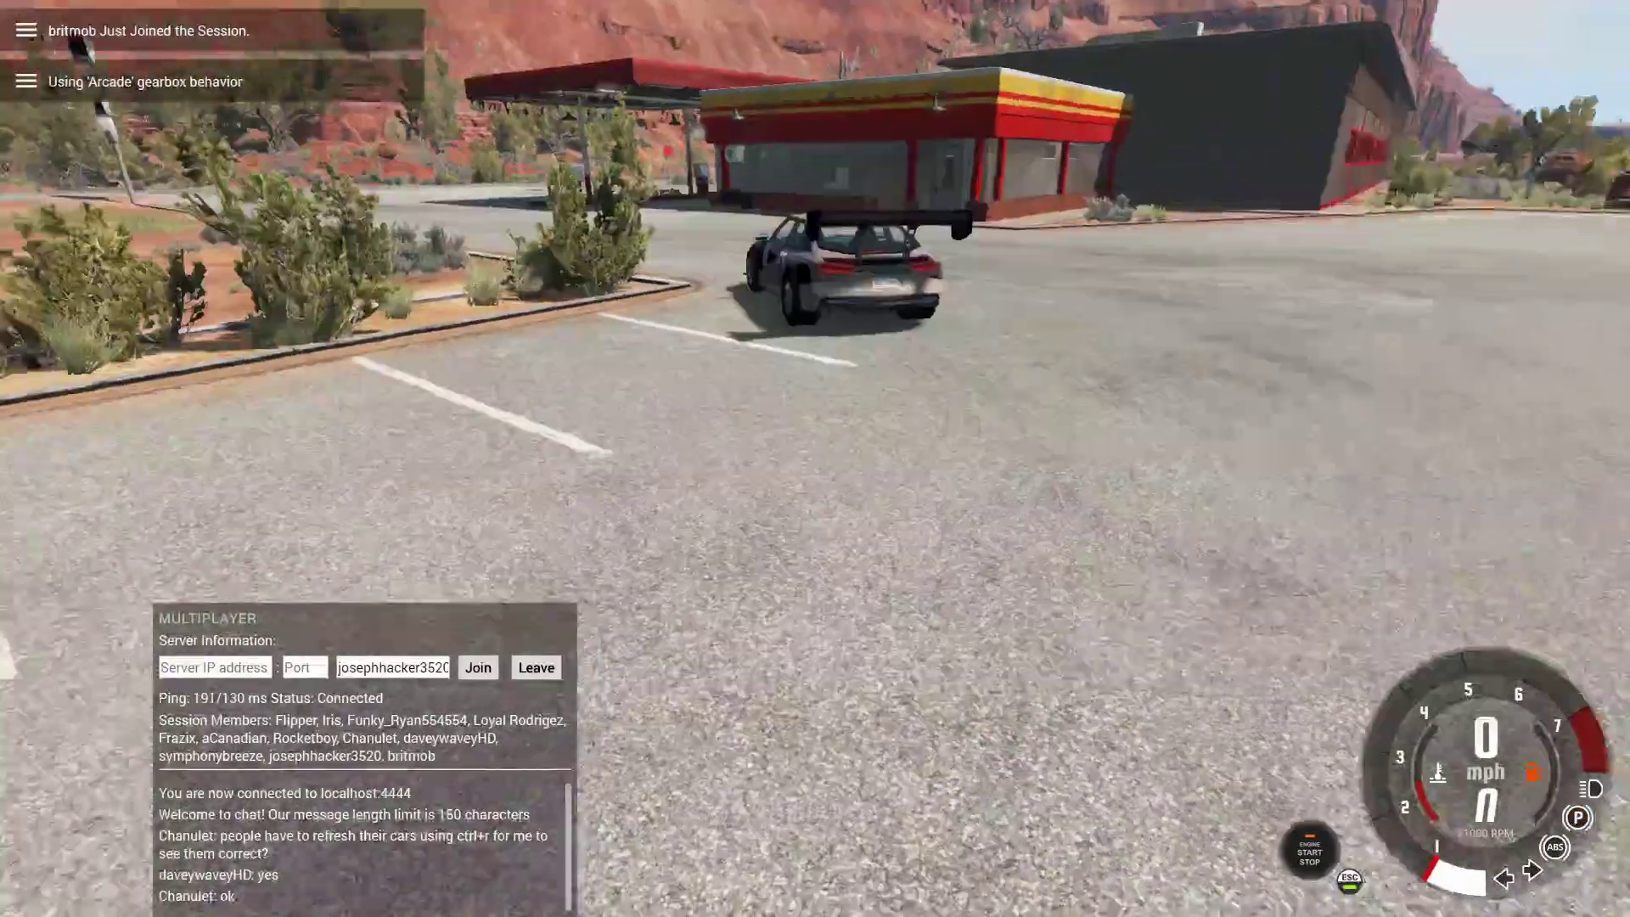
key(w)
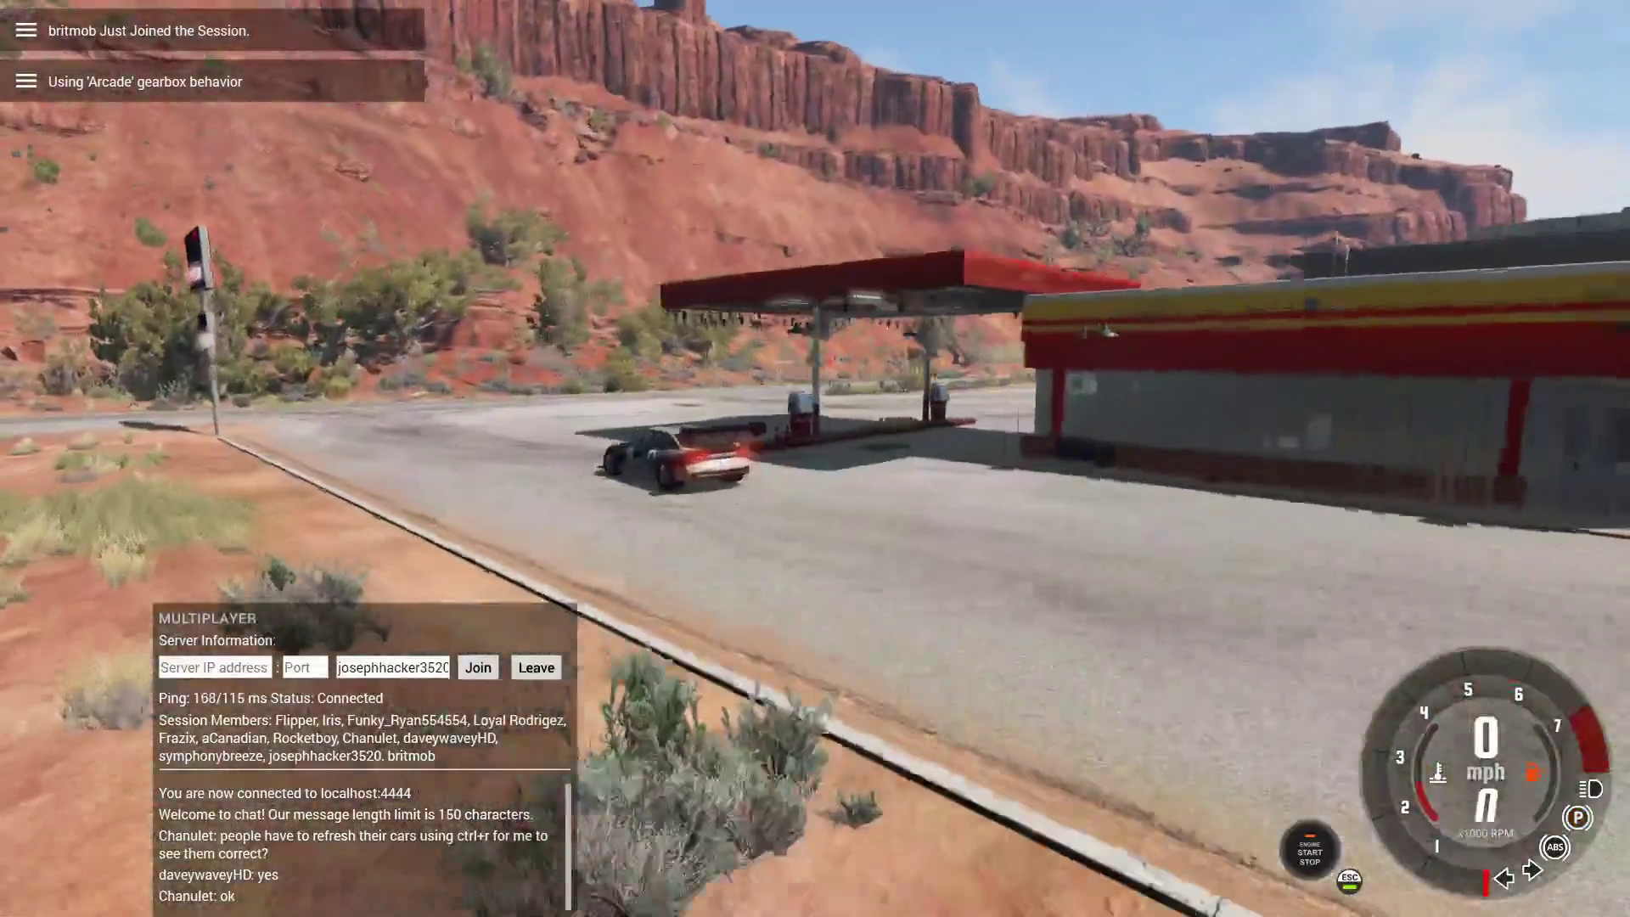
key(Tab)
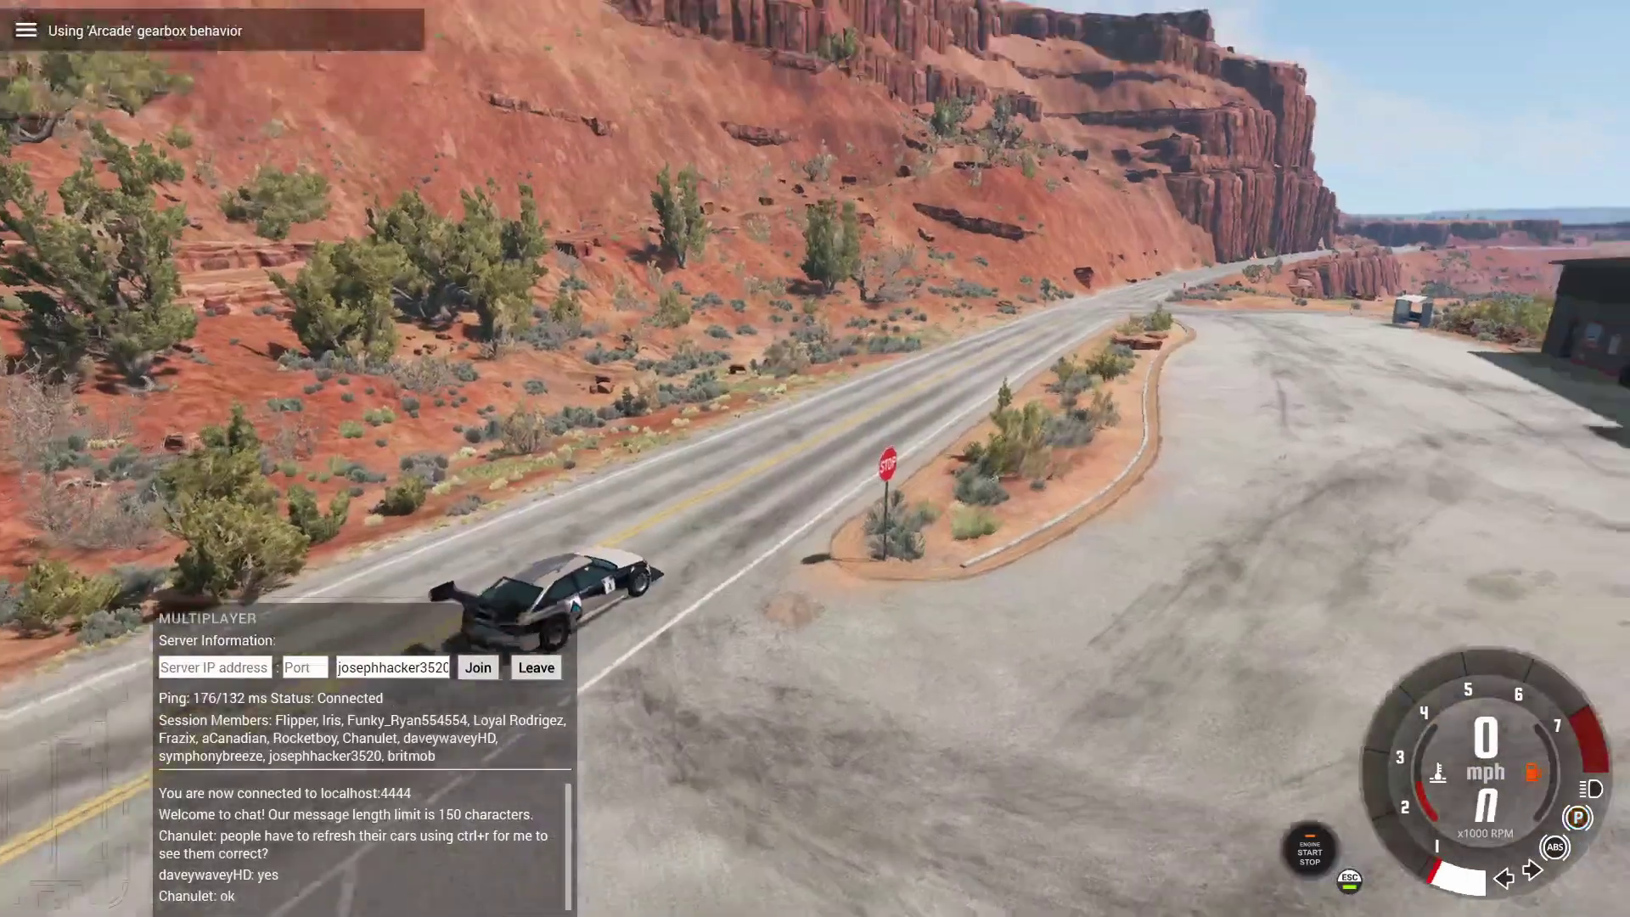
key(w)
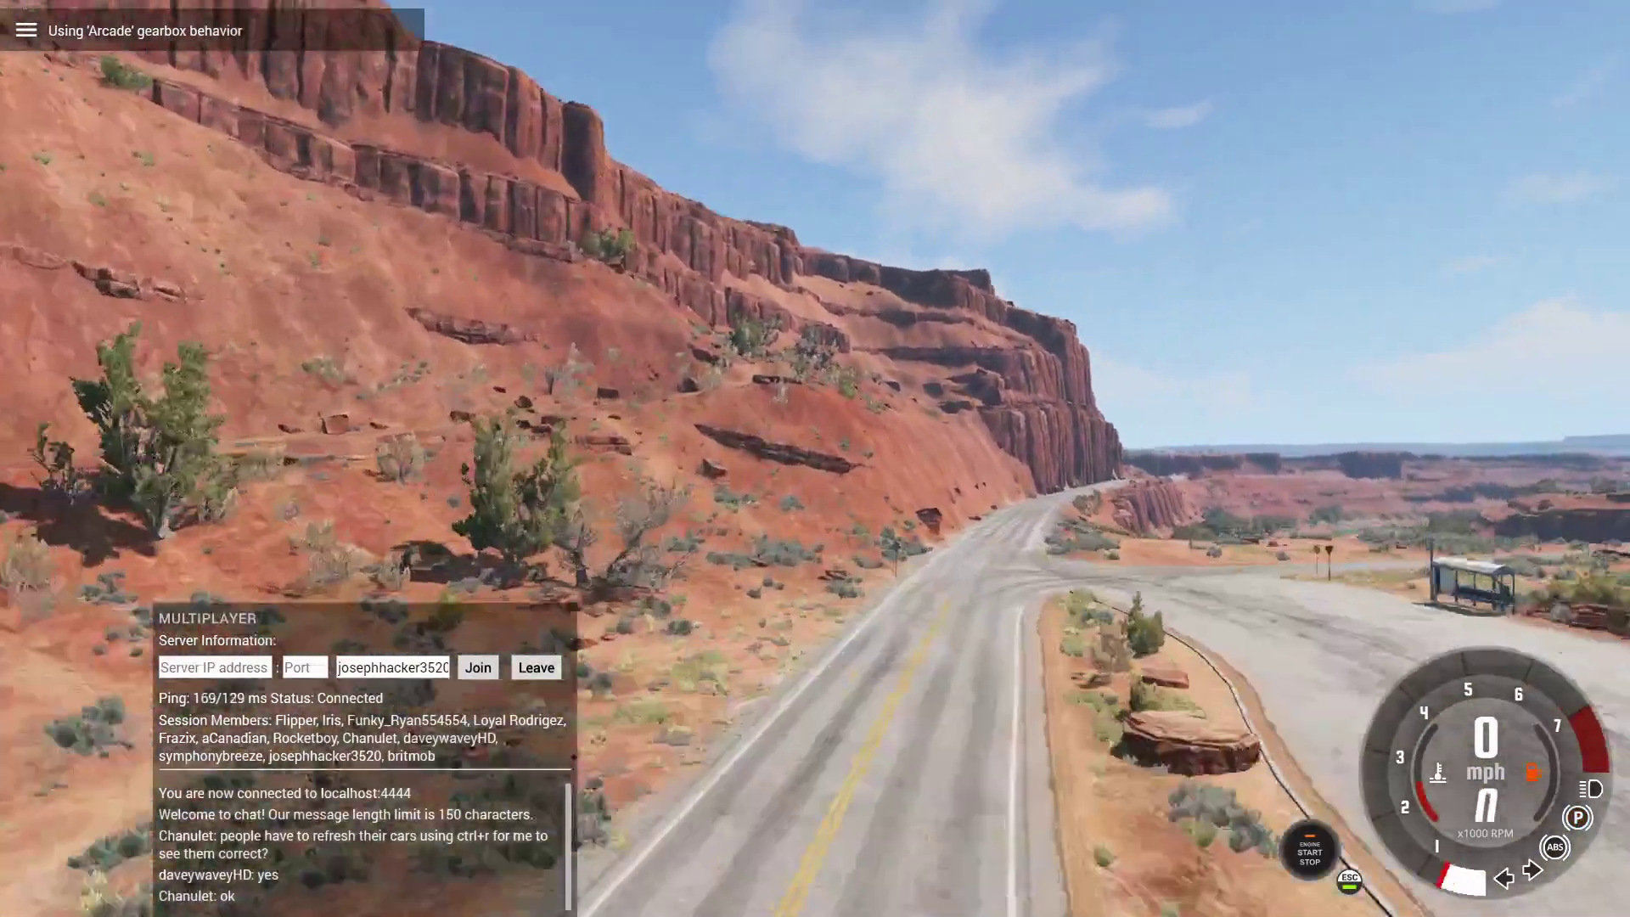
key(s)
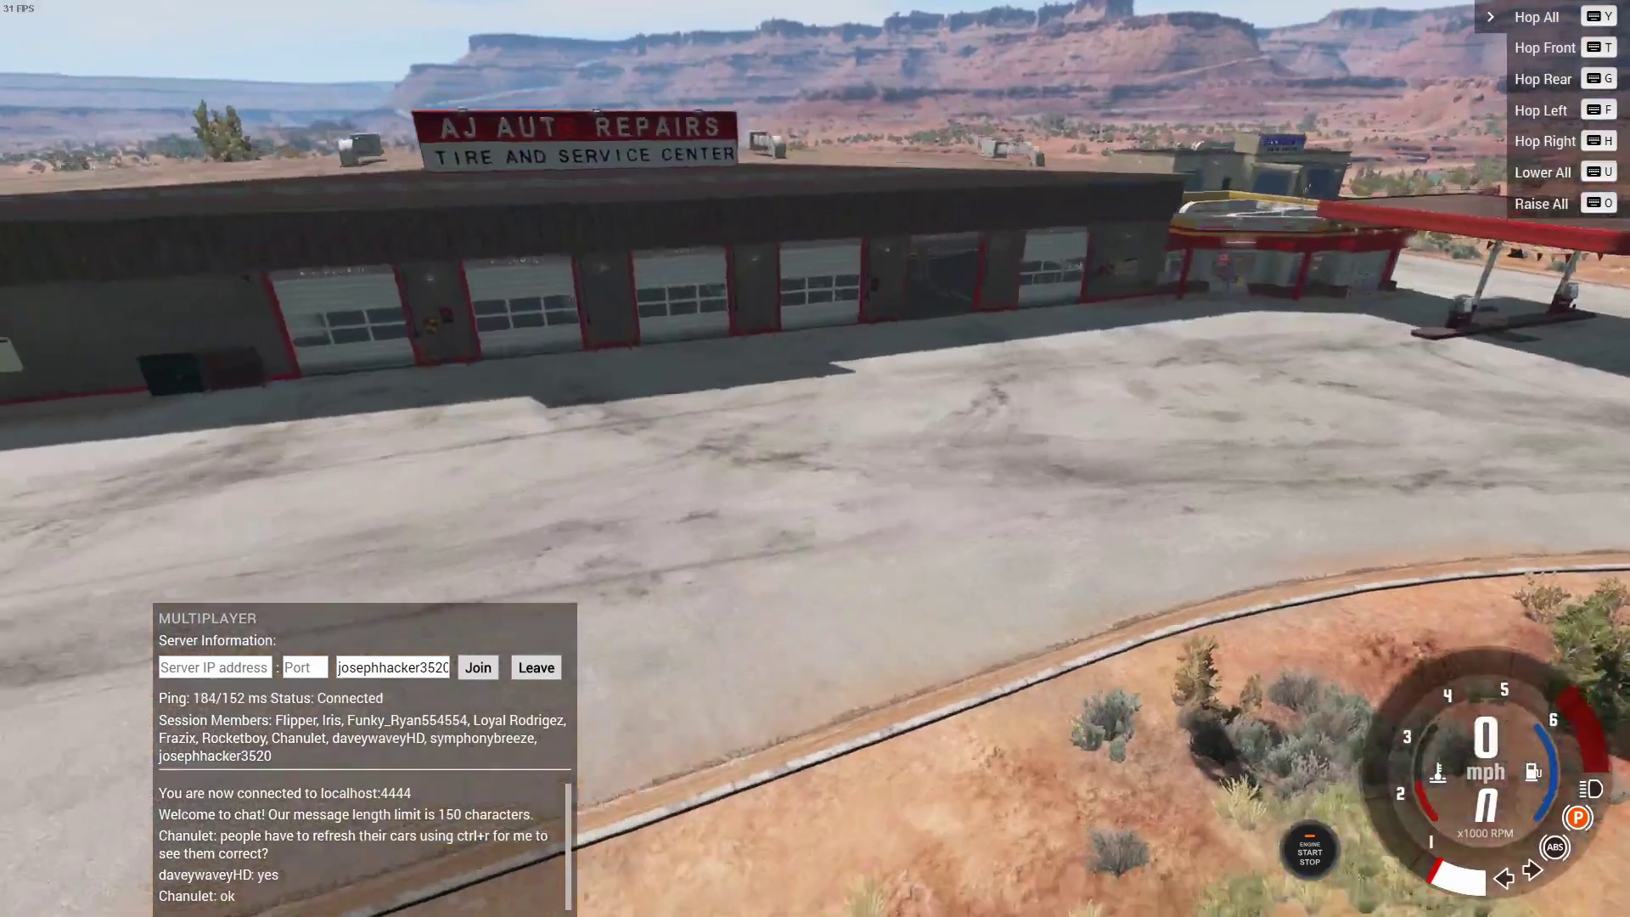
key(Down)
key(d)
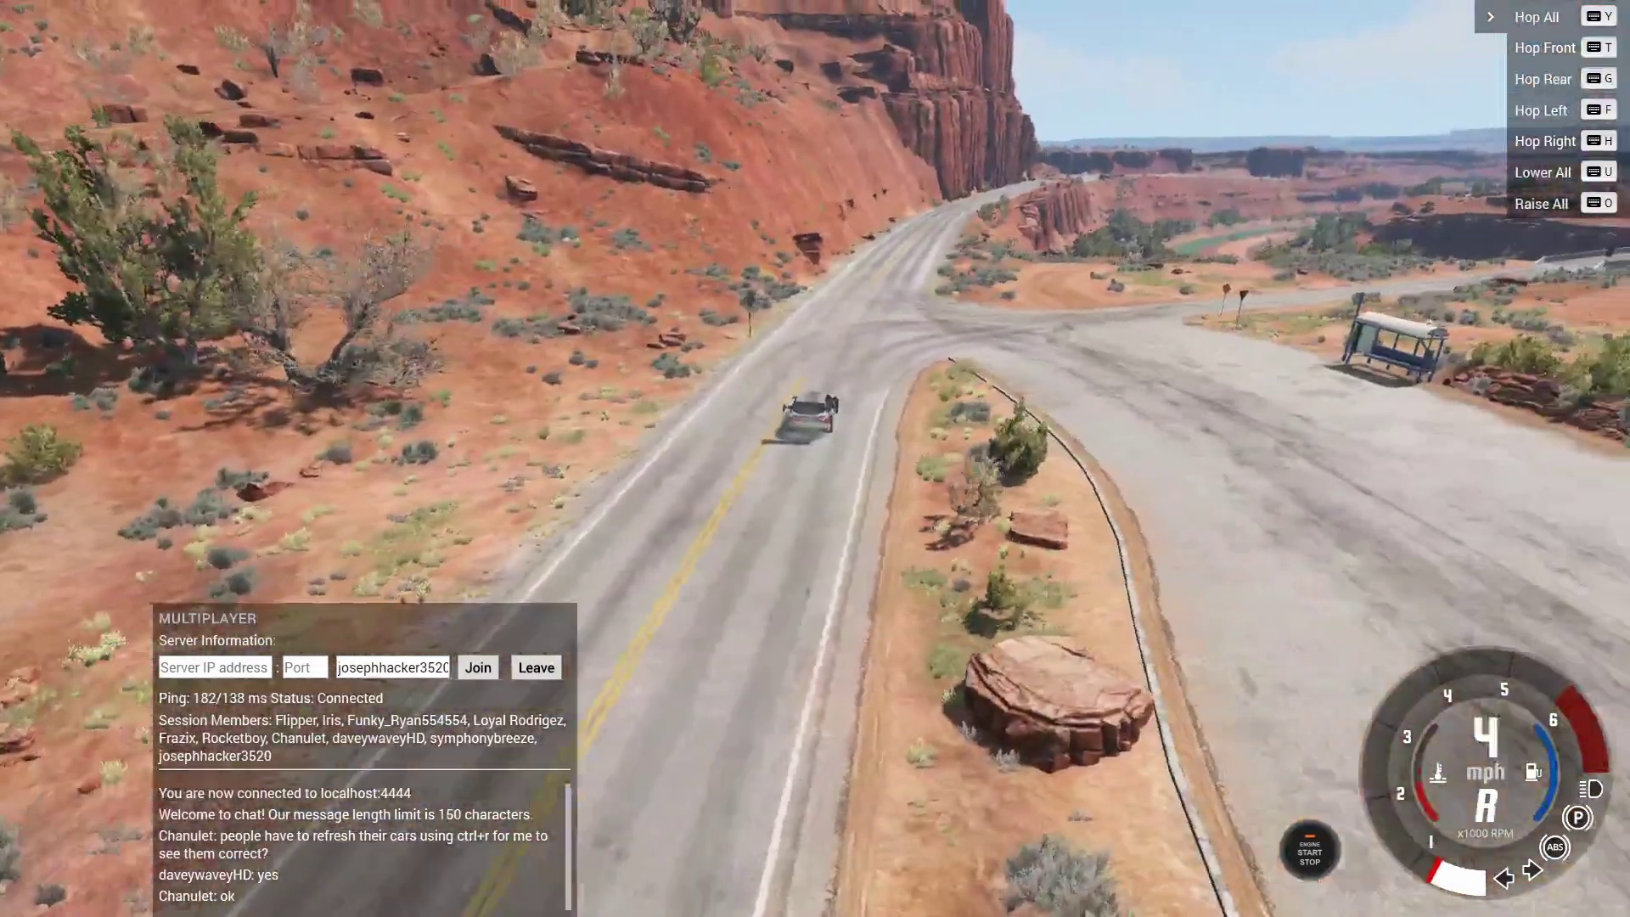
key(w)
key(Up)
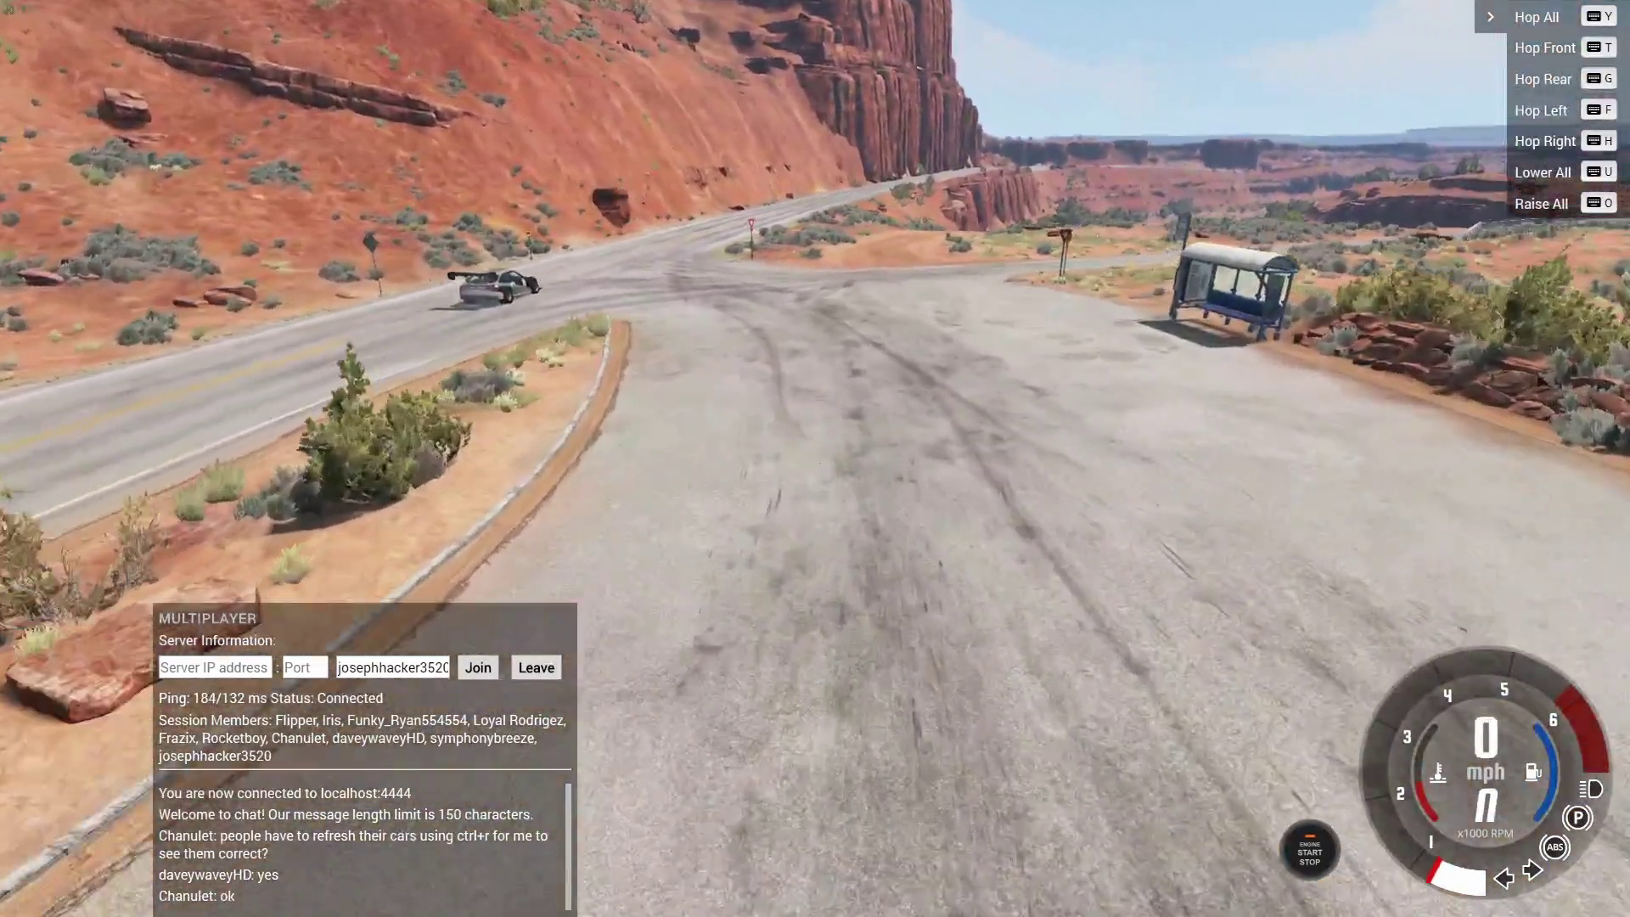
Replace the current vehicle with the Gavril Roamer from the vehicle selector
key(e)
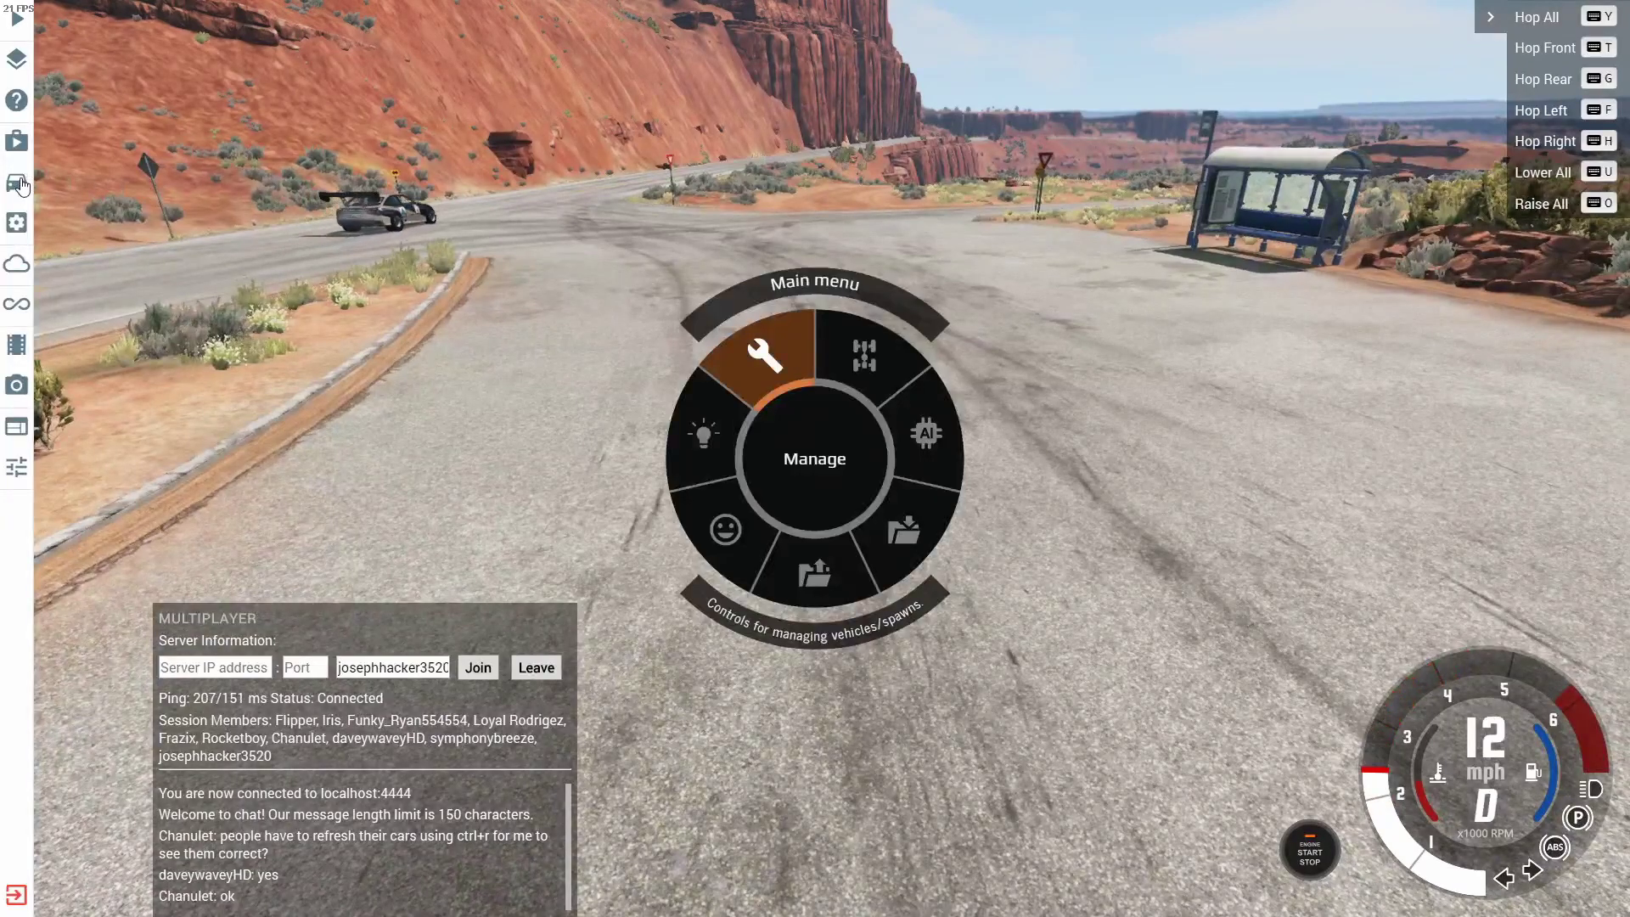
click(17, 182)
scroll(552, 424, down, 4)
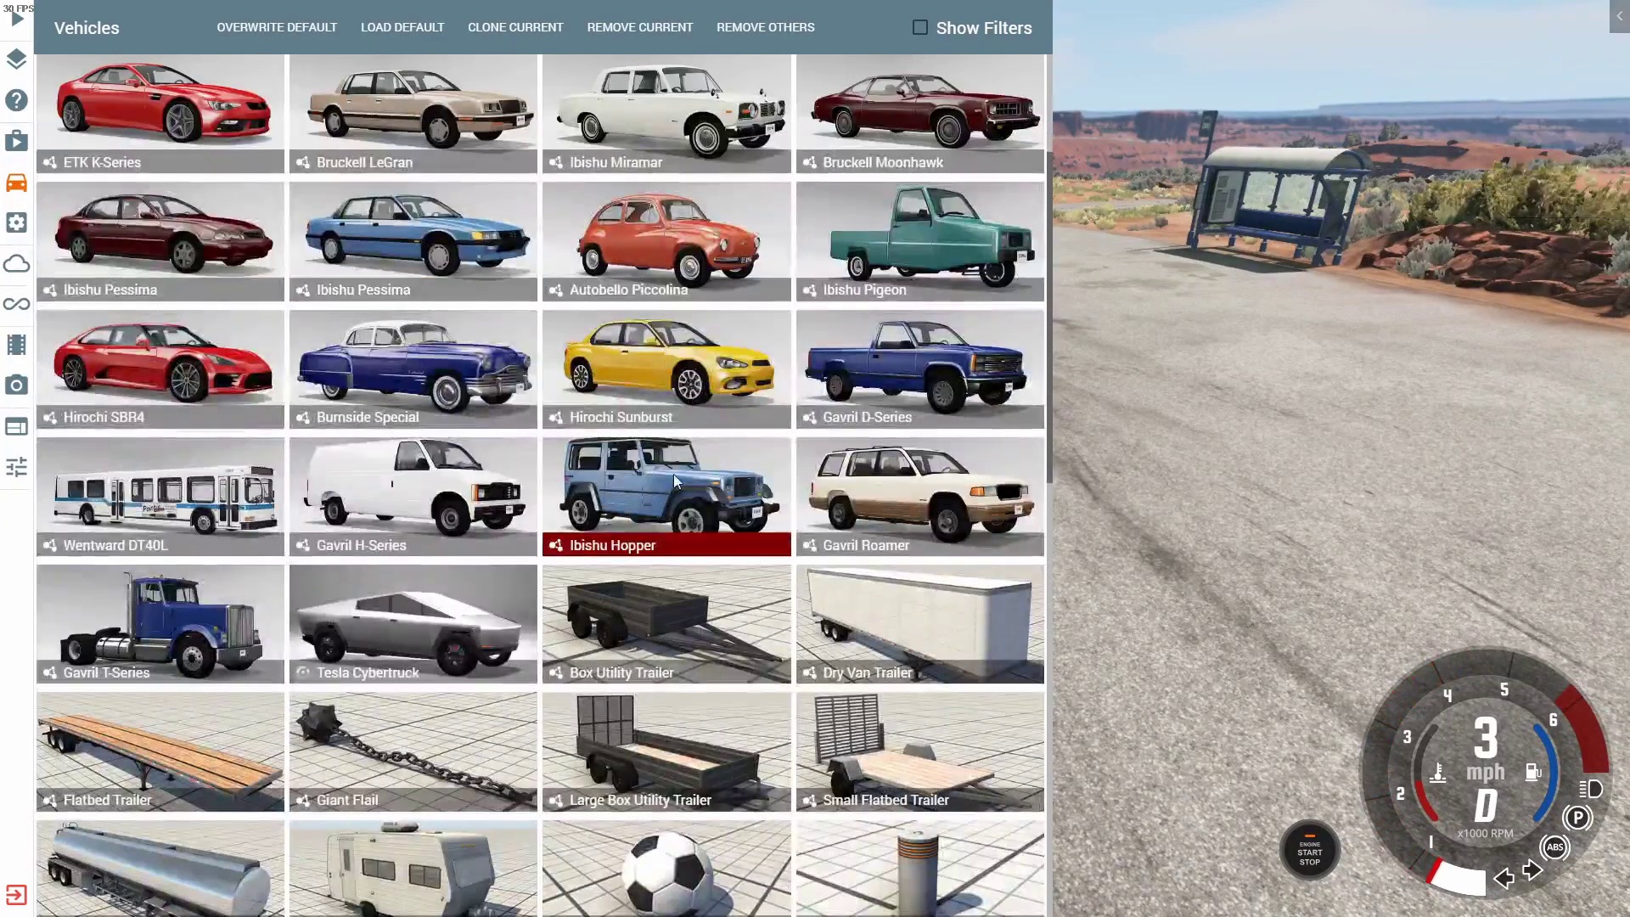
click(860, 489)
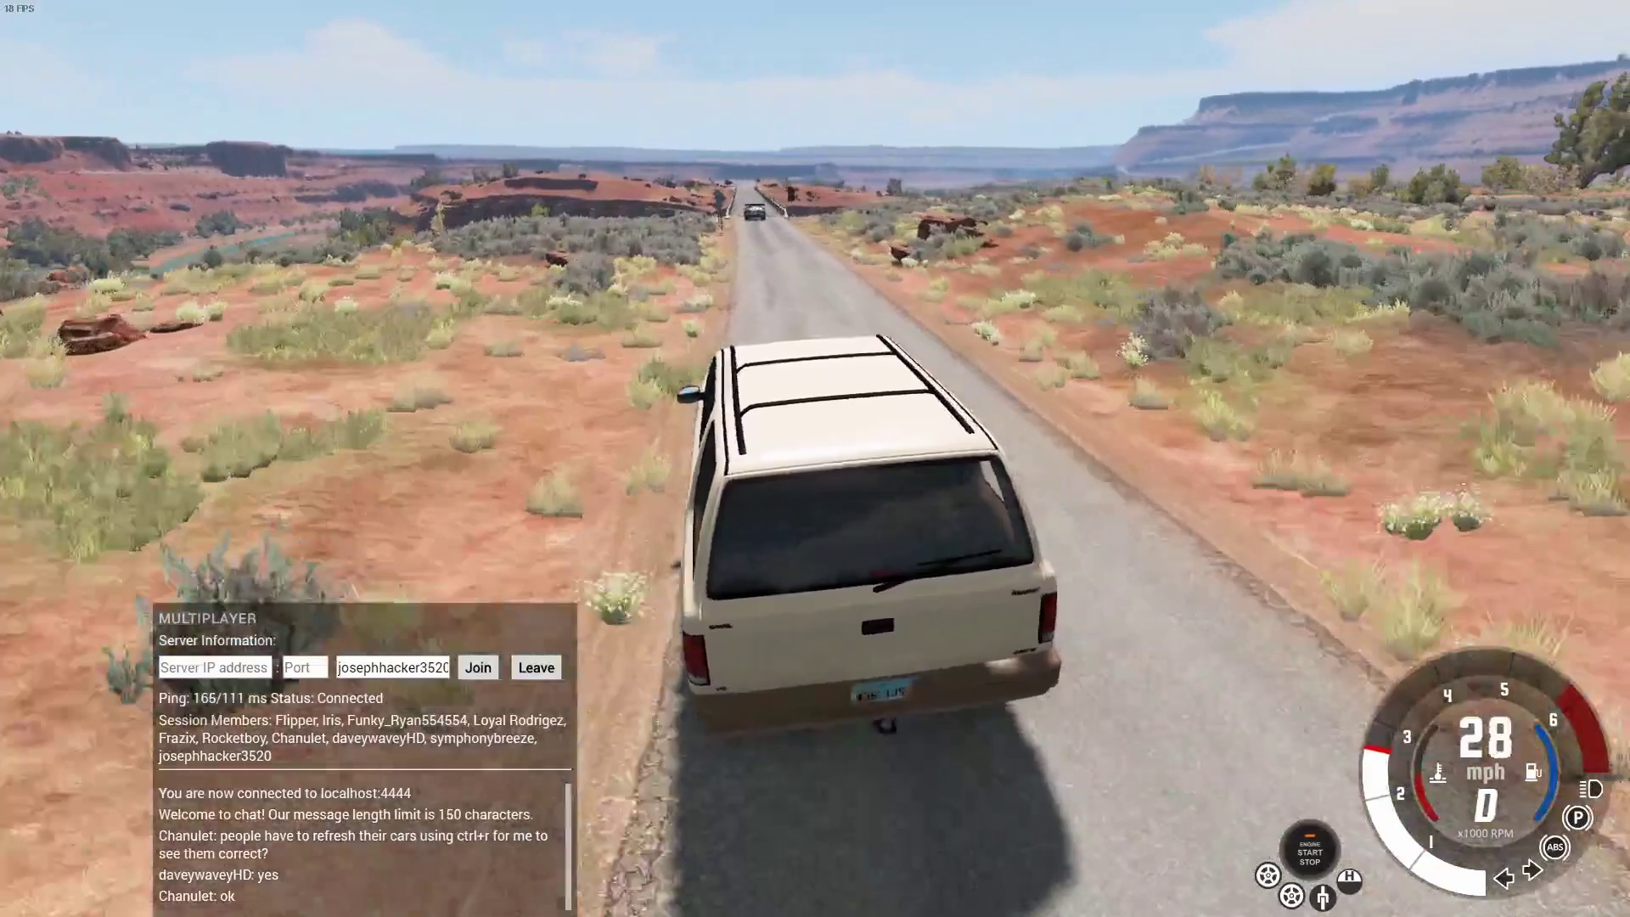
Drive the Roamer across the bridge after the sports car and brake behind it at the far end
key(Up)
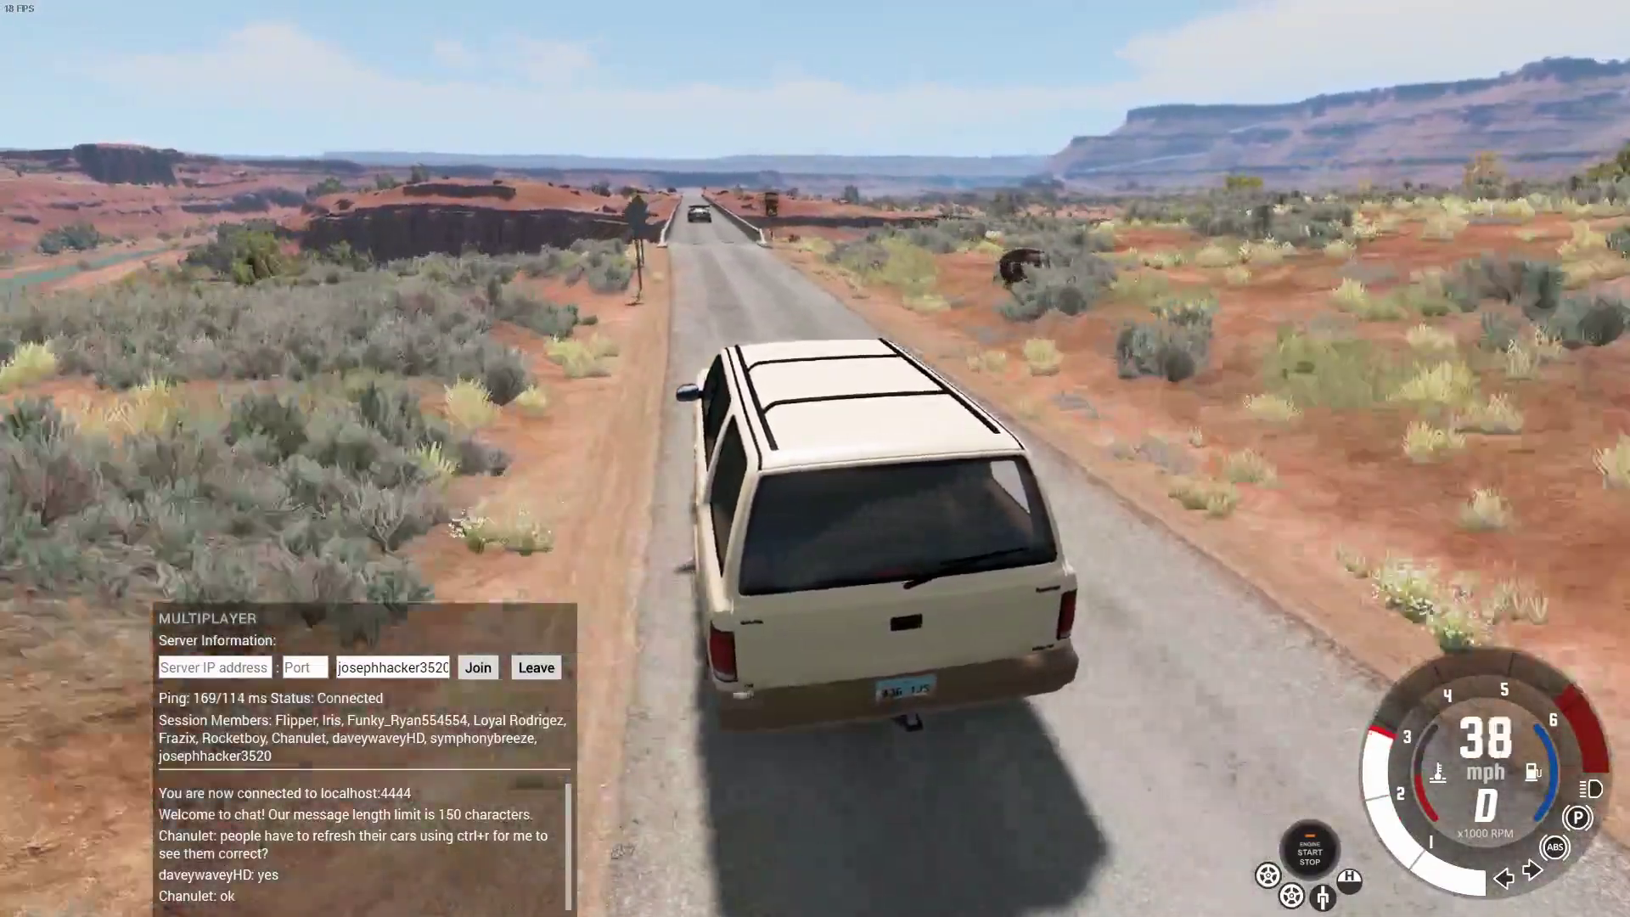
key(Up)
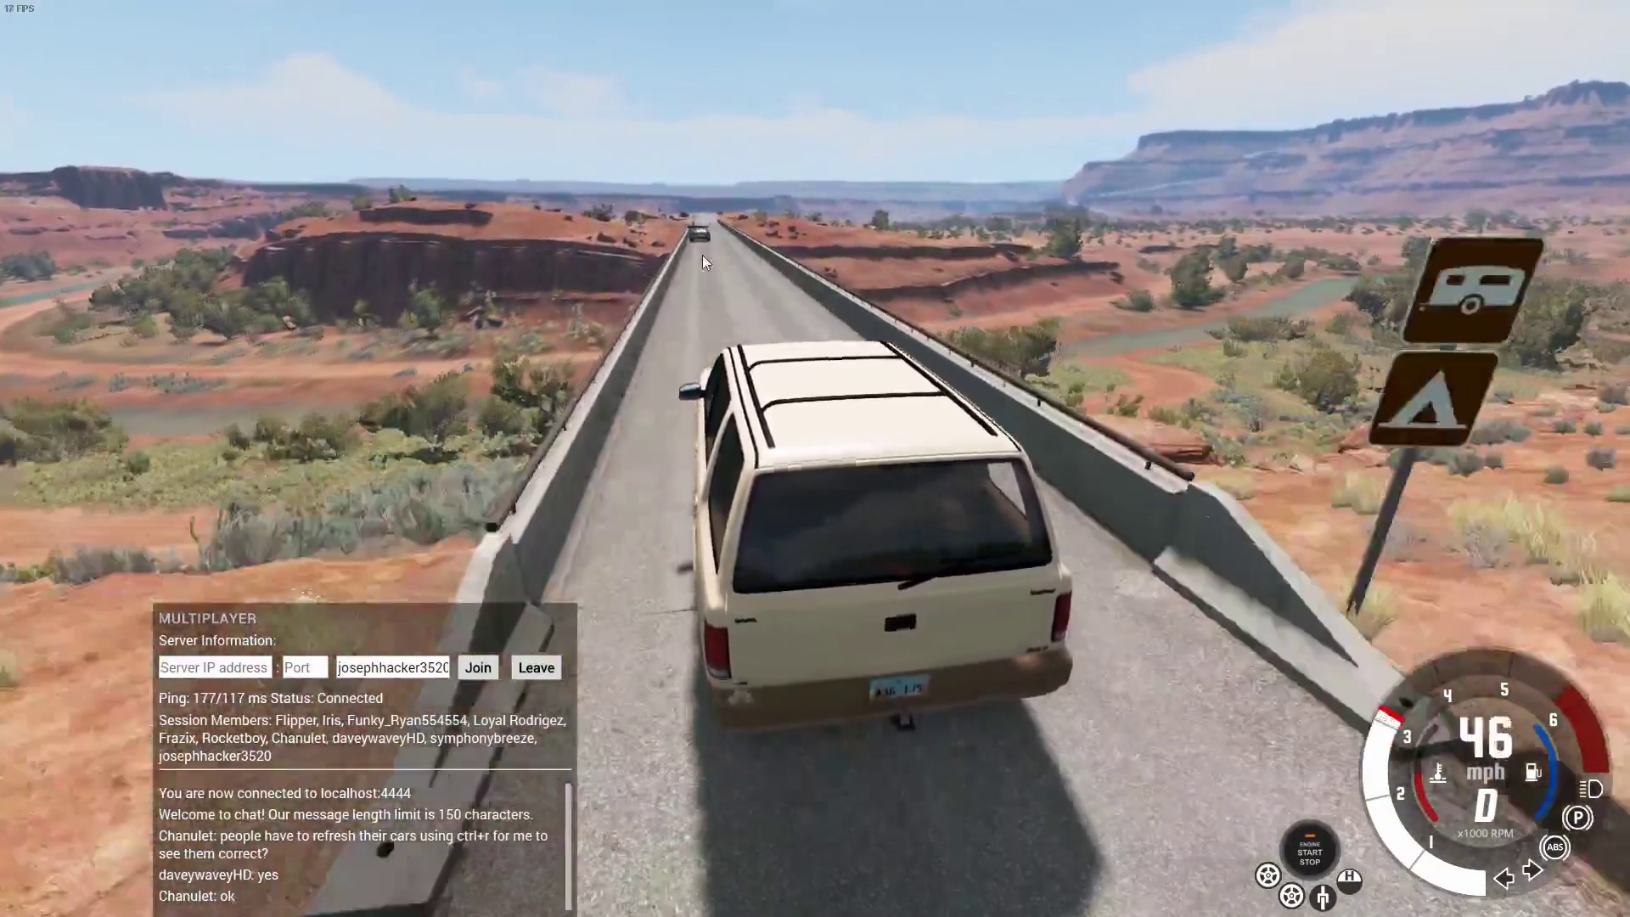
key(Up)
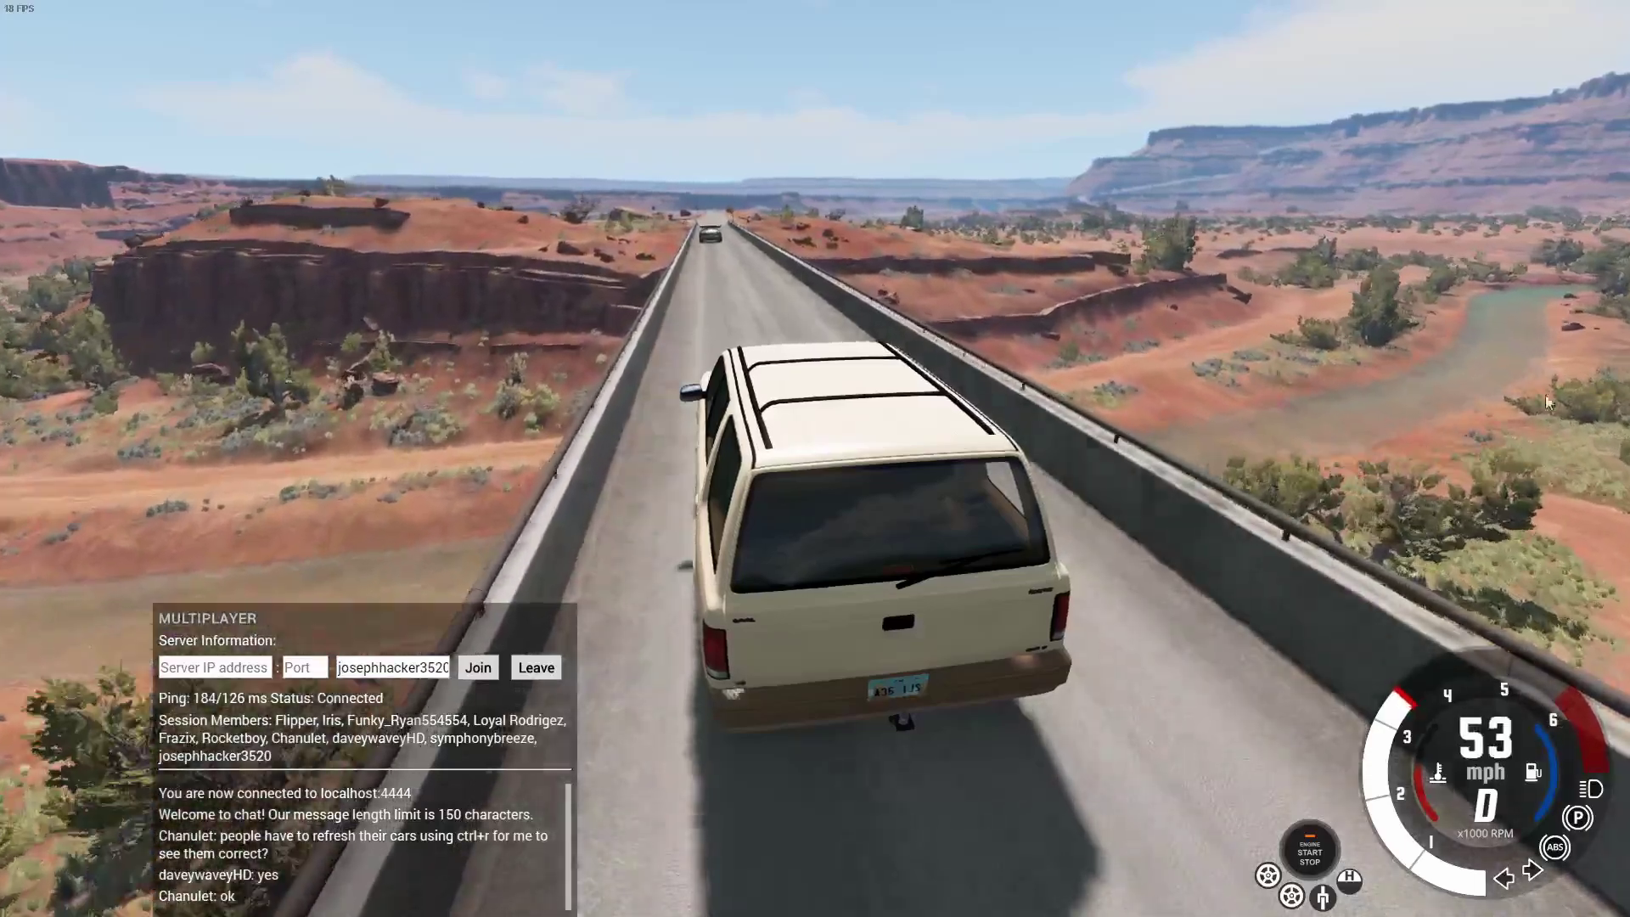
key(Up)
key(Up)
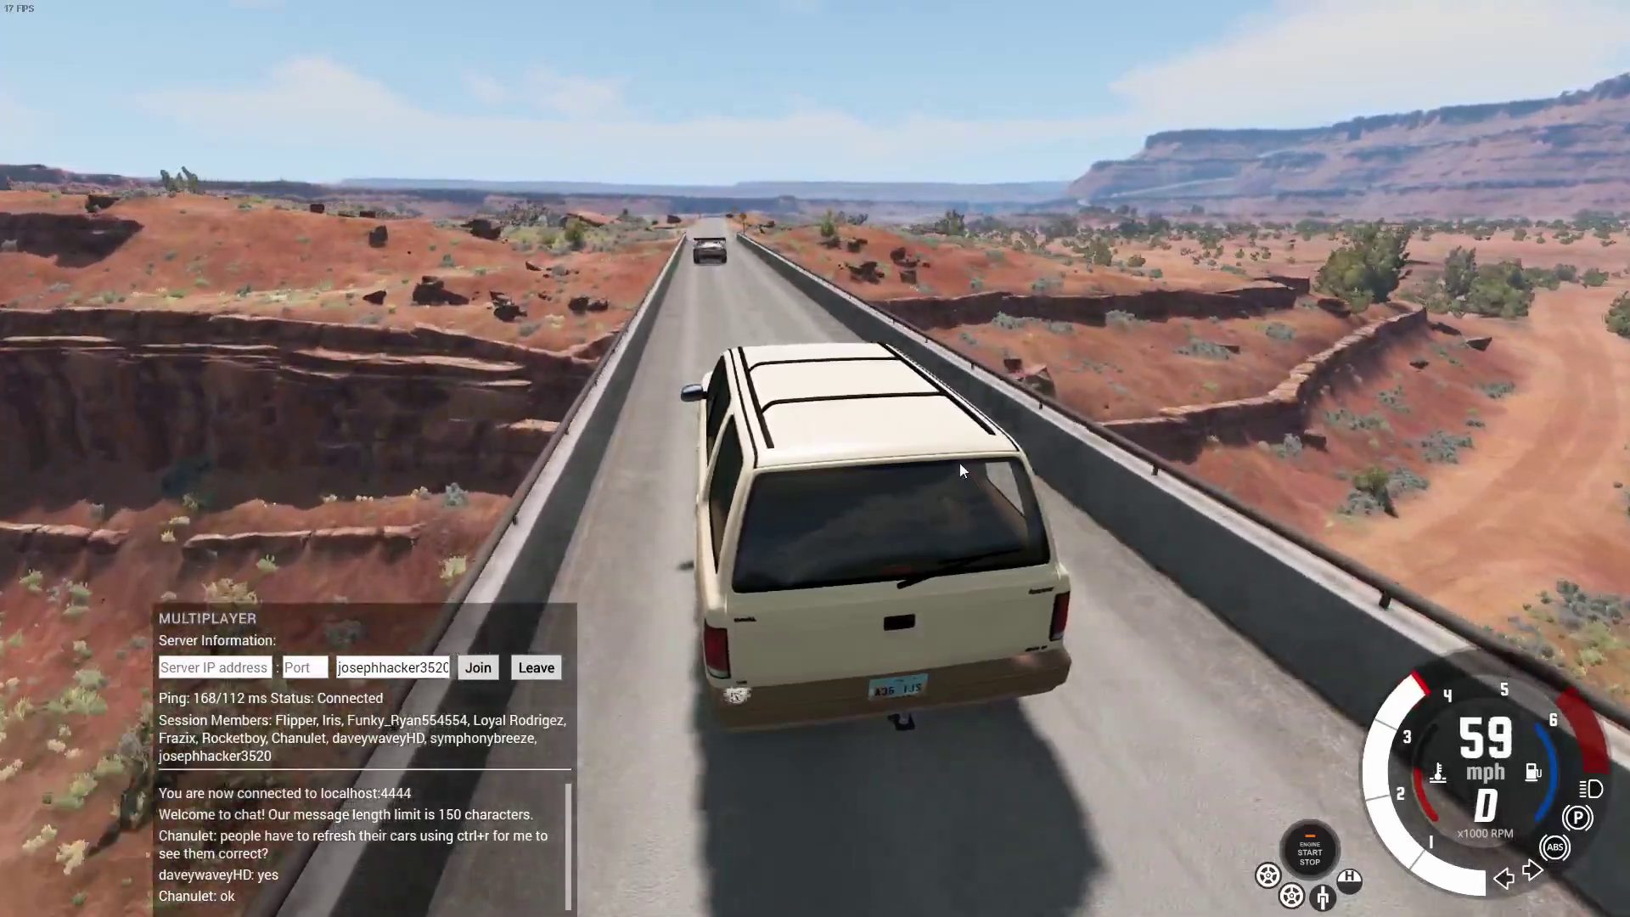
key(Down)
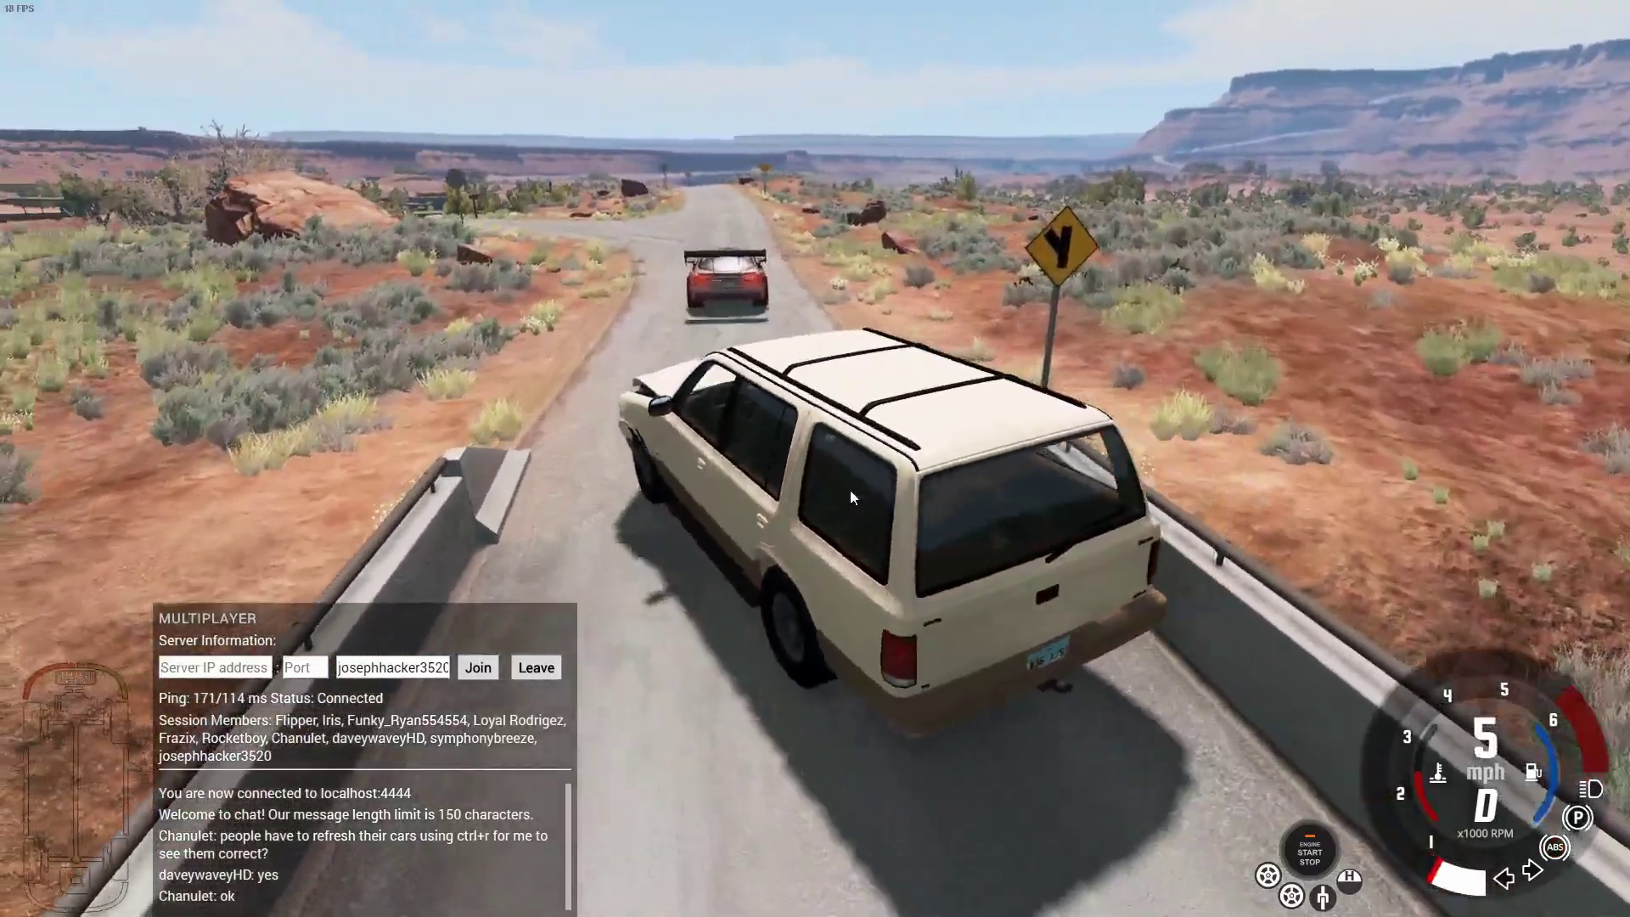
Pull the damaged Roamer off the bridge end and recover it to an undamaged state on the road
mouse_move(849, 491)
mouse_down()
mouse_move(1189, 509)
mouse_move(828, 496)
mouse_up()
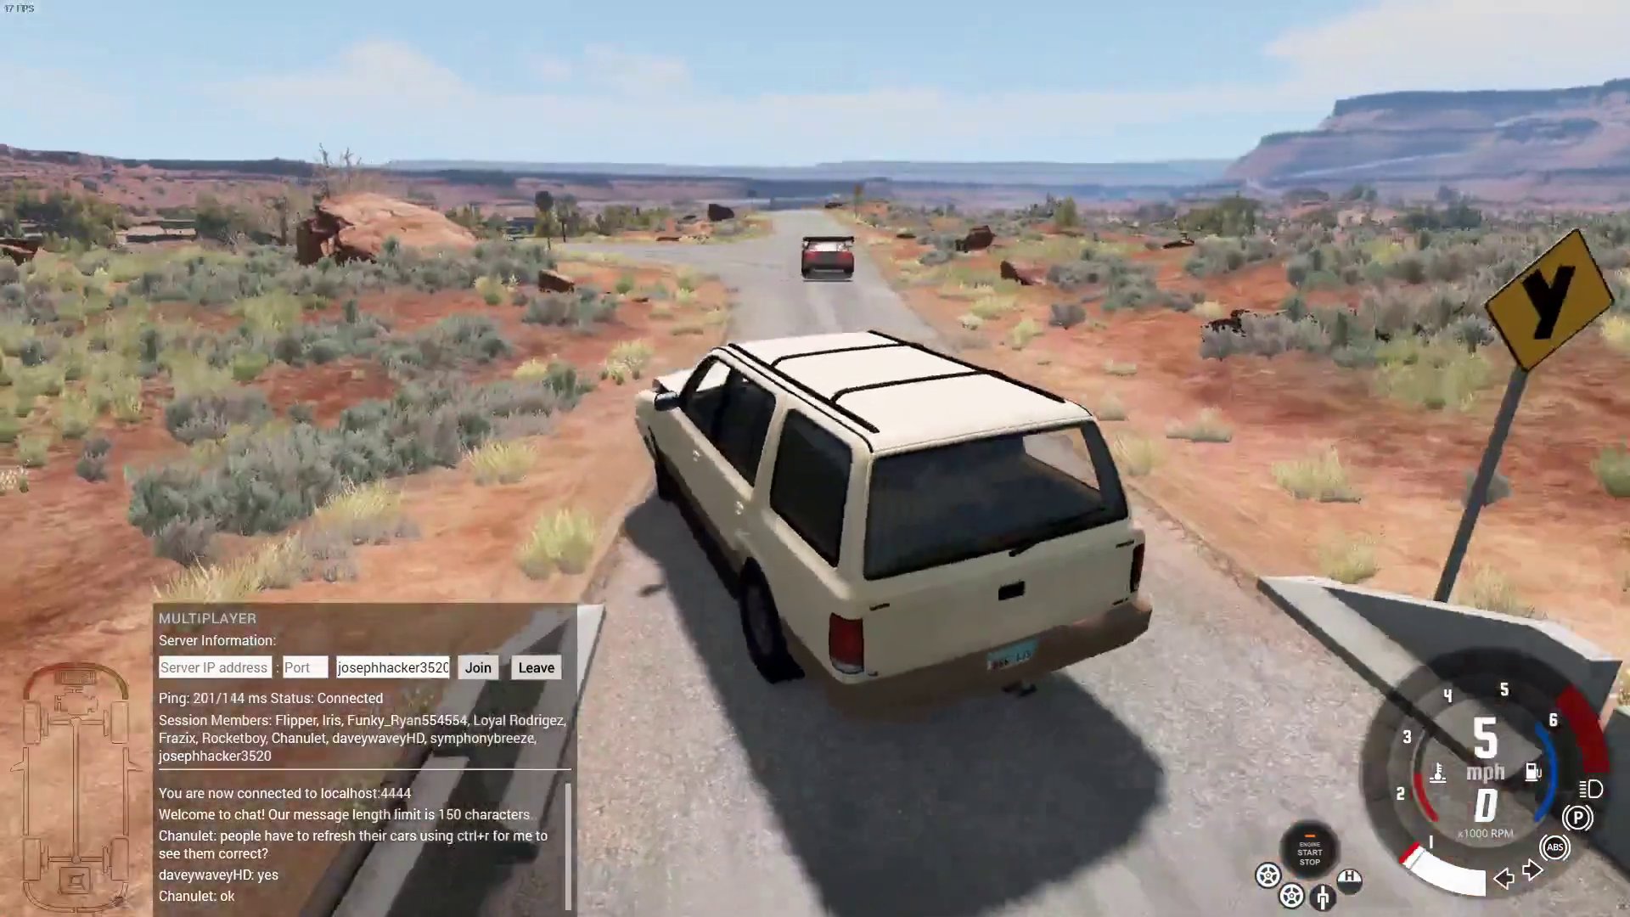
key(Up)
key(Insert)
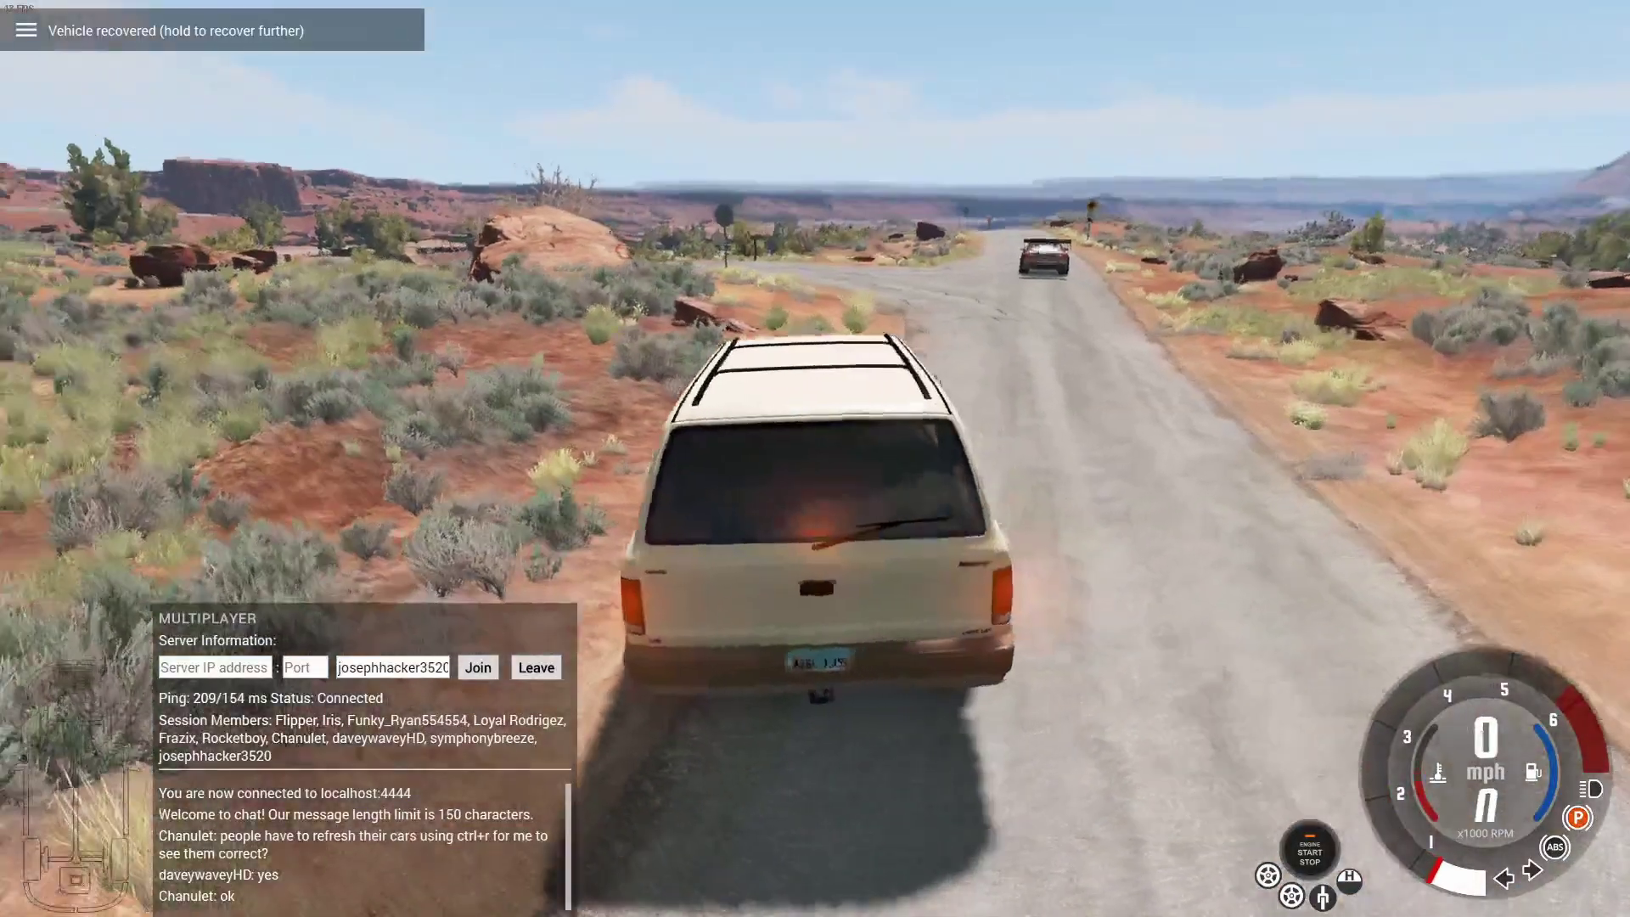
Switch to OBS to check the recording and its audio levels, and return to the game
key(alt+Tab)
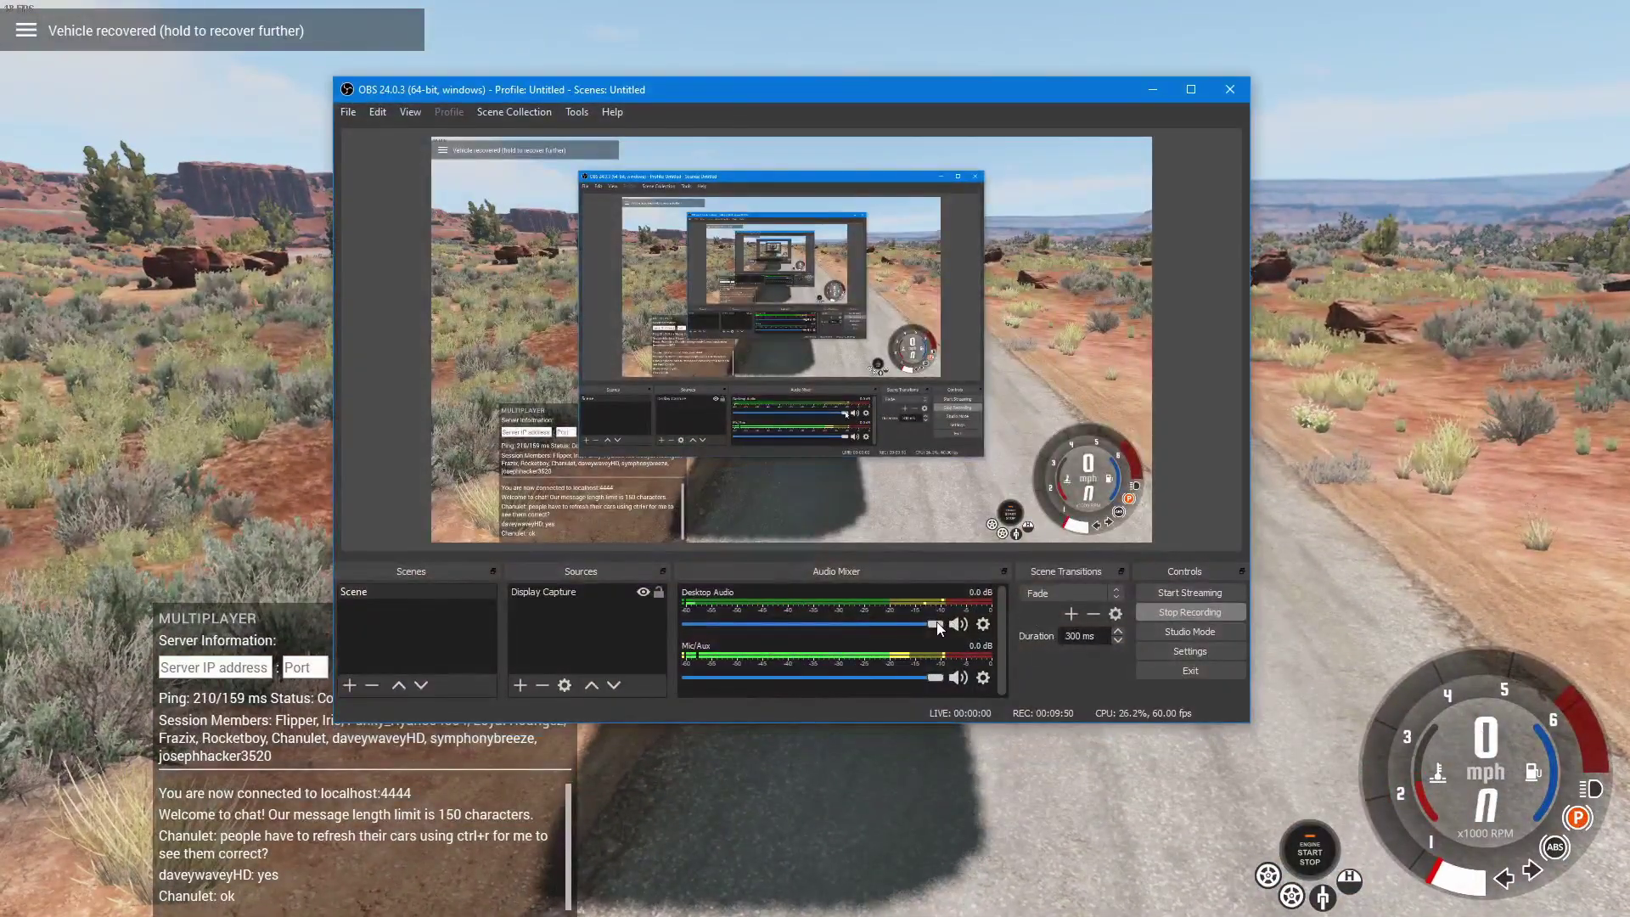
key(alt+Tab)
Steer the Roamer back onto the road and drive it straight on through the cracked-asphalt junction
key(Up)
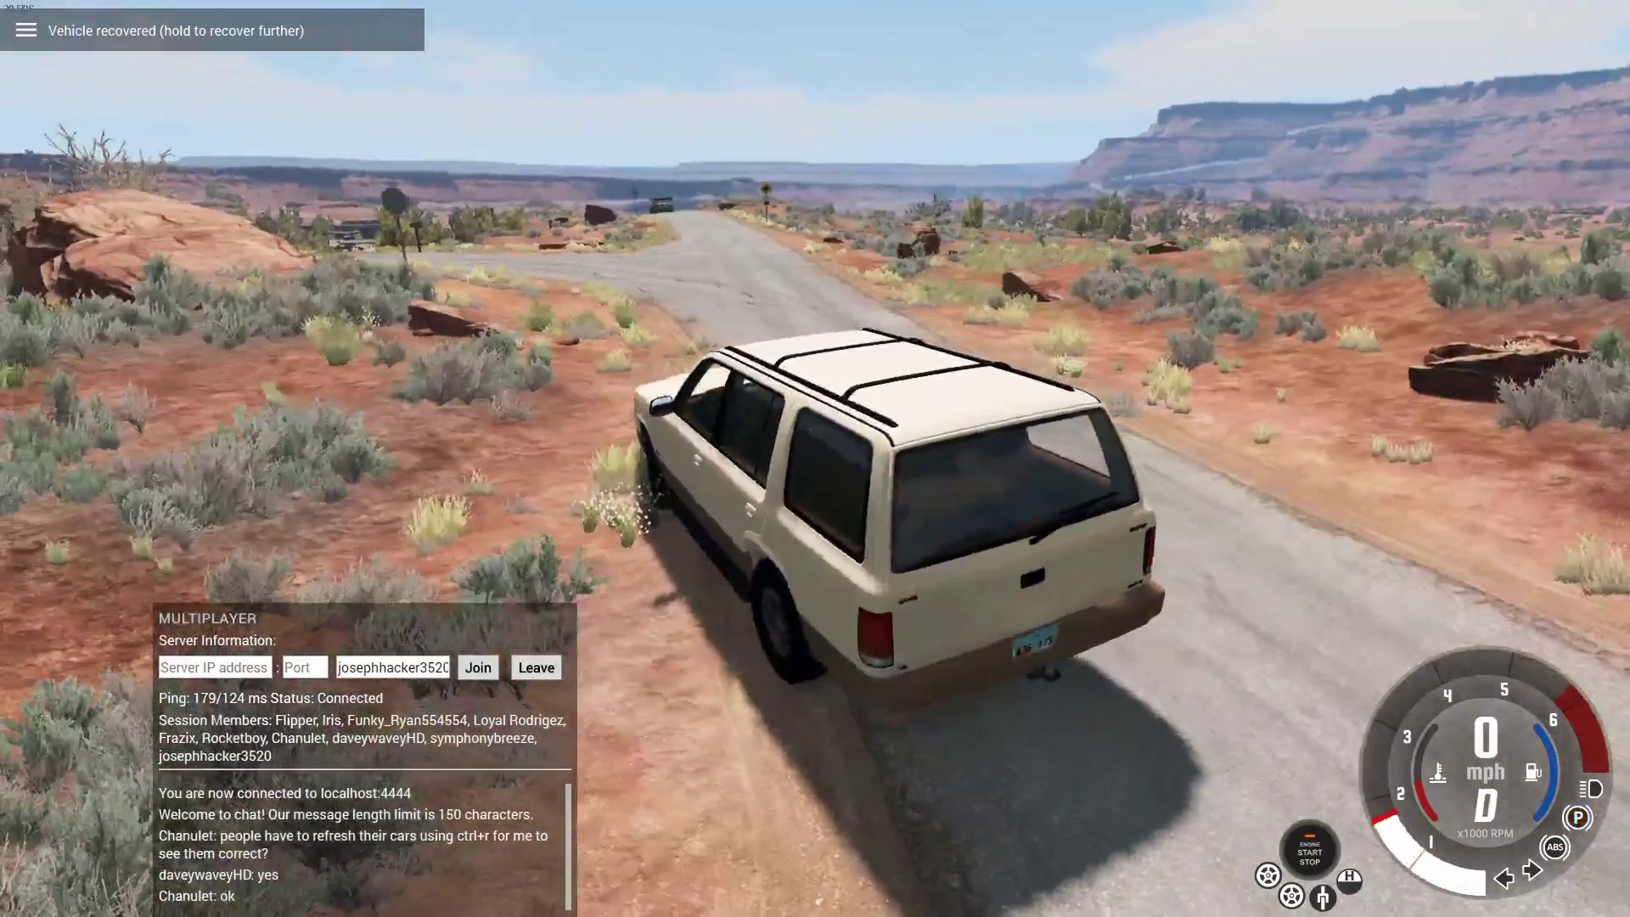
key(Right)
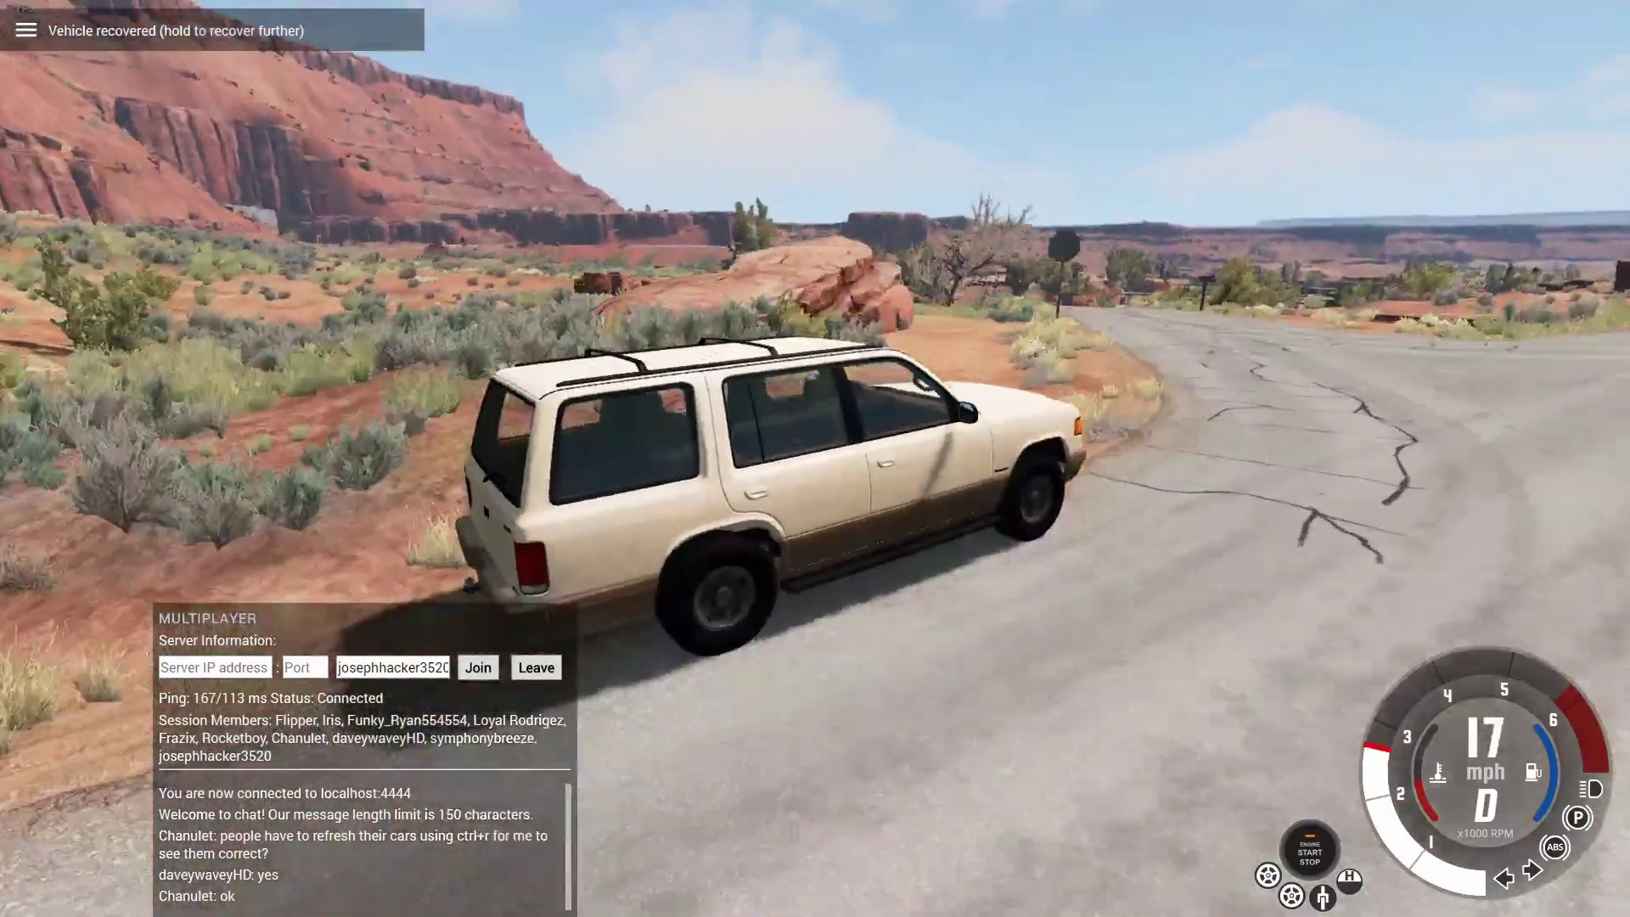
key(Left)
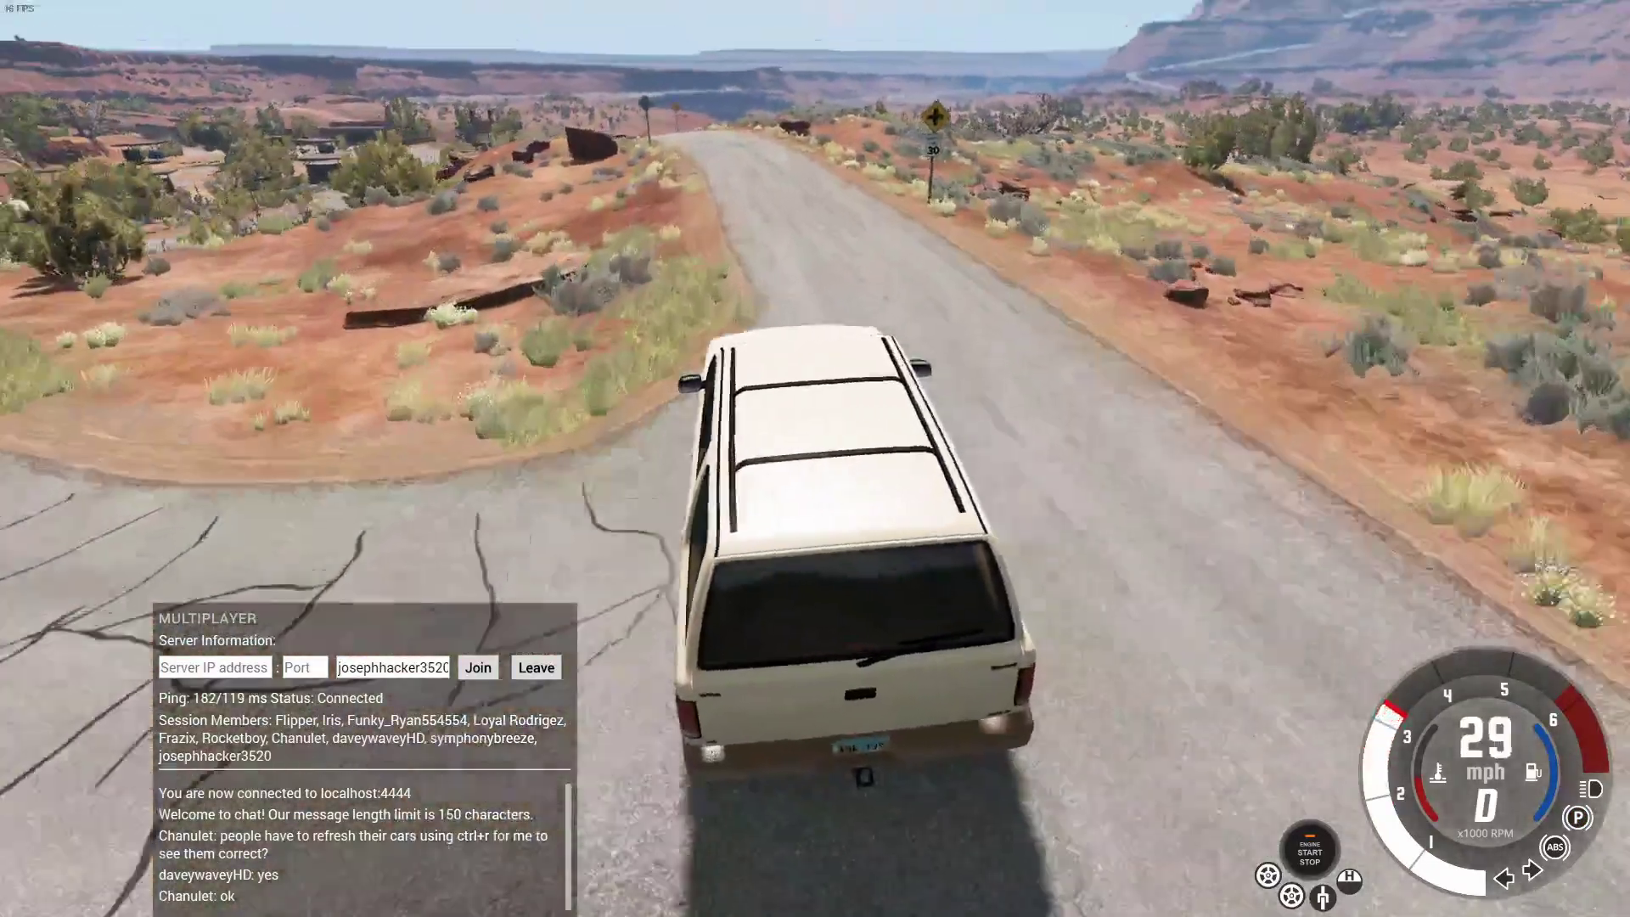